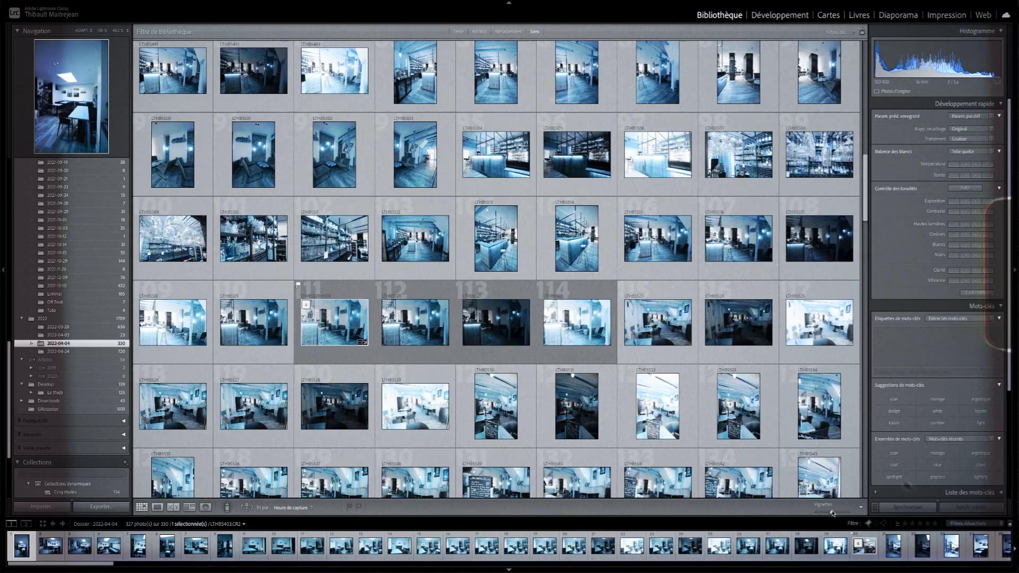
# - Shrink the grid thumbnails and switch to the Develop module and back to the Library
pyautogui.moveTo(831, 512); pyautogui.dragTo(823, 513)
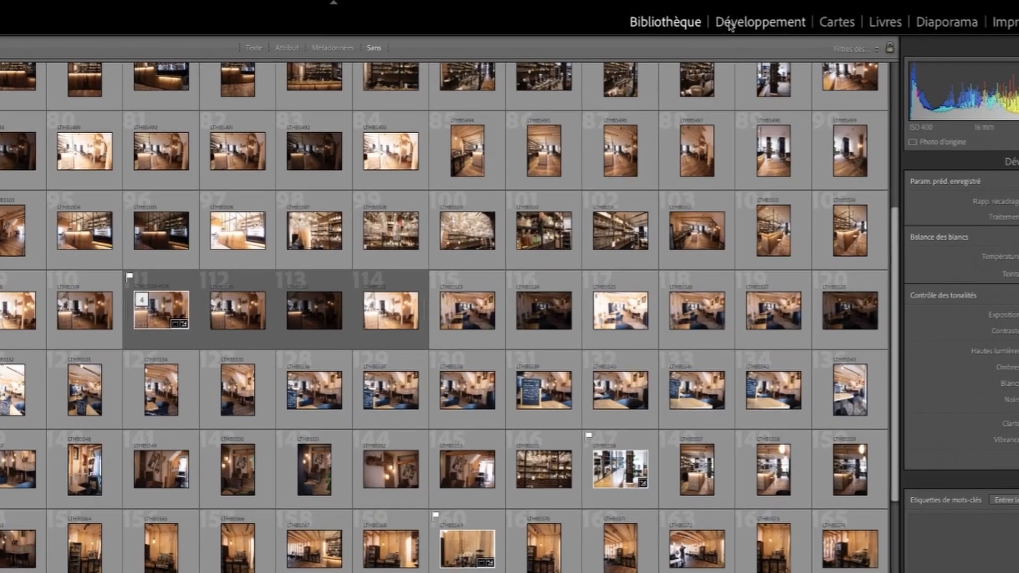
pyautogui.click(732, 24)
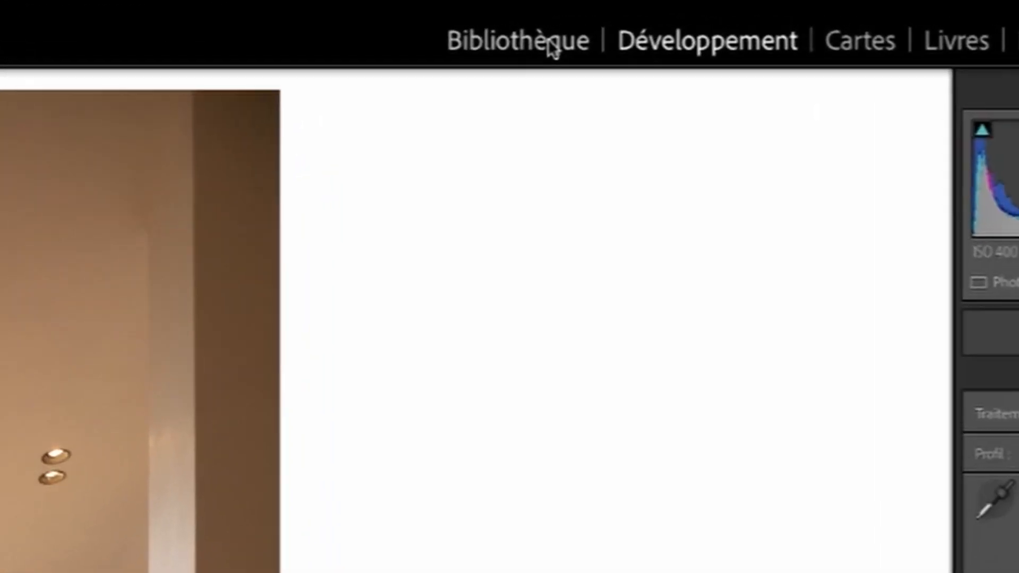
pyautogui.click(630, 32)
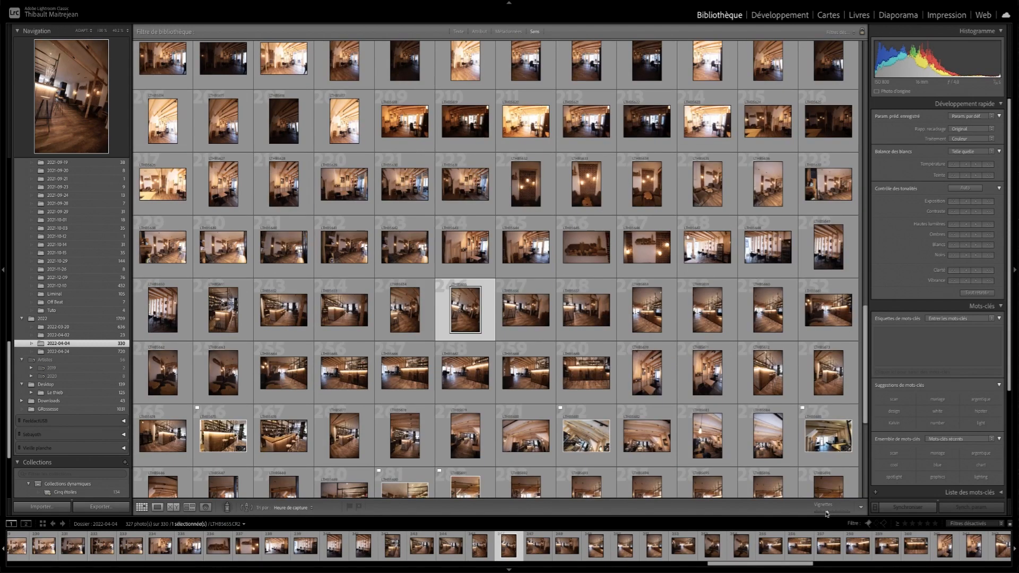
# - Hide both side panels to widen the photo grid, browse the folder and select one of the portrait interior shots
pyautogui.click(2, 271)
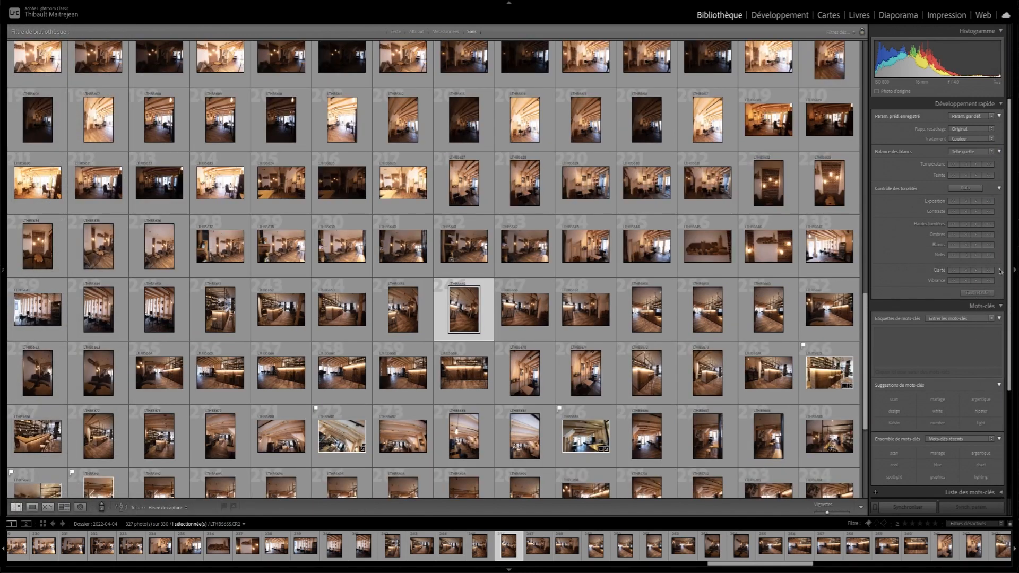
pyautogui.click(1014, 271)
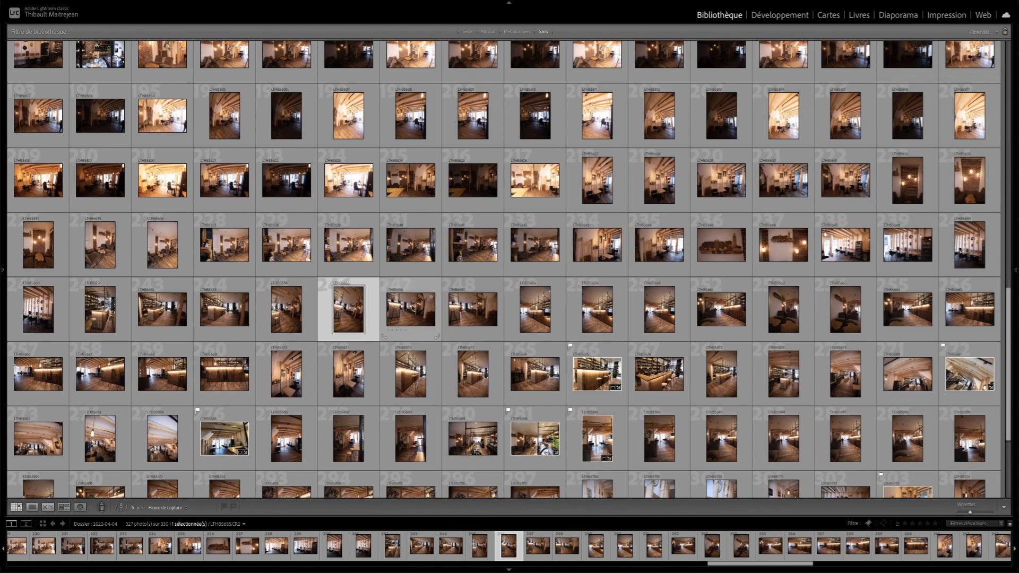
pyautogui.scroll(4, 468, 302)
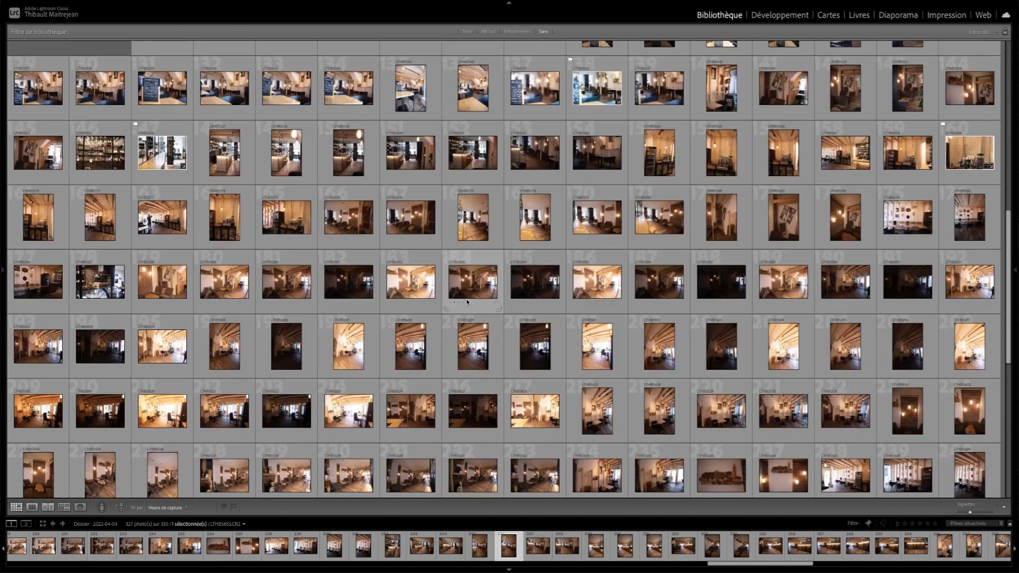
pyautogui.scroll(-7, 467, 303)
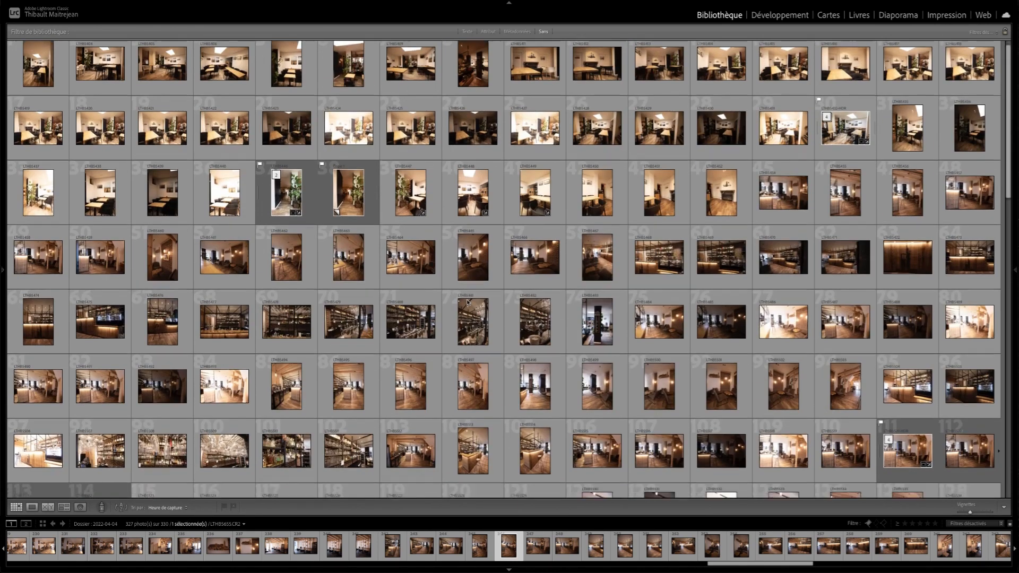
pyautogui.scroll(6, 513, 321)
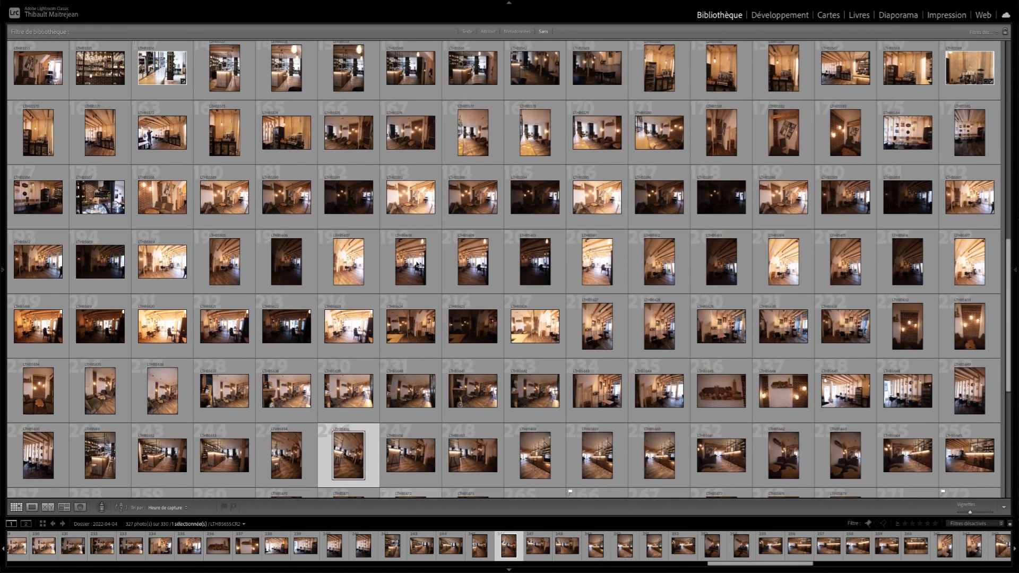
pyautogui.click(411, 262)
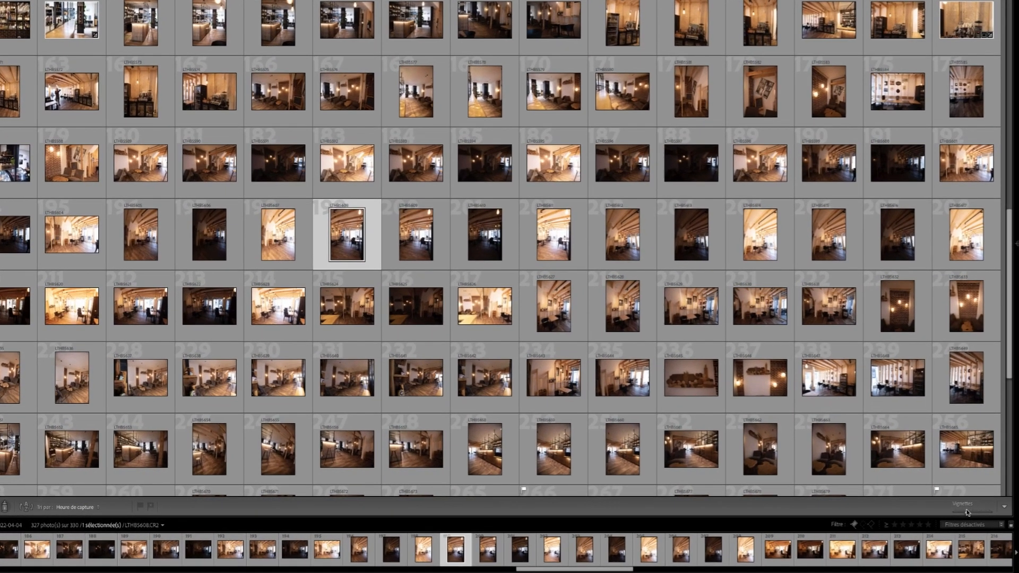
# - Try different grid thumbnail sizes, ending with large thumbnails at four photos per row
pyautogui.moveTo(967, 512); pyautogui.dragTo(904, 511)
pyautogui.click(384, 364)
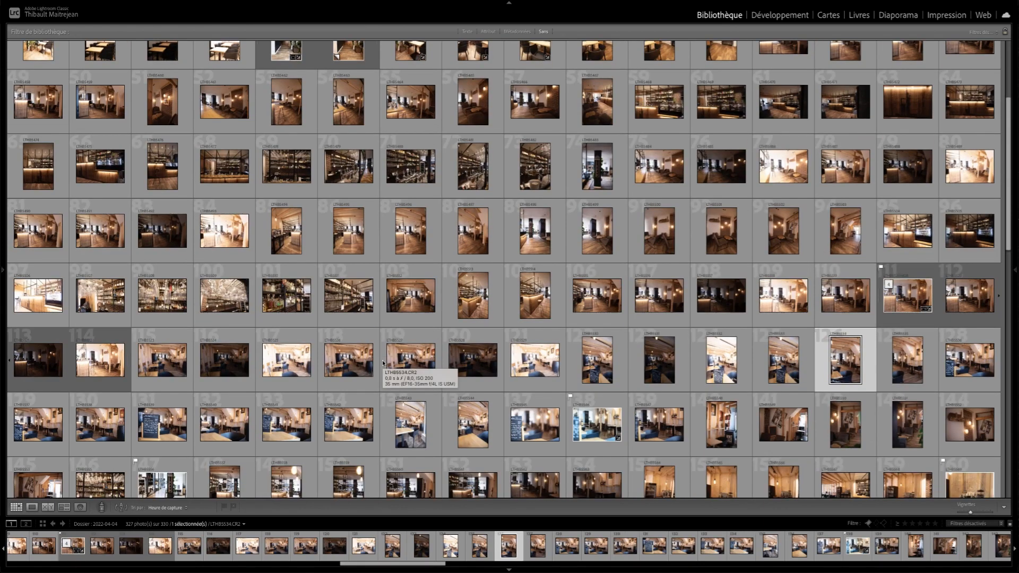
pyautogui.moveTo(969, 513)
pyautogui.mouseDown()
pyautogui.moveTo(992, 515)
pyautogui.moveTo(963, 514)
pyautogui.moveTo(973, 514)
pyautogui.mouseUp()
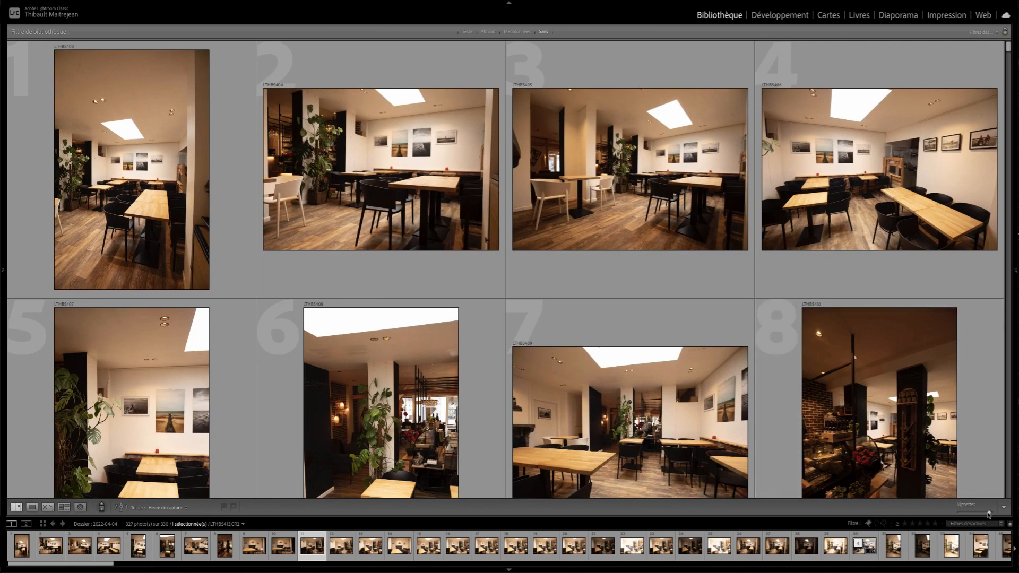
pyautogui.moveTo(989, 514)
pyautogui.mouseDown()
pyautogui.moveTo(959, 514)
pyautogui.moveTo(991, 514)
pyautogui.mouseUp()
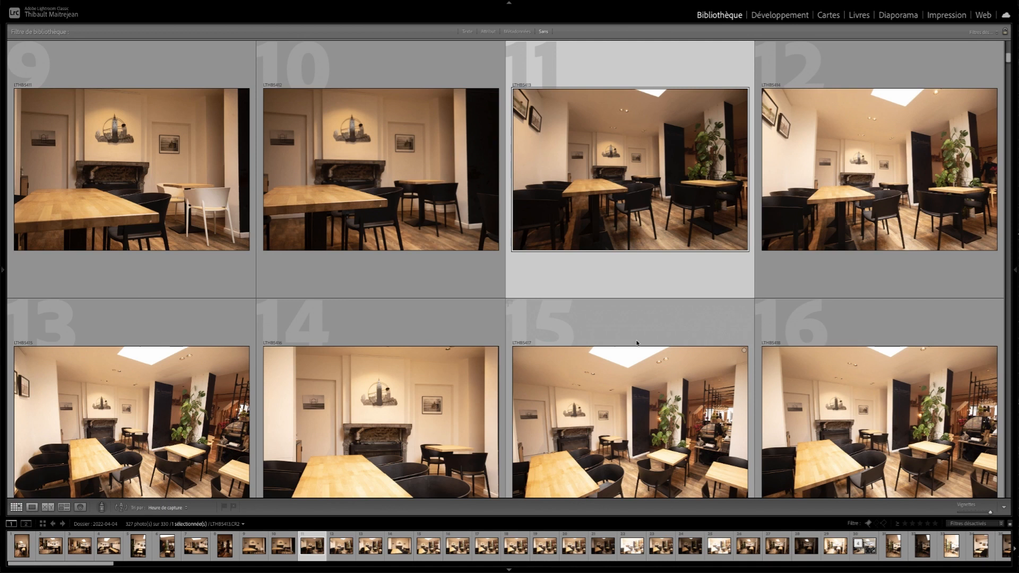
# - View photo 11 in full screen, step through the neighbouring shots and return to the grid
pyautogui.press('f')
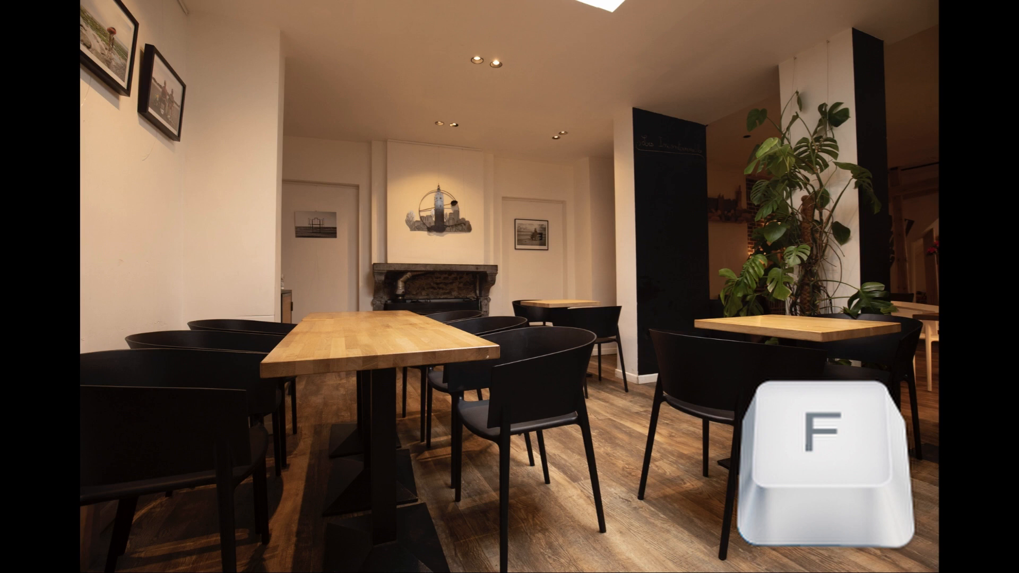
pyautogui.press('Right')
pyautogui.press('Right')
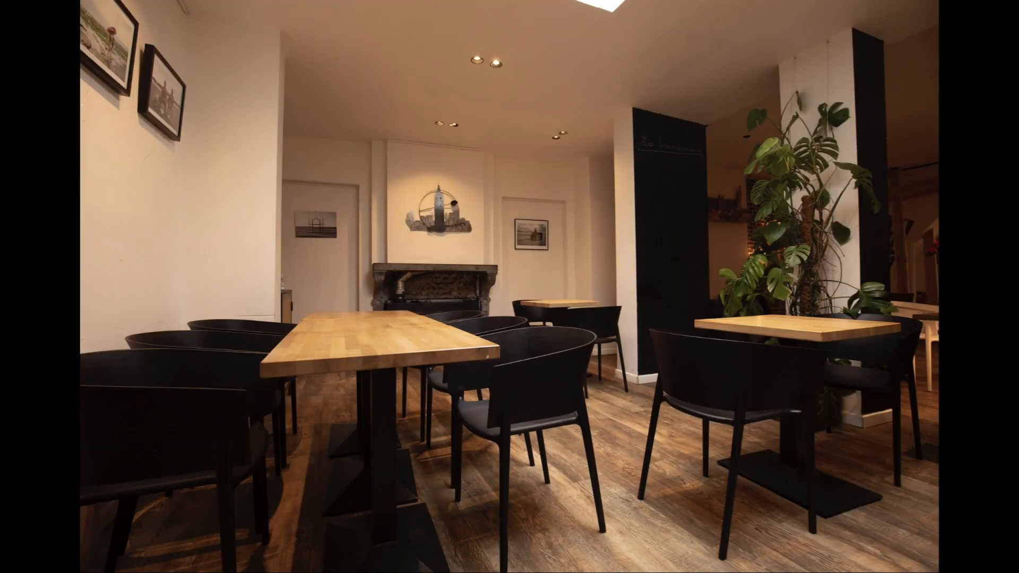
pyautogui.press('g')
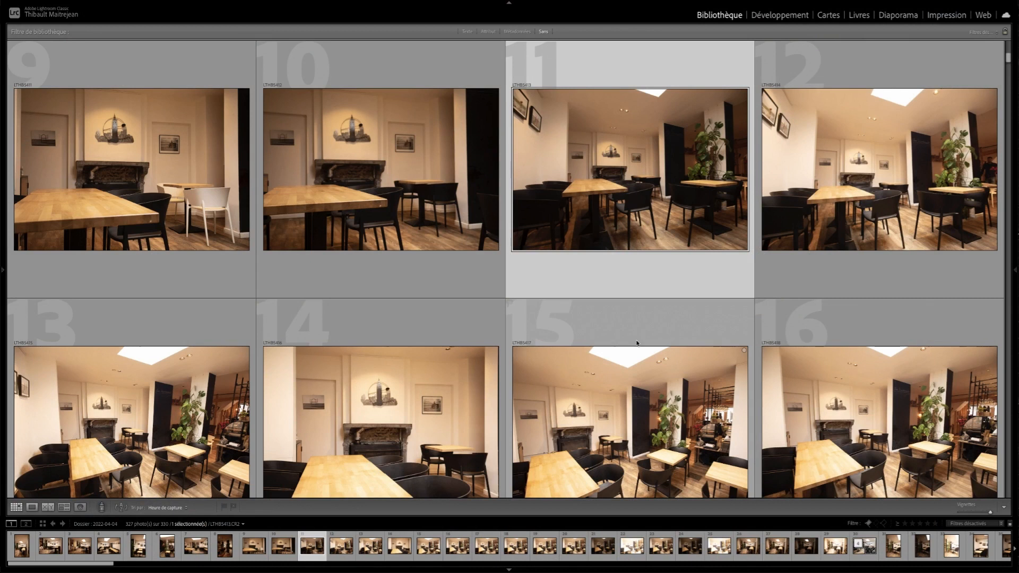
# - Open LTHB5413.CR2 in Loupe view, show both side panels and hide them again
pyautogui.press('e')
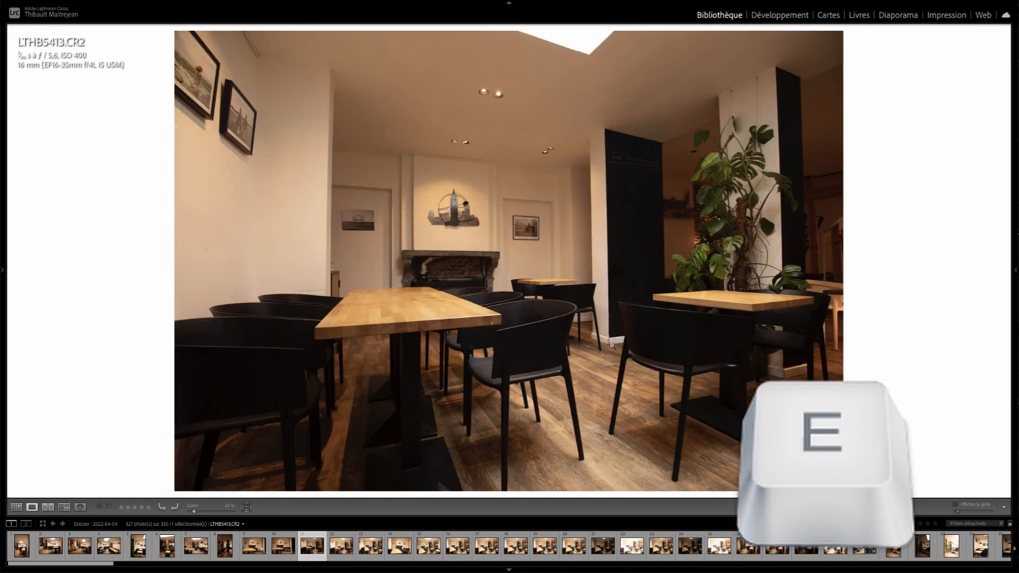
pyautogui.click(8, 274)
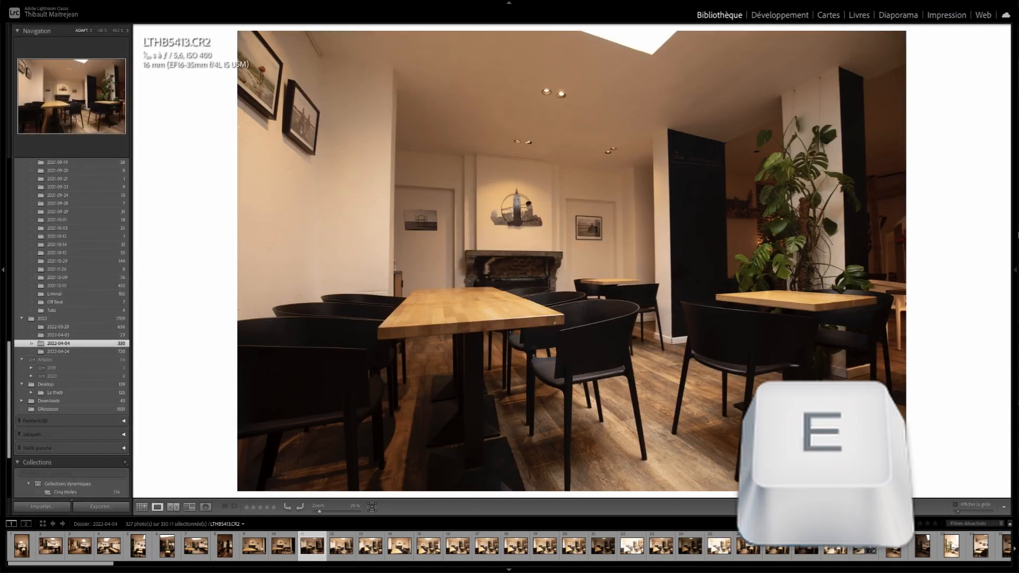
pyautogui.click(1016, 271)
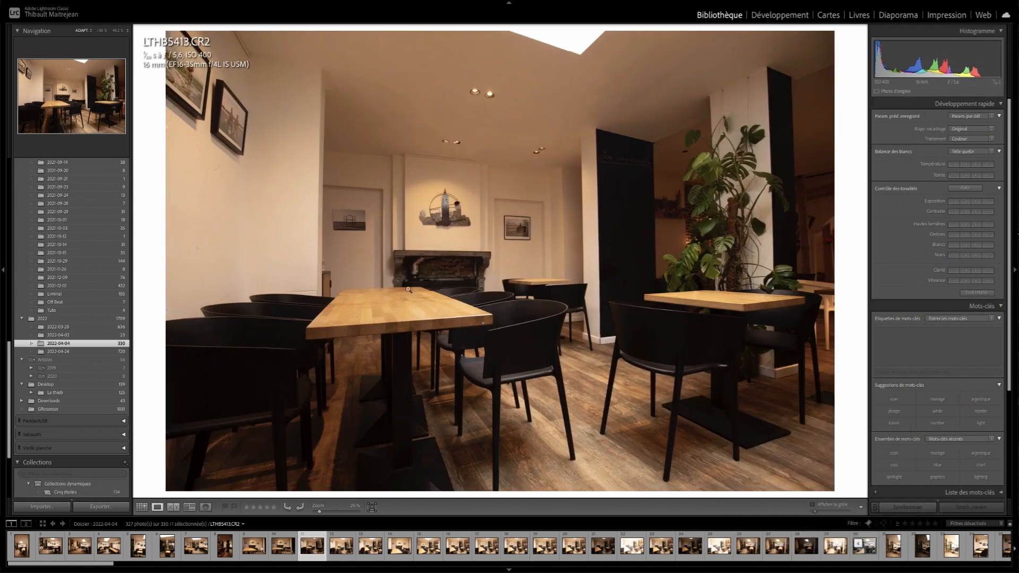
pyautogui.press('e')
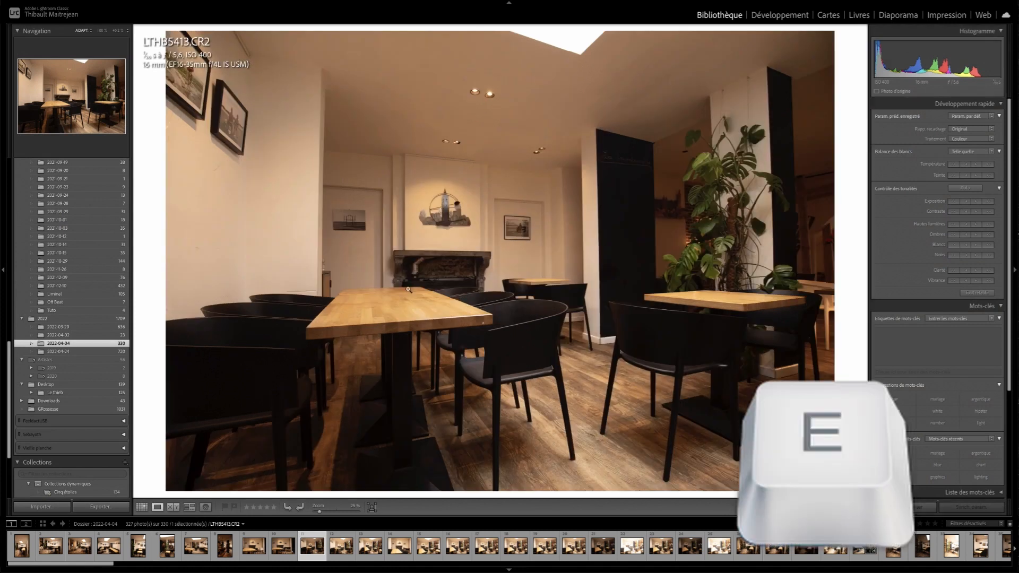
pyautogui.click(4, 273)
pyautogui.click(1017, 270)
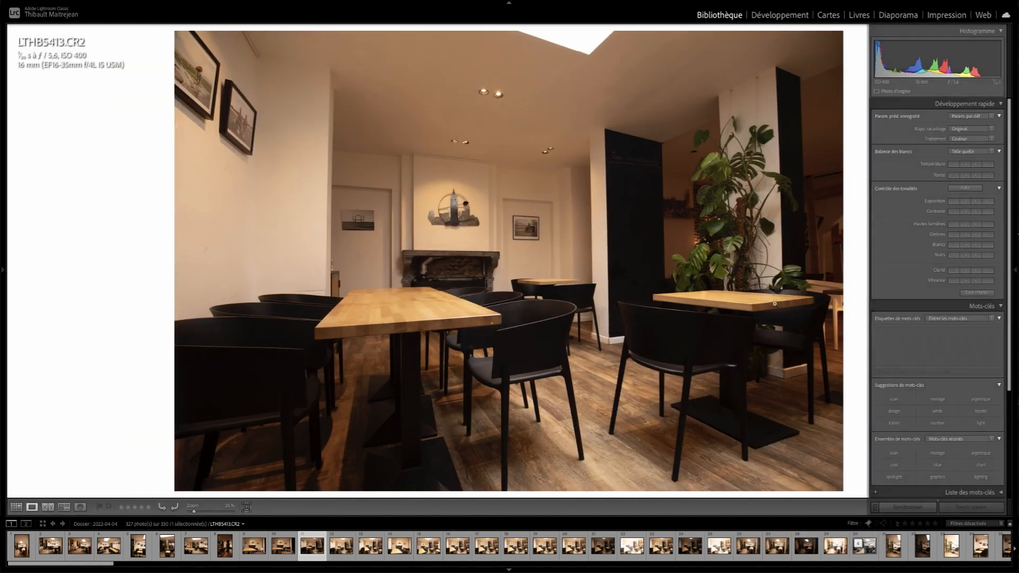
# - Cycle the current photo through the grid, full-screen and Loupe views
pyautogui.click(775, 20)
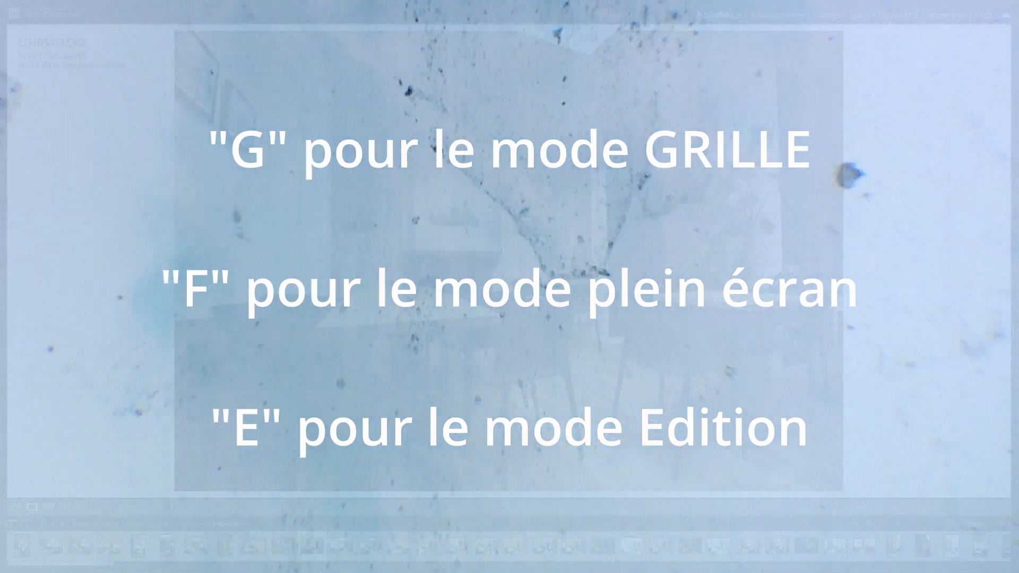
pyautogui.press('g')
pyautogui.press('f')
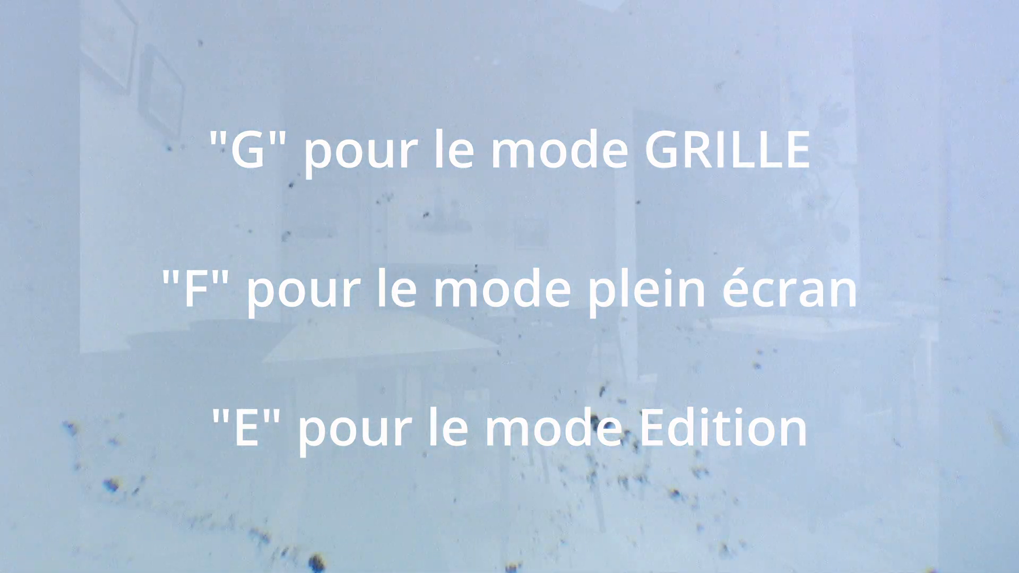
pyautogui.press('e')
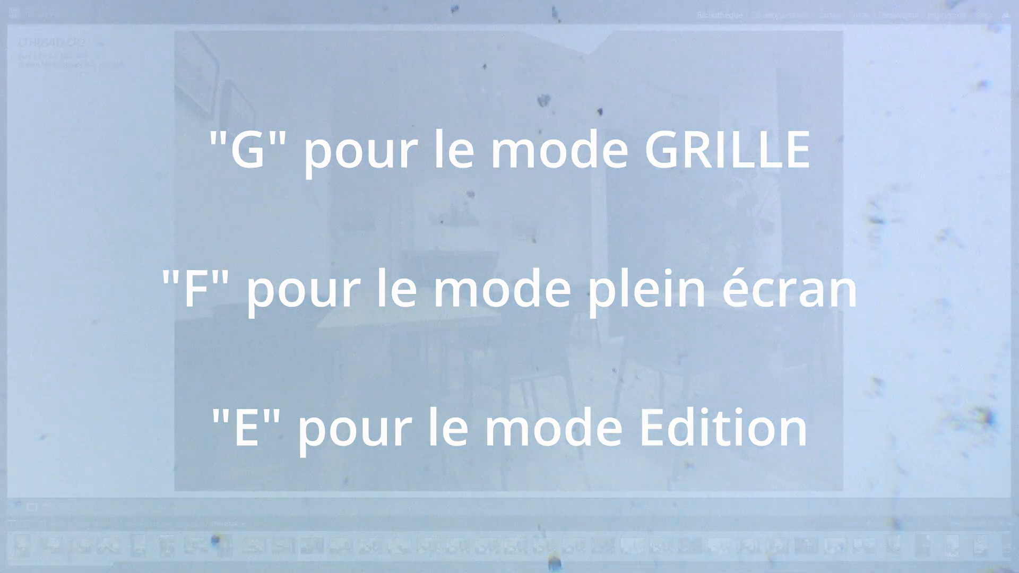
# - Step forward through the photos in Loupe view to LTHB5419.CR2
pyautogui.press('Right')
pyautogui.press('Right')
pyautogui.press('Right')
pyautogui.press('Right')
pyautogui.press('Right')
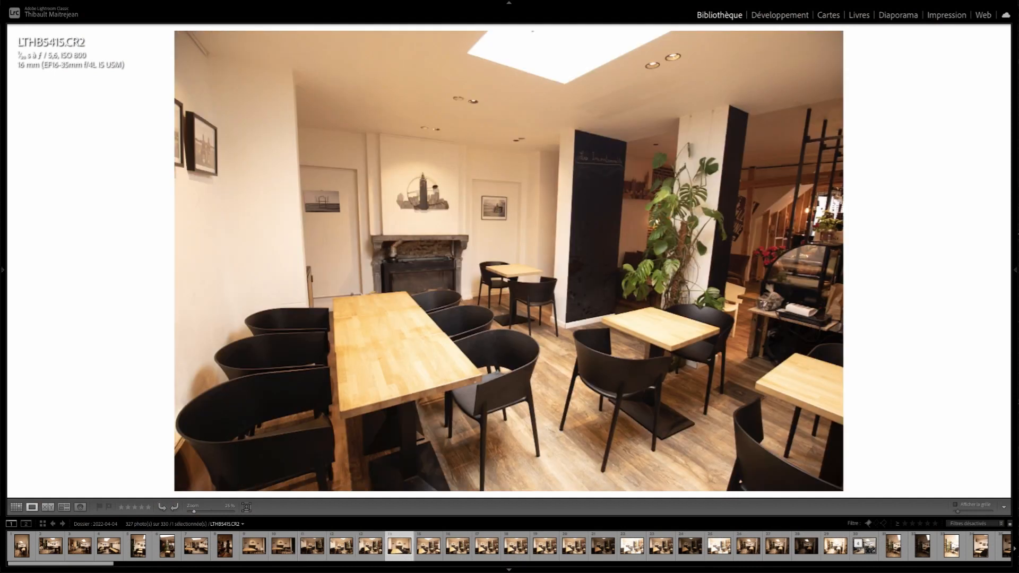
pyautogui.press('Right')
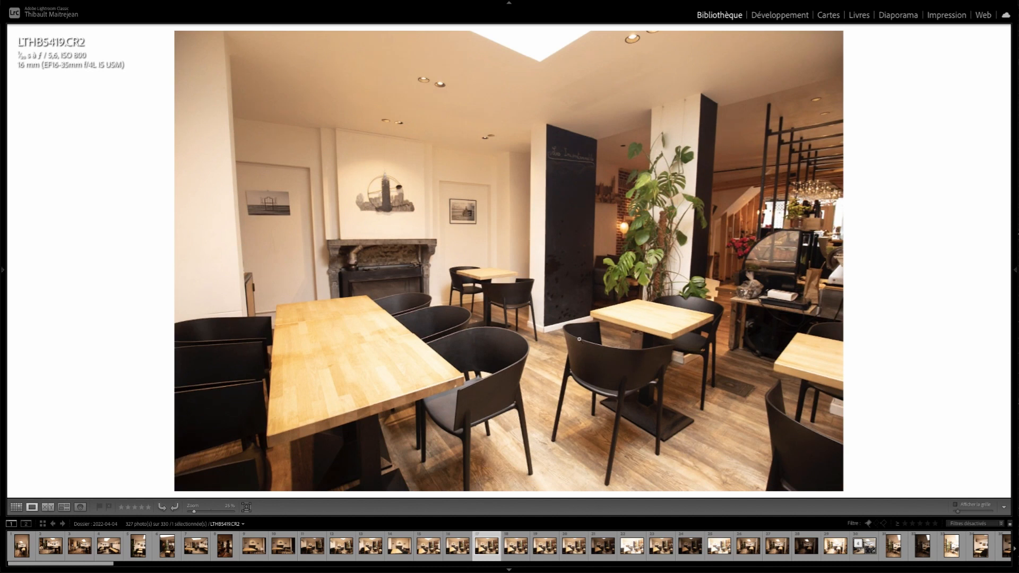
# - Zoom LTHB5419.CR2 to 100%, inspect the chairs and floor details, and zoom back out to the whole photo
pyautogui.press('z')
pyautogui.moveTo(680, 346); pyautogui.dragTo(370, 72)
pyautogui.moveTo(757, 390); pyautogui.dragTo(462, 188)
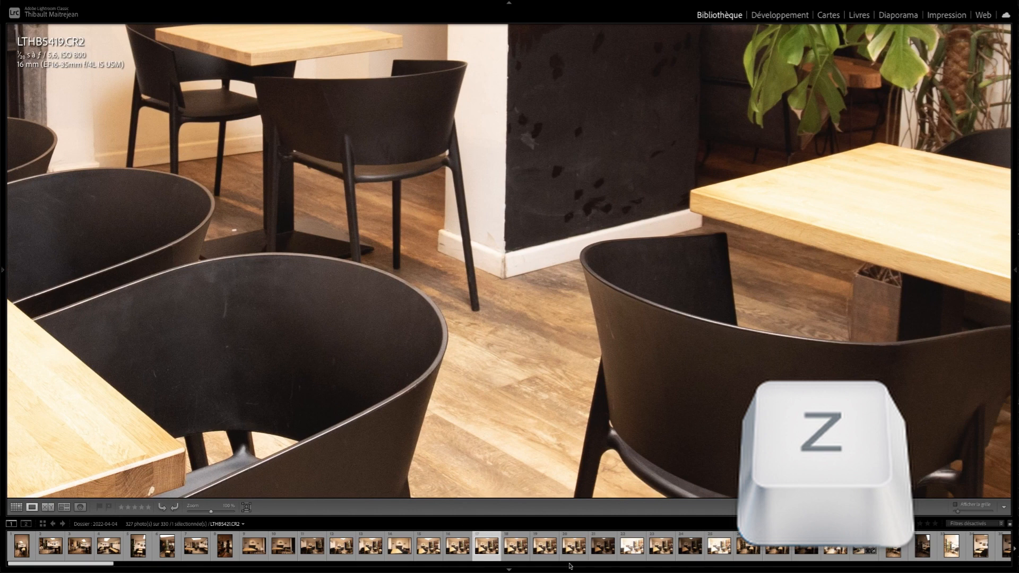
pyautogui.press('z')
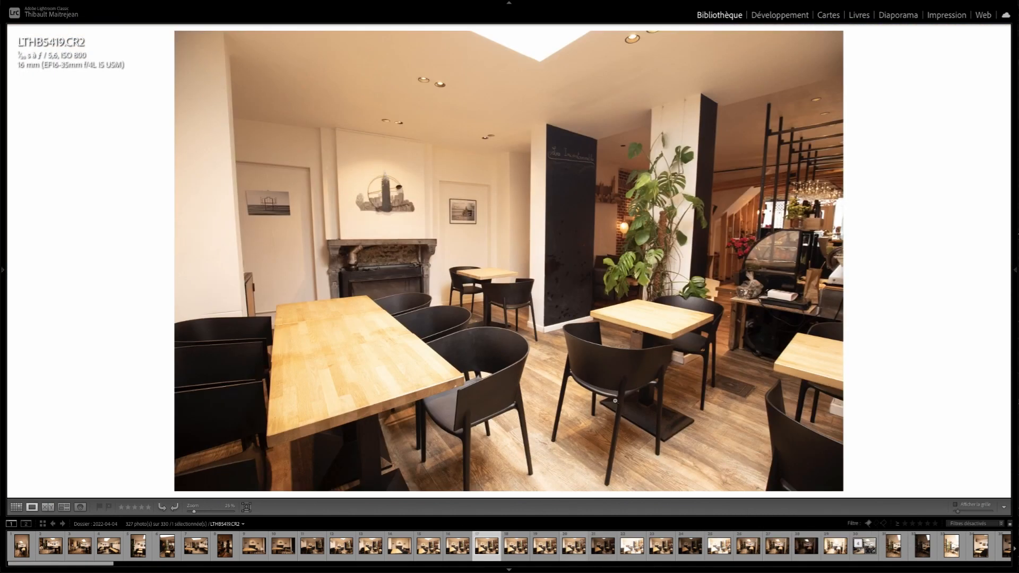
# - Return to the grid and select photo 2 in the first row of the folder
pyautogui.press('g')
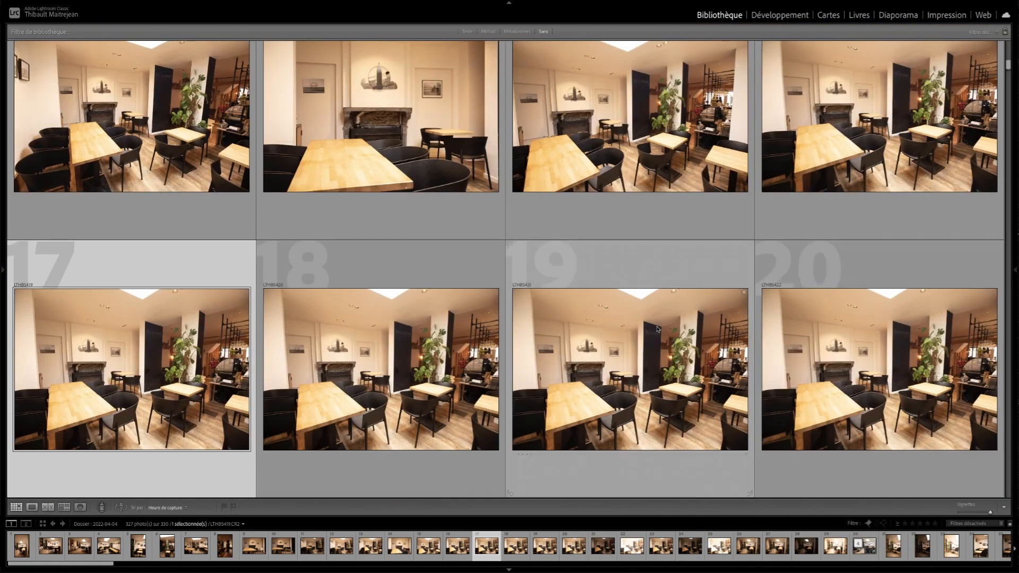
pyautogui.scroll(5, 642, 317)
pyautogui.scroll(3, 642, 314)
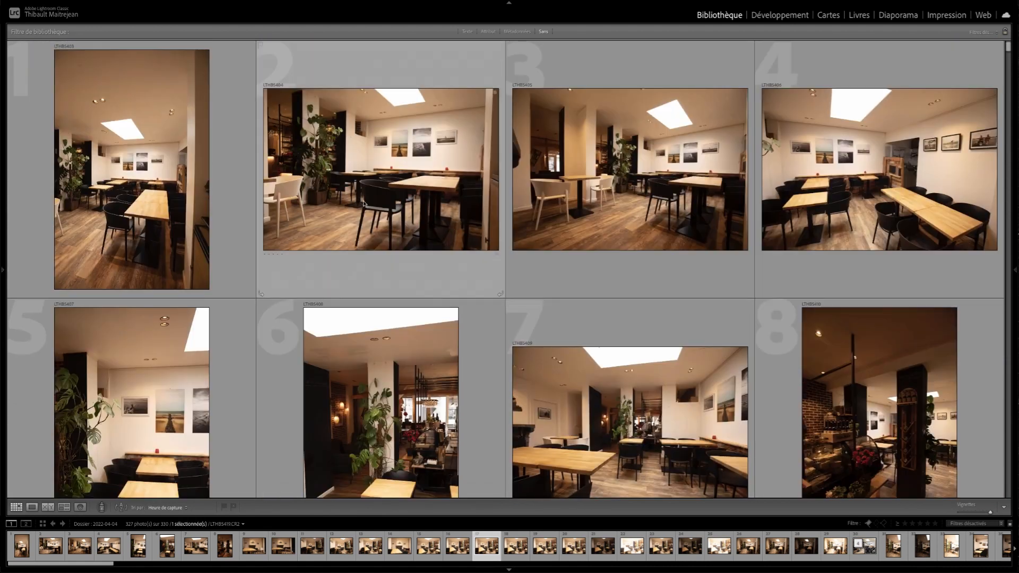
pyautogui.click(202, 202)
pyautogui.scroll(-1, 202, 201)
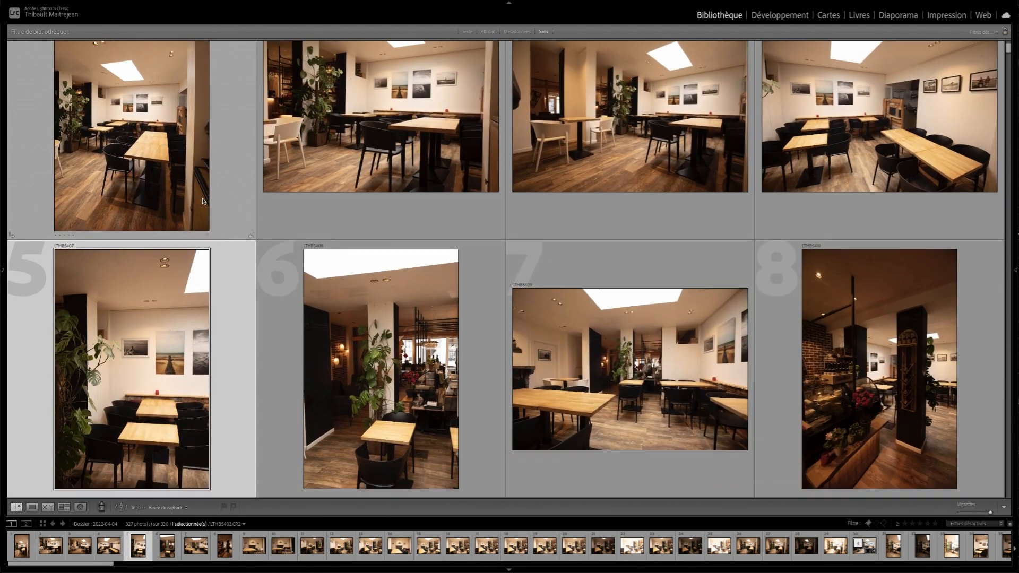
pyautogui.click(363, 234)
pyautogui.scroll(1, 363, 244)
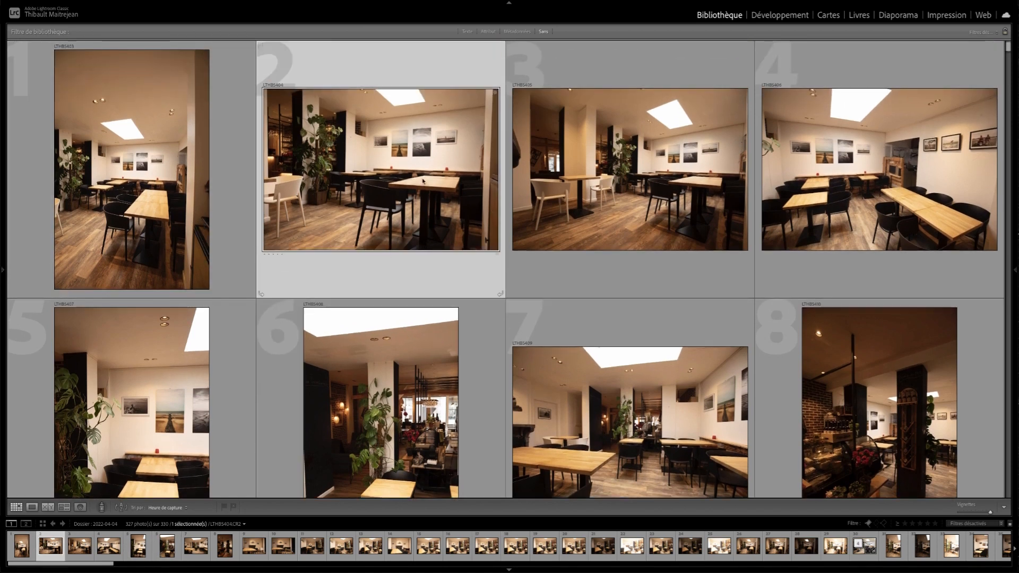
# - Extend the selection from photo 2 through photo 4 and reduce the grid thumbnails to eight per row
pyautogui.press('shift')
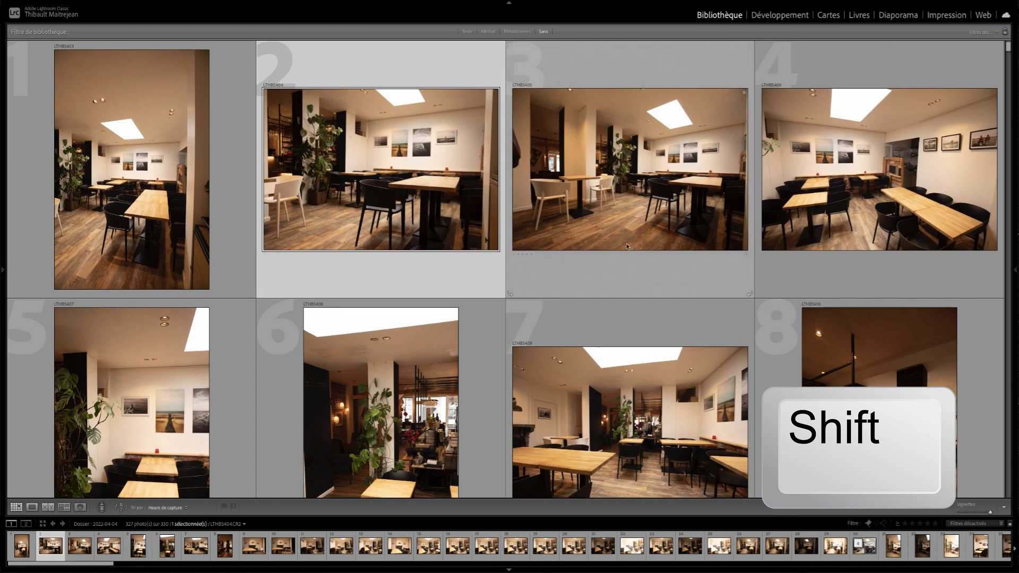
pyautogui.keyDown('shift'); pyautogui.click(596, 182); pyautogui.keyUp('shift')
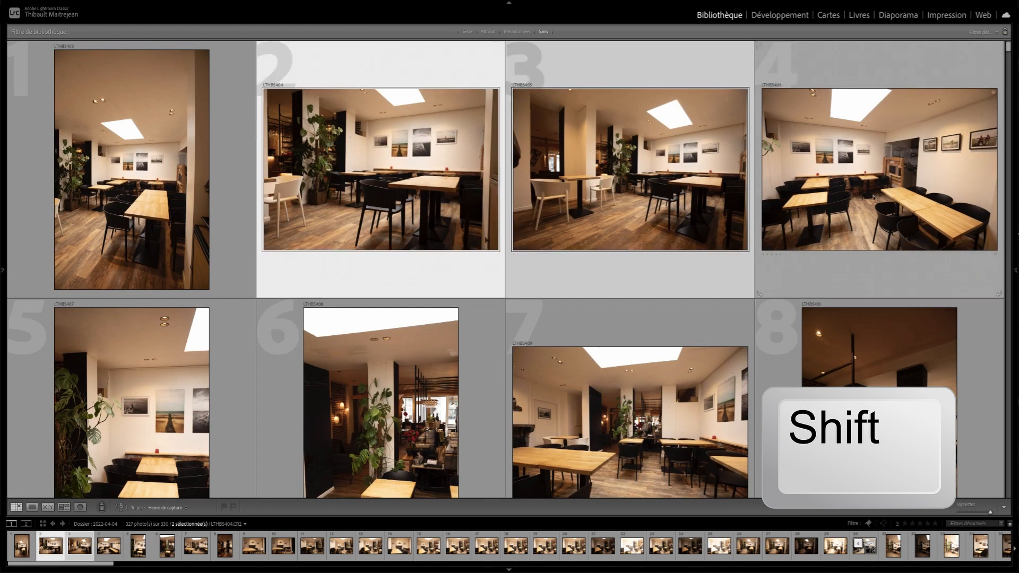
pyautogui.keyDown('shift'); pyautogui.click(873, 199); pyautogui.keyUp('shift')
pyautogui.scroll(-1, 630, 240)
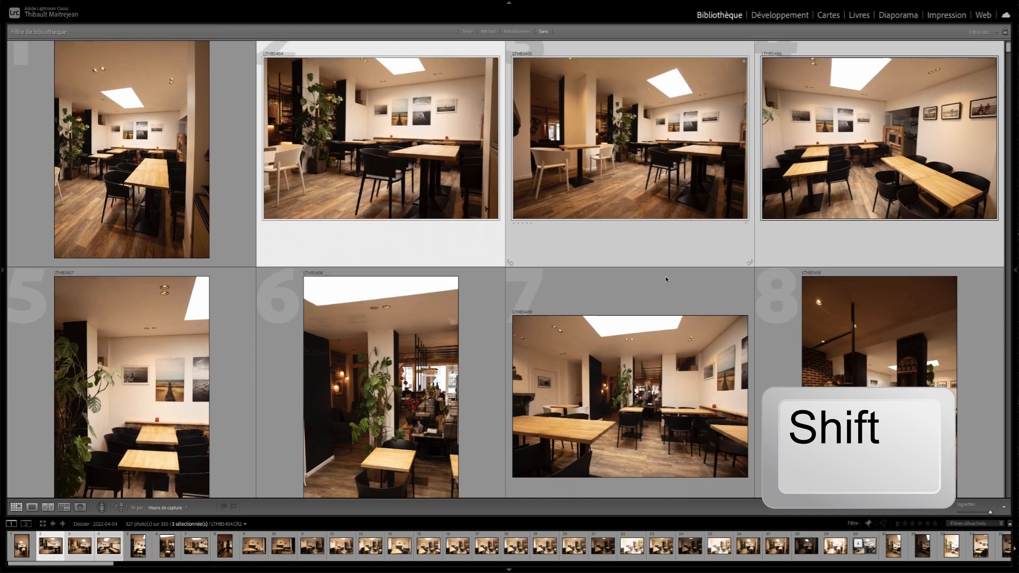
pyautogui.moveTo(991, 512); pyautogui.dragTo(982, 513)
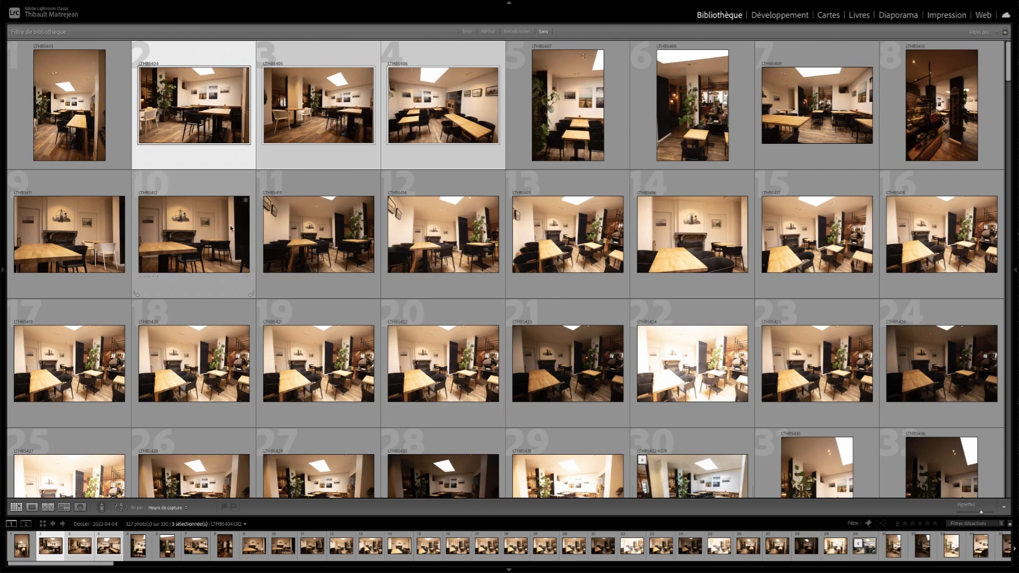
# - Select the range from photo 2 through photo 21 and replace it with photo 22 alone
pyautogui.click(192, 123)
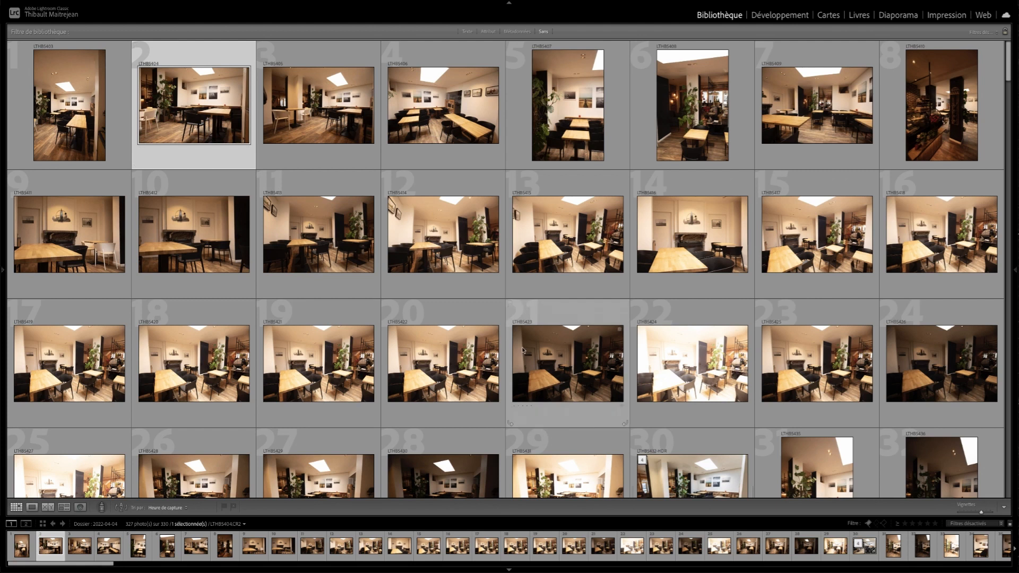
pyautogui.keyDown('shift'); pyautogui.click(553, 351); pyautogui.keyUp('shift')
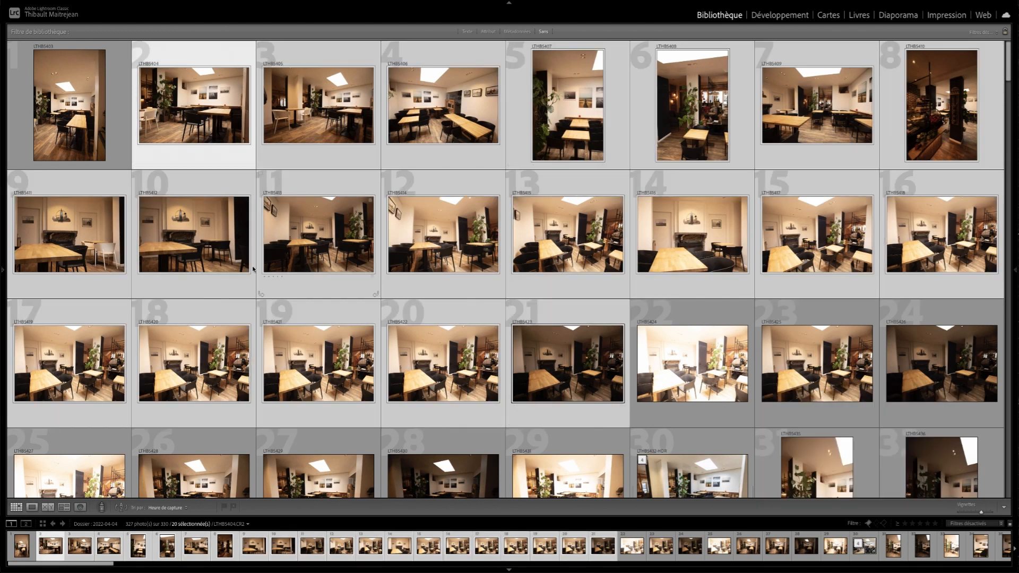
pyautogui.click(685, 362)
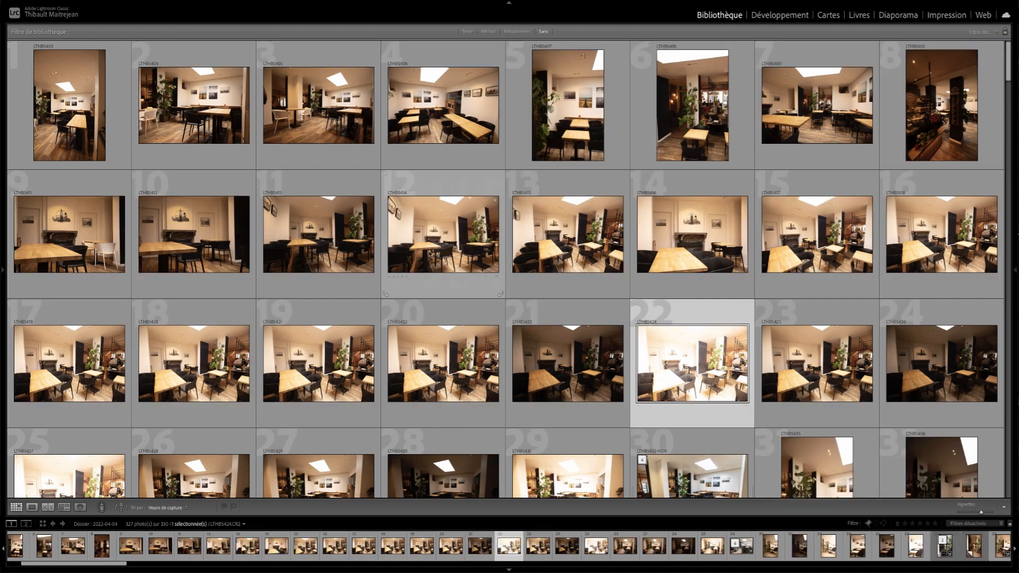
# - Select photo 12 and move the selection one photo at a time around its neighbours to photo 11
pyautogui.click(429, 255)
pyautogui.press('Down')
pyautogui.press('Right')
pyautogui.press('Up')
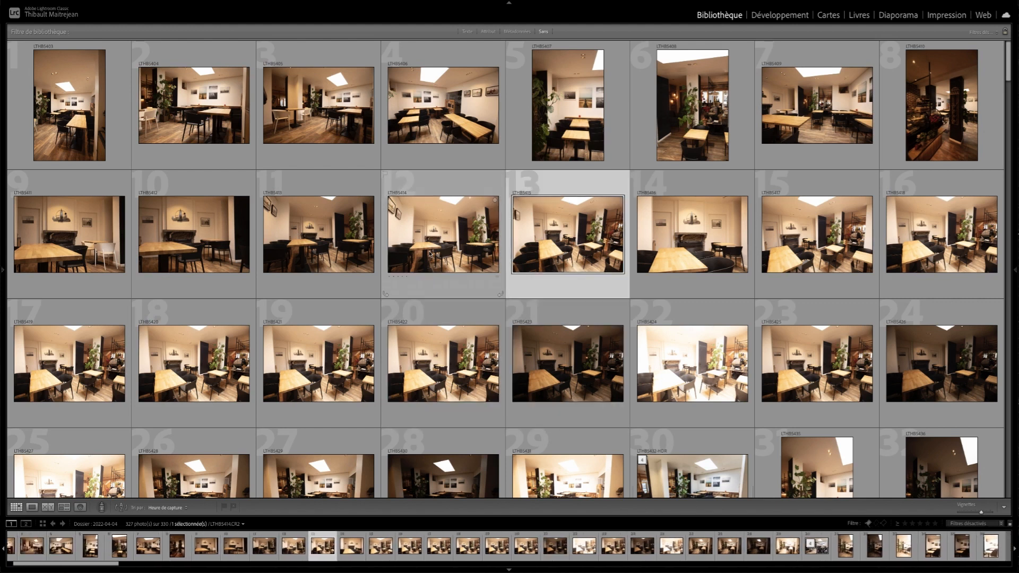
pyautogui.press('Left')
pyautogui.press('Left')
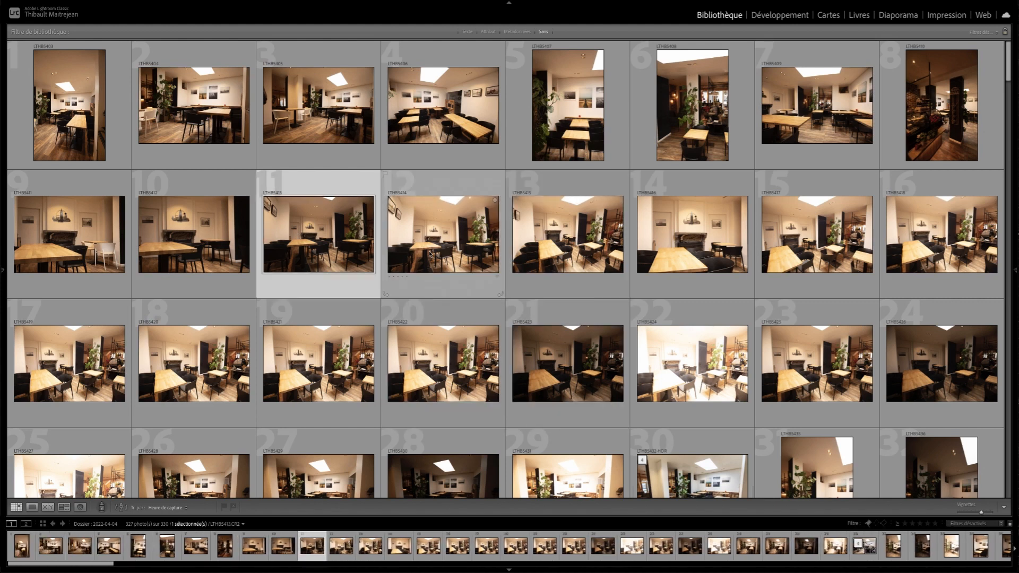
# - Extend and shrink the selection photo by photo within the second row, finishing with photos 11 and 12 selected
pyautogui.hotkey('shift', 'Right')
pyautogui.hotkey('shift', 'Left')
pyautogui.hotkey('shift', 'Right')
pyautogui.hotkey('shift', 'Right')
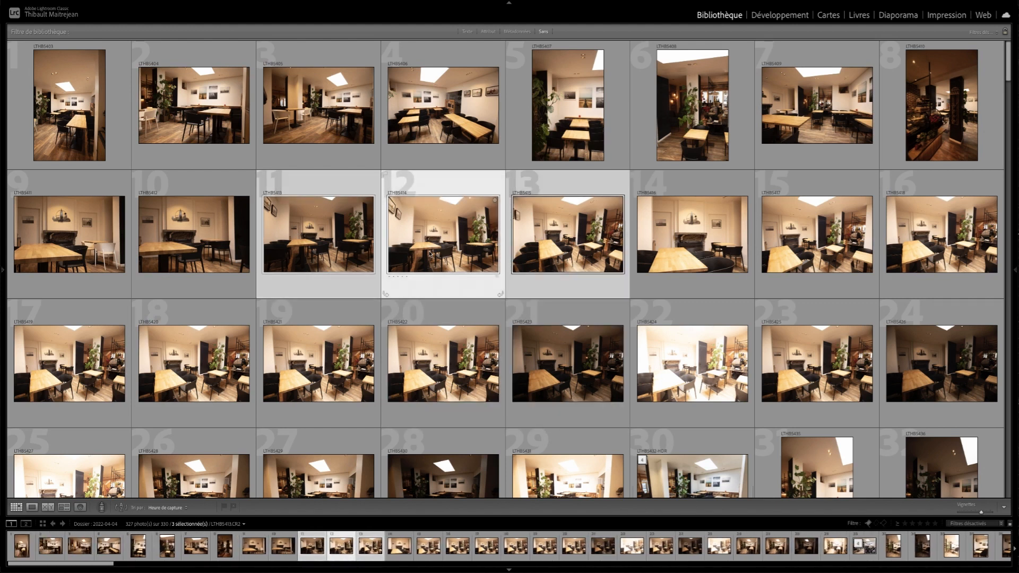
pyautogui.hotkey('shift', 'Right')
pyautogui.hotkey('shift', 'Right')
pyautogui.hotkey('shift', 'Left')
pyautogui.hotkey('shift', 'Left')
pyautogui.hotkey('shift', 'Left')
pyautogui.hotkey('shift', 'Left')
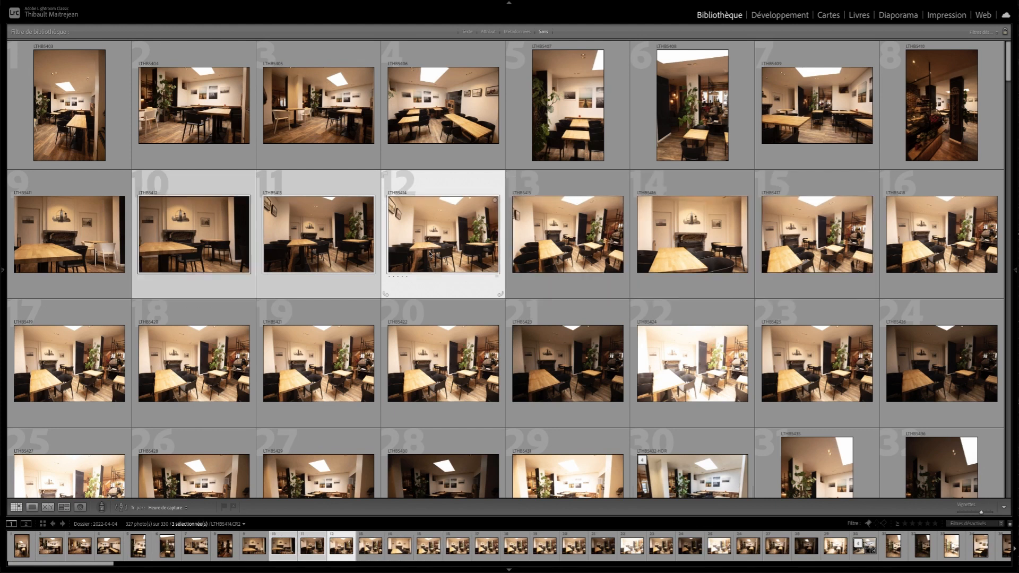
pyautogui.hotkey('shift', 'Right')
pyautogui.hotkey('shift', 'Right')
pyautogui.hotkey('shift', 'Right')
pyautogui.hotkey('shift', 'Right')
pyautogui.hotkey('shift', 'Left')
pyautogui.hotkey('shift', 'Left')
pyautogui.hotkey('shift', 'Left')
pyautogui.hotkey('shift', 'Left')
pyautogui.hotkey('shift', 'Left')
pyautogui.hotkey('shift', 'Right')
pyautogui.hotkey('shift', 'Right')
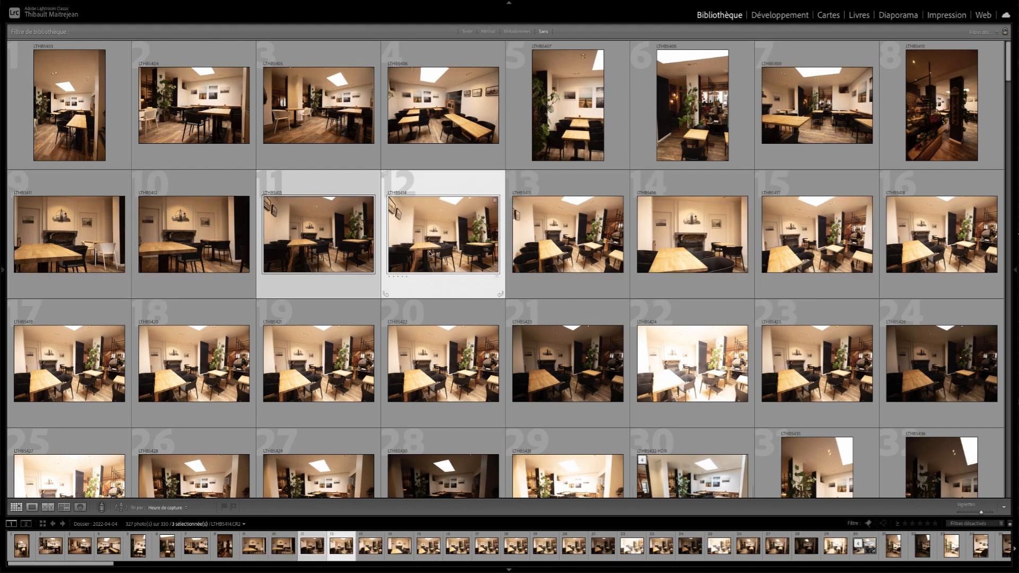
# - Extend and shrink the selection by whole rows above and below photo 12
pyautogui.hotkey('shift', 'Up')
pyautogui.hotkey('shift', 'Down')
pyautogui.hotkey('shift', 'Down')
pyautogui.hotkey('shift', 'Down')
pyautogui.hotkey('shift', 'Up')
pyautogui.hotkey('shift', 'Up')
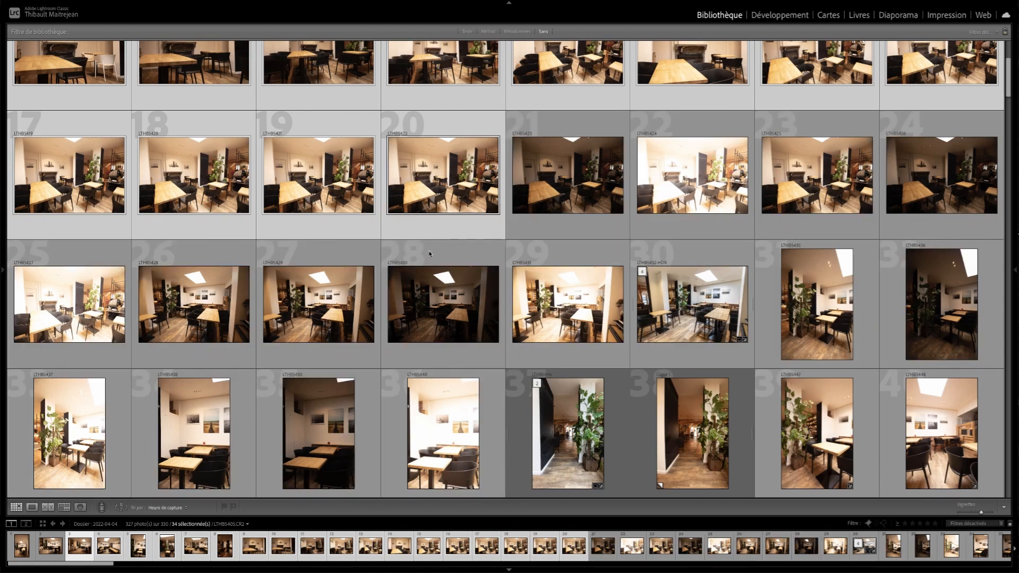
pyautogui.hotkey('shift', 'Up')
pyautogui.hotkey('shift', 'Up')
# - Select photo 20 alone and add the non-adjacent photos 17, 21, 23, 18, 27, 29 and 13 to the selection
pyautogui.click(448, 226)
pyautogui.scroll(1, 498, 379)
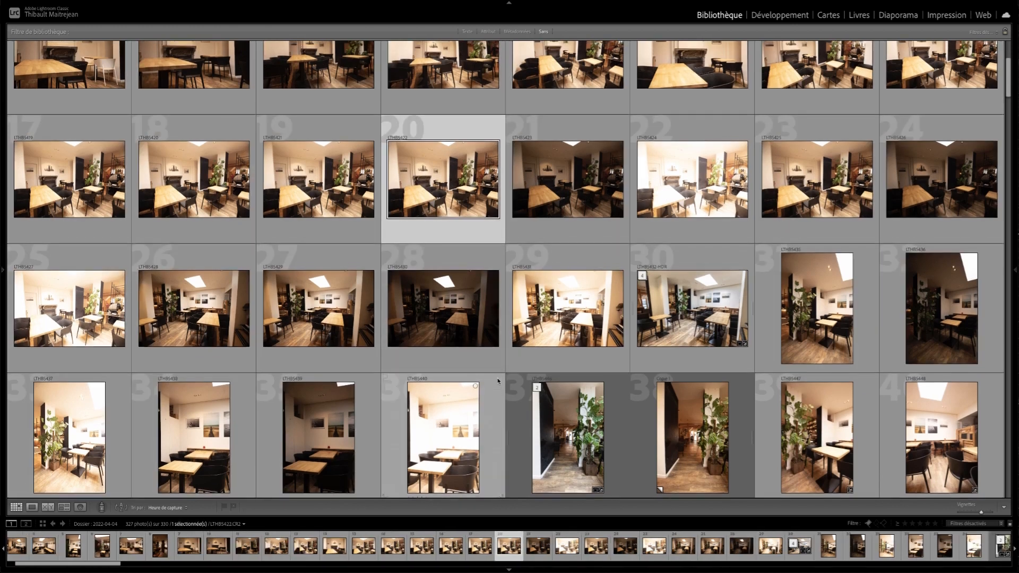
pyautogui.scroll(1, 498, 381)
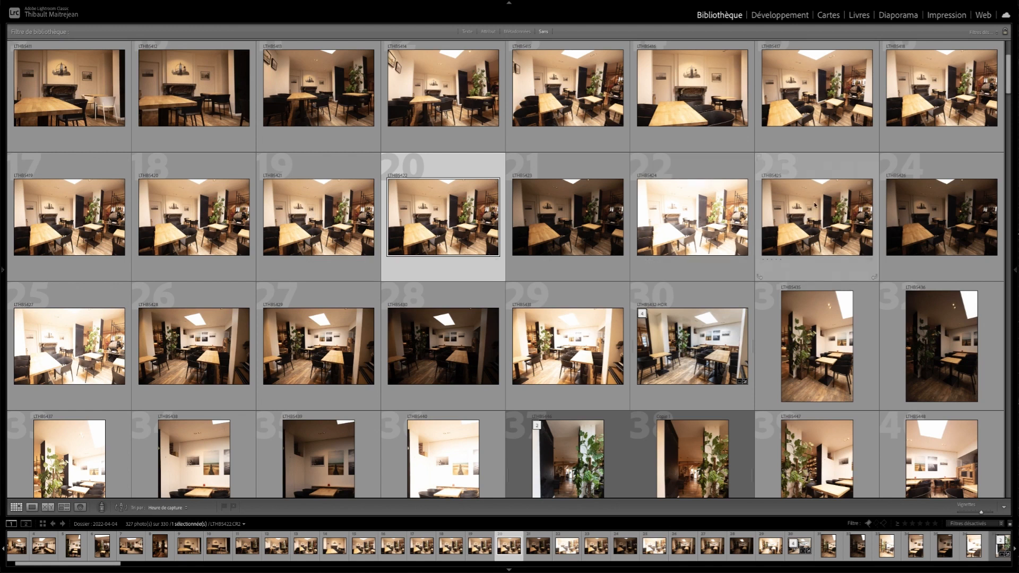
pyautogui.keyDown('ctrl'); pyautogui.click(84, 219); pyautogui.keyUp('ctrl')
pyautogui.keyDown('ctrl'); pyautogui.click(569, 220); pyautogui.keyUp('ctrl')
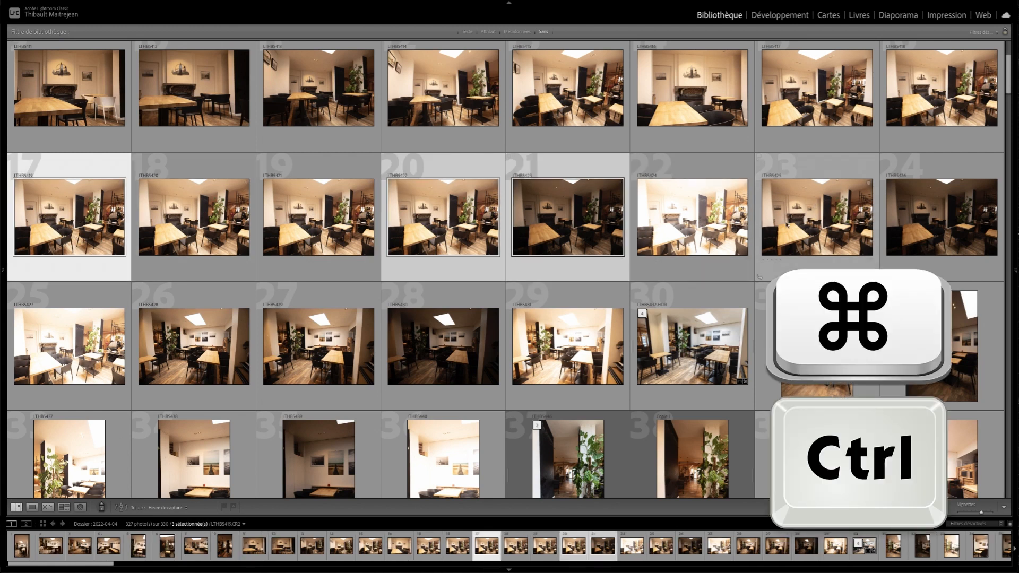
pyautogui.keyDown('ctrl'); pyautogui.click(787, 225); pyautogui.keyUp('ctrl')
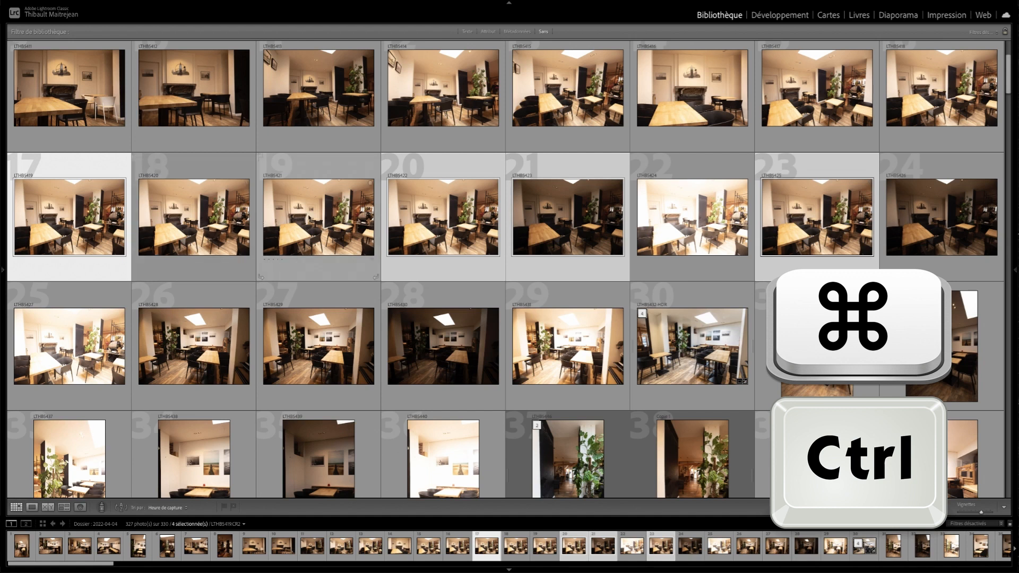
pyautogui.keyDown('ctrl'); pyautogui.click(202, 218); pyautogui.keyUp('ctrl')
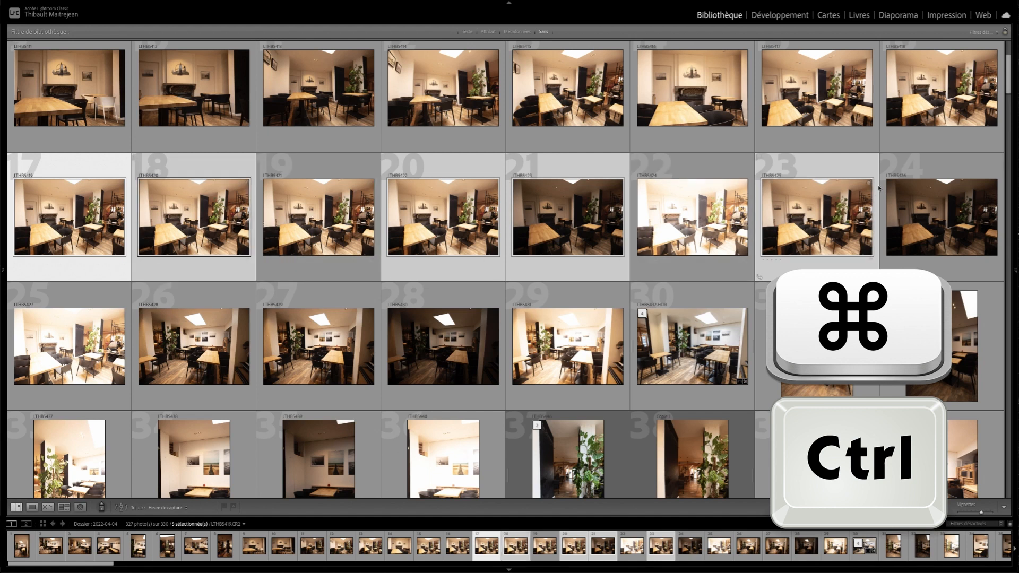
pyautogui.keyDown('ctrl'); pyautogui.click(314, 362); pyautogui.keyUp('ctrl')
pyautogui.keyDown('ctrl'); pyautogui.click(568, 348); pyautogui.keyUp('ctrl')
pyautogui.keyDown('ctrl'); pyautogui.click(558, 101); pyautogui.keyUp('ctrl')
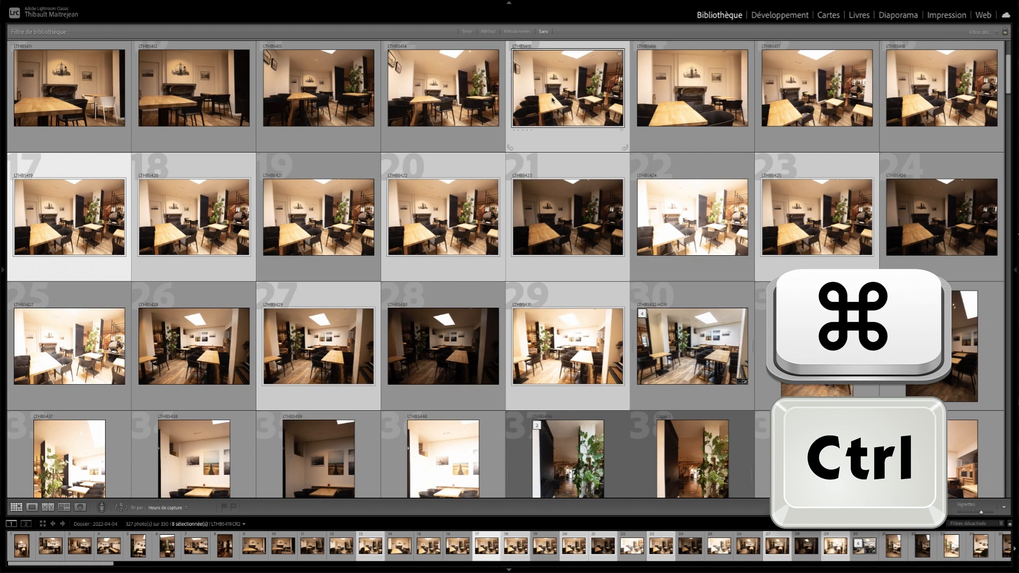
# - Reduce the selection to photo 12 and select all photos in the folder
pyautogui.click(419, 130)
pyautogui.scroll(3, 473, 237)
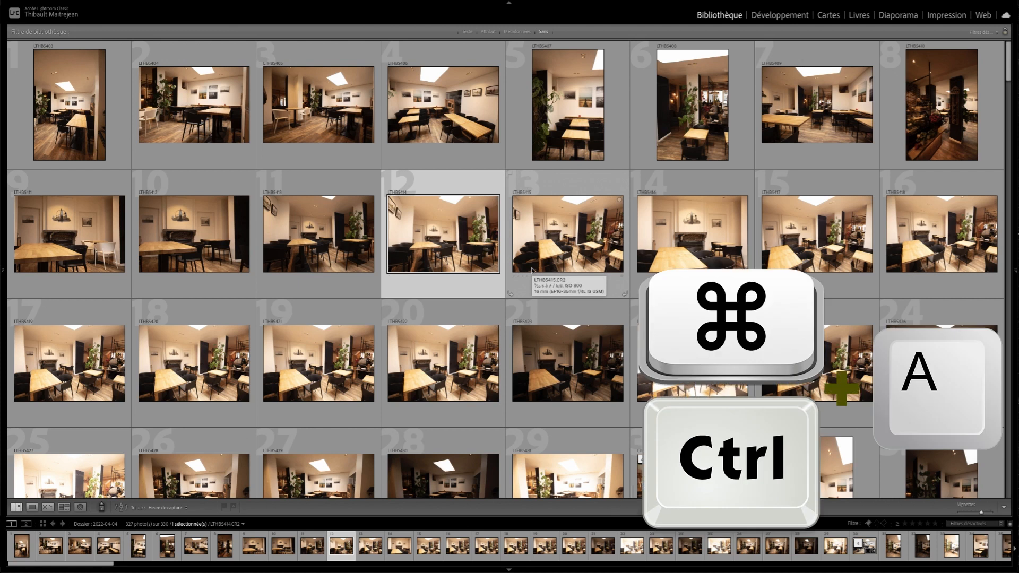
pyautogui.hotkey('ctrl', 'a')
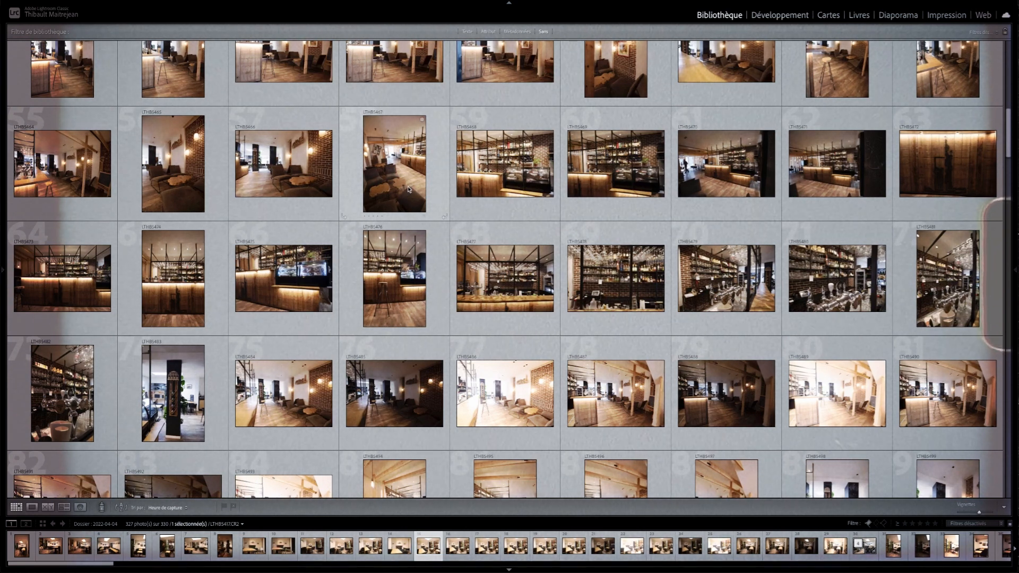
# - Select photo 68, the frontal bar counter shot LTHB5477.CR2, view it full screen and return to the grid
pyautogui.scroll(10, 409, 190)
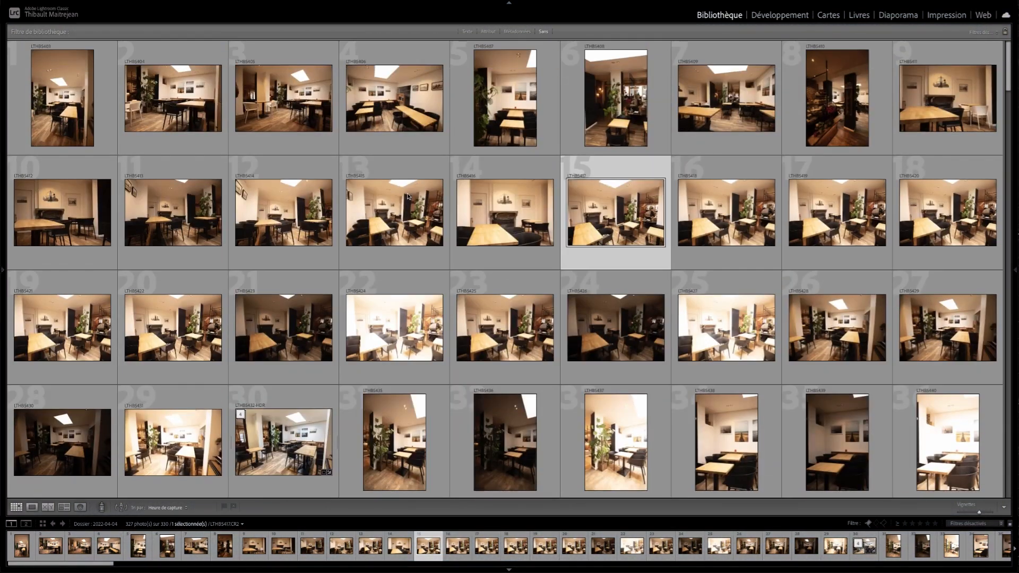
pyautogui.scroll(-2, 409, 193)
pyautogui.scroll(-18, 408, 196)
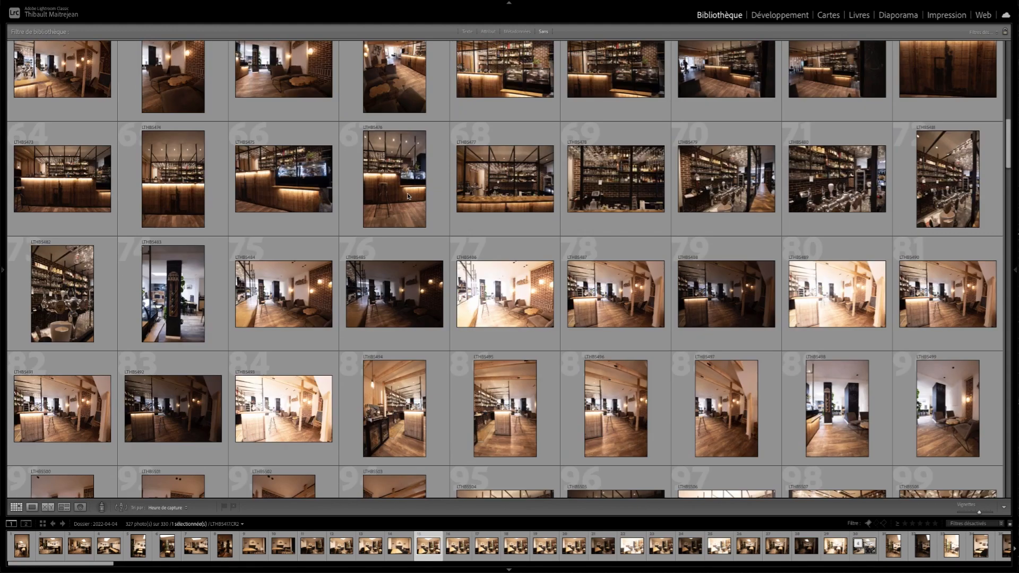
pyautogui.scroll(8, 408, 196)
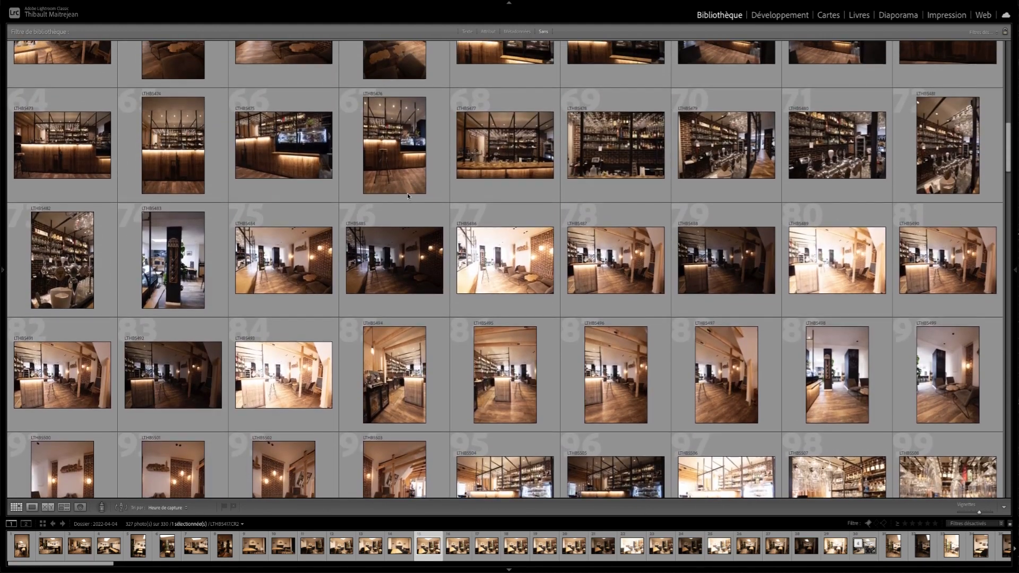
pyautogui.scroll(1, 409, 203)
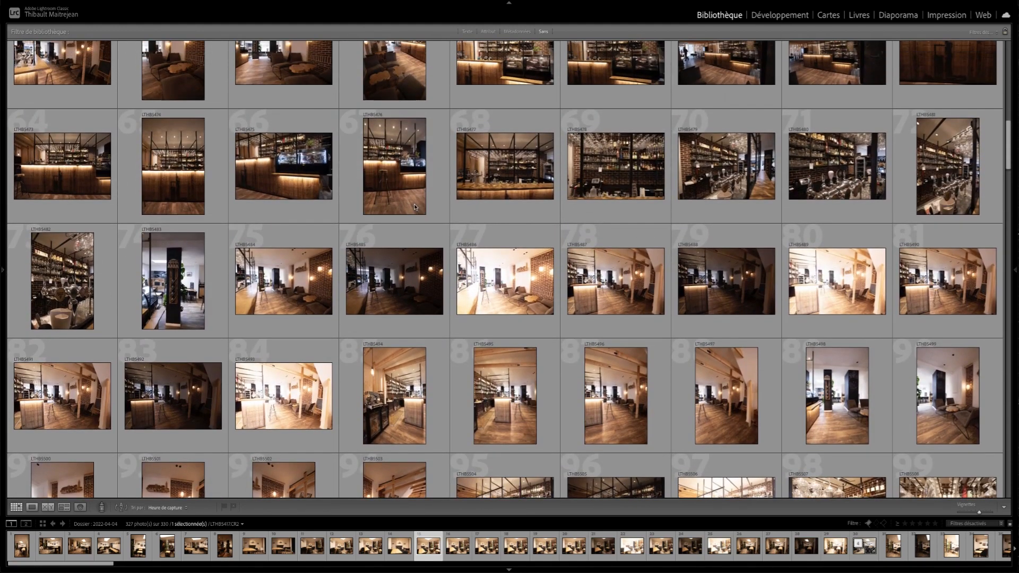
pyautogui.scroll(1, 425, 210)
pyautogui.click(492, 210)
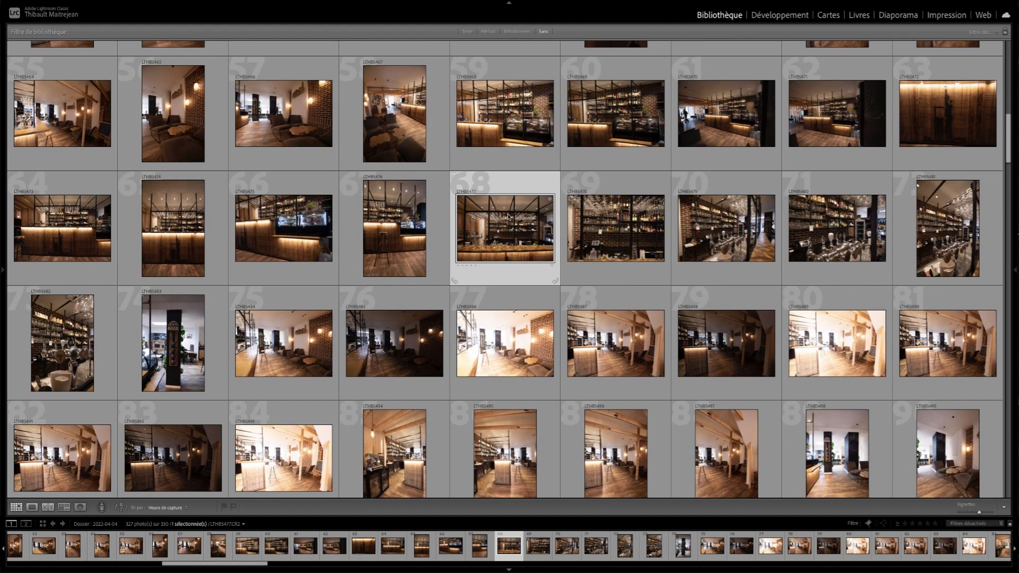
pyautogui.press('f')
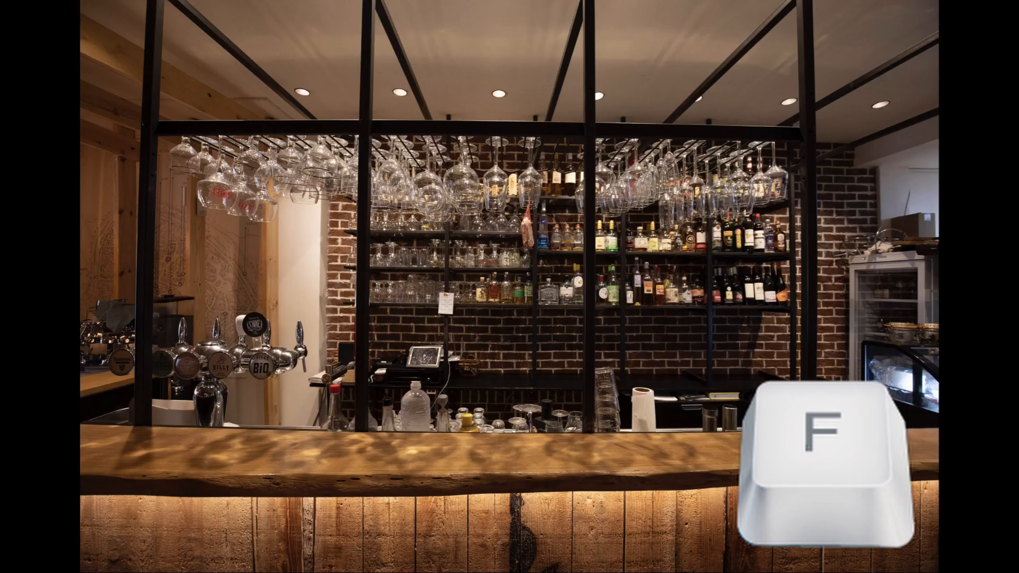
pyautogui.press('f')
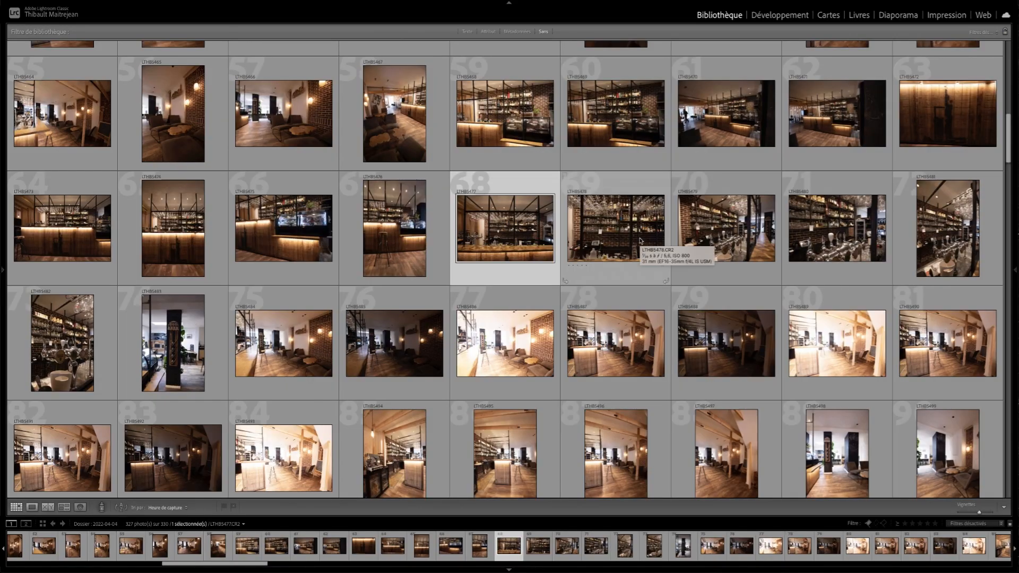
# - Flag photo 68 as picked and photo 69 as rejected, and return the selection to photo 68
pyautogui.press('p')
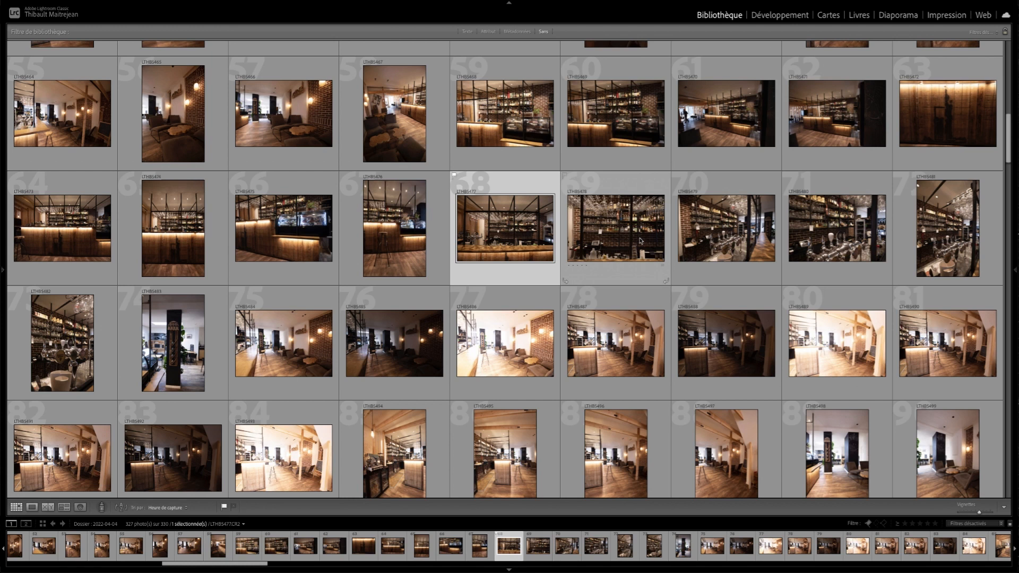
pyautogui.click(640, 240)
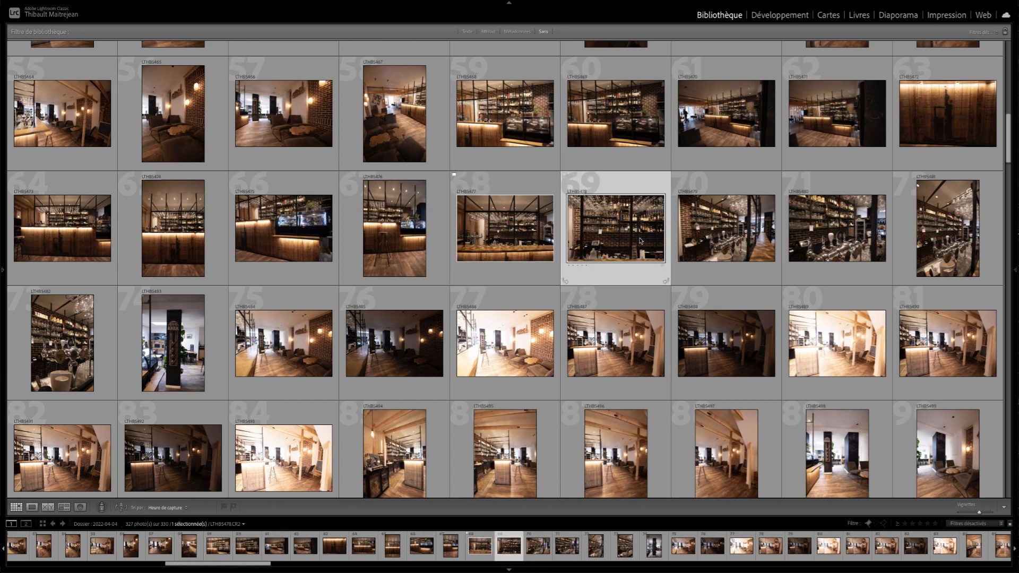
pyautogui.press('x')
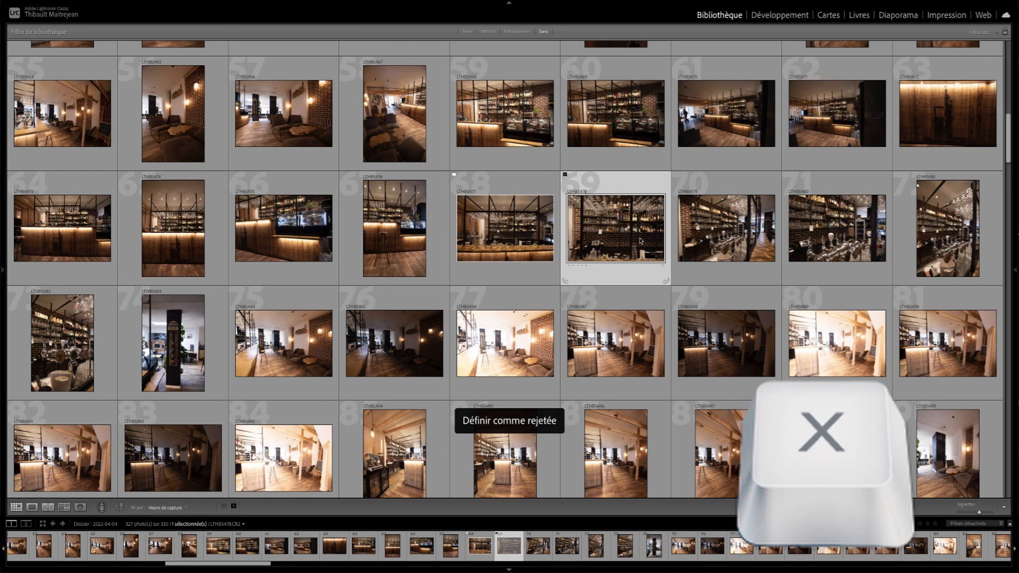
pyautogui.press('Right')
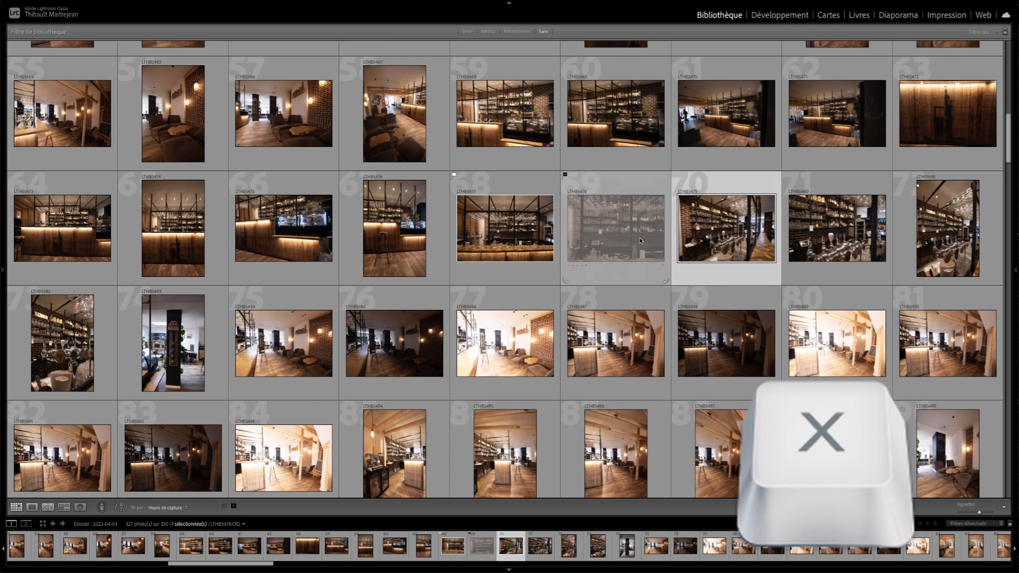
pyautogui.press('Left')
pyautogui.press('Left')
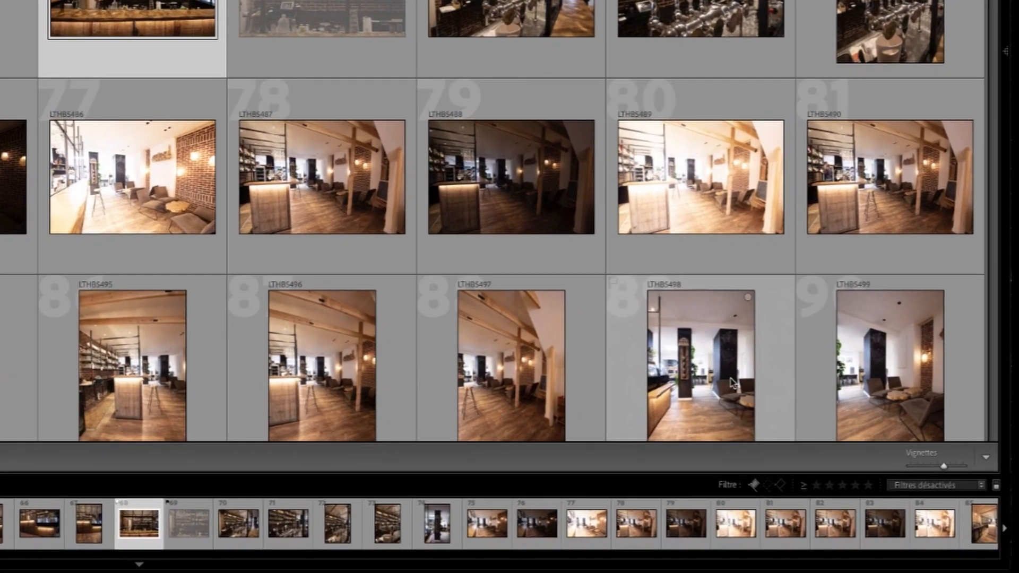
# - Filter the folder with the Marquées preset
pyautogui.click(934, 486)
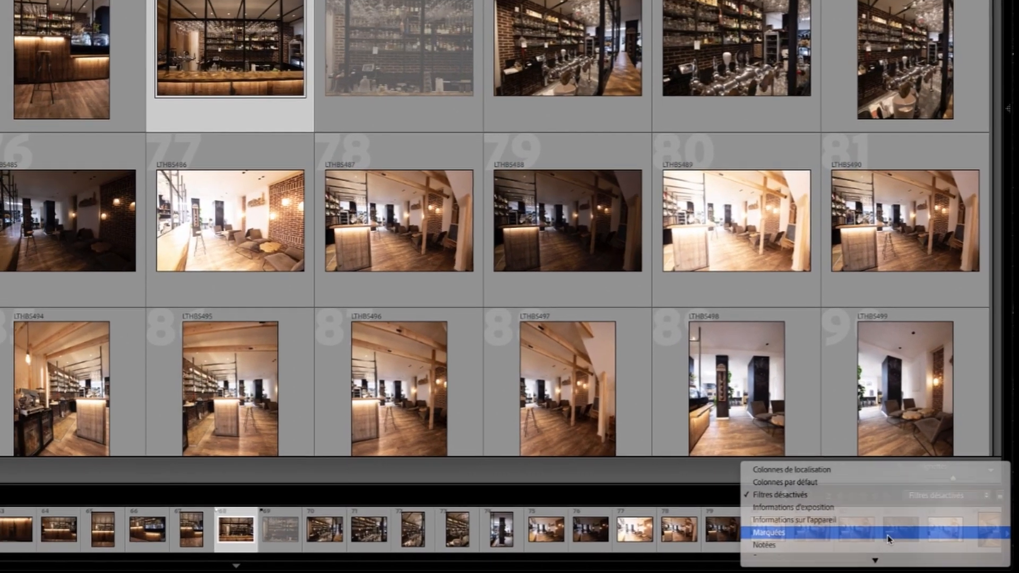
pyautogui.click(897, 524)
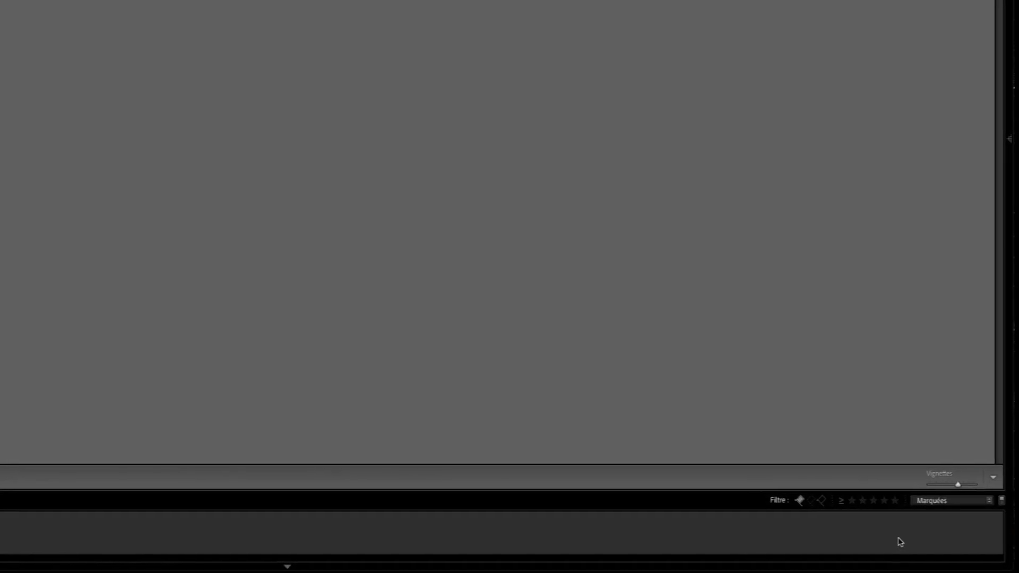
# - Add unflagged and rejected photos to the flag filter and restrict it again to the picked photos only
pyautogui.click(811, 501)
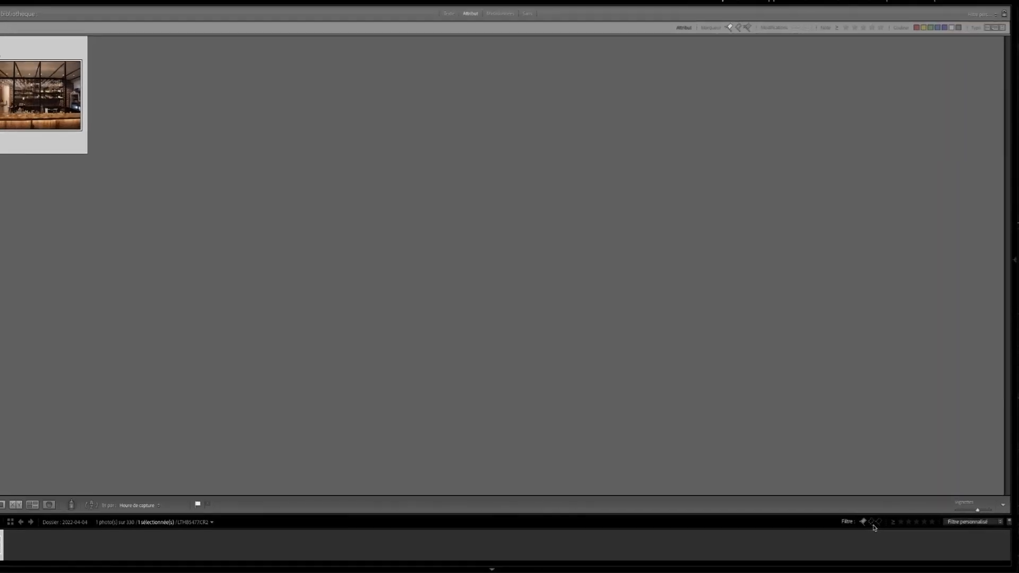
pyautogui.click(873, 524)
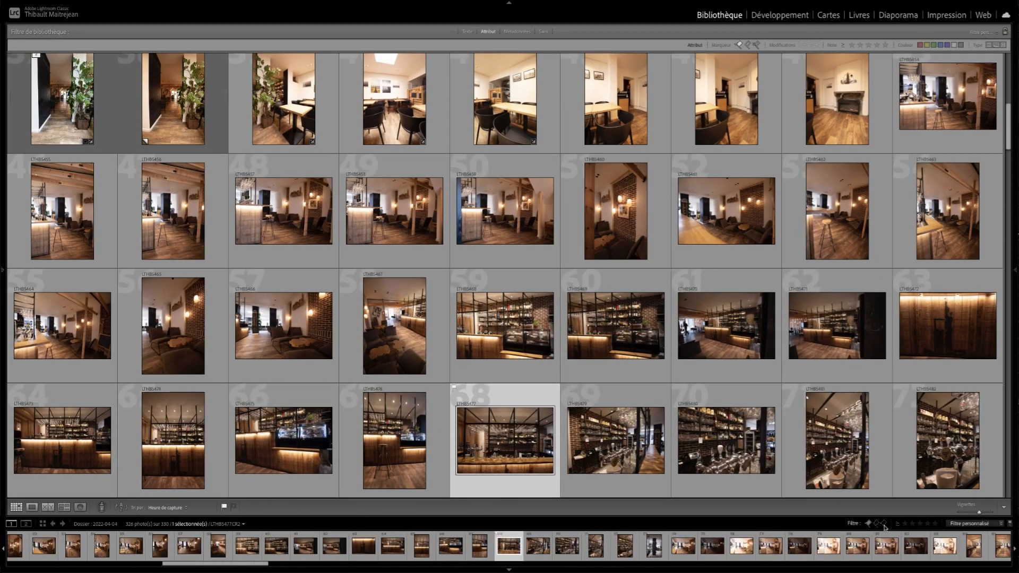
pyautogui.click(884, 525)
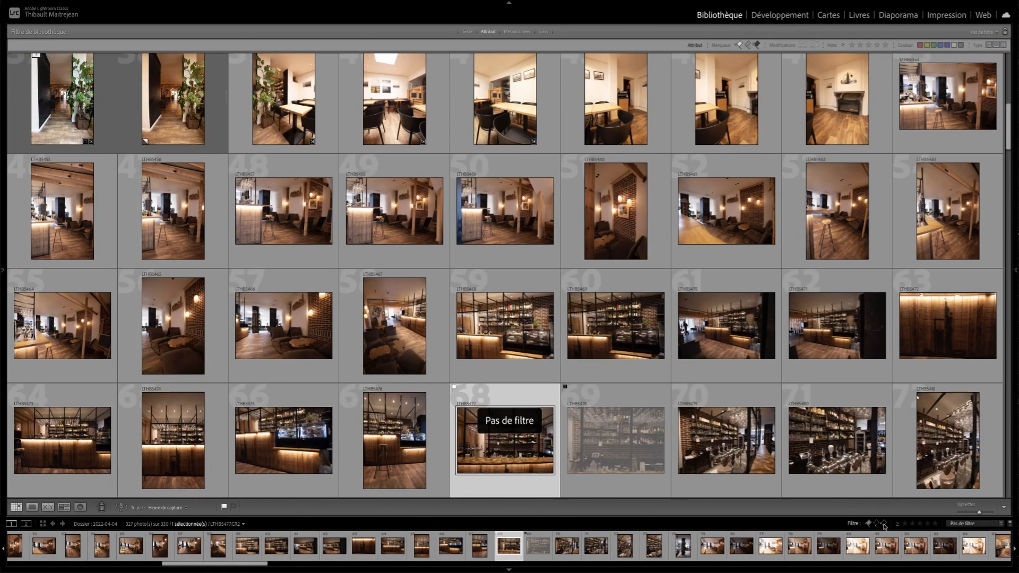
pyautogui.click(869, 524)
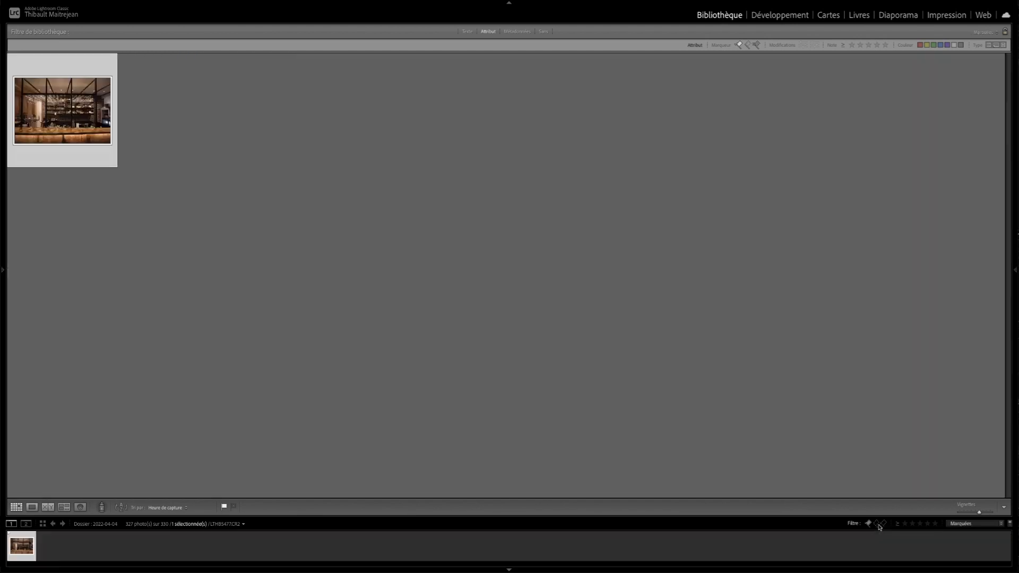
# - Filter the folder by flag to show only the rejected photos, and clear the flag filter
pyautogui.click(869, 524)
pyautogui.click(869, 525)
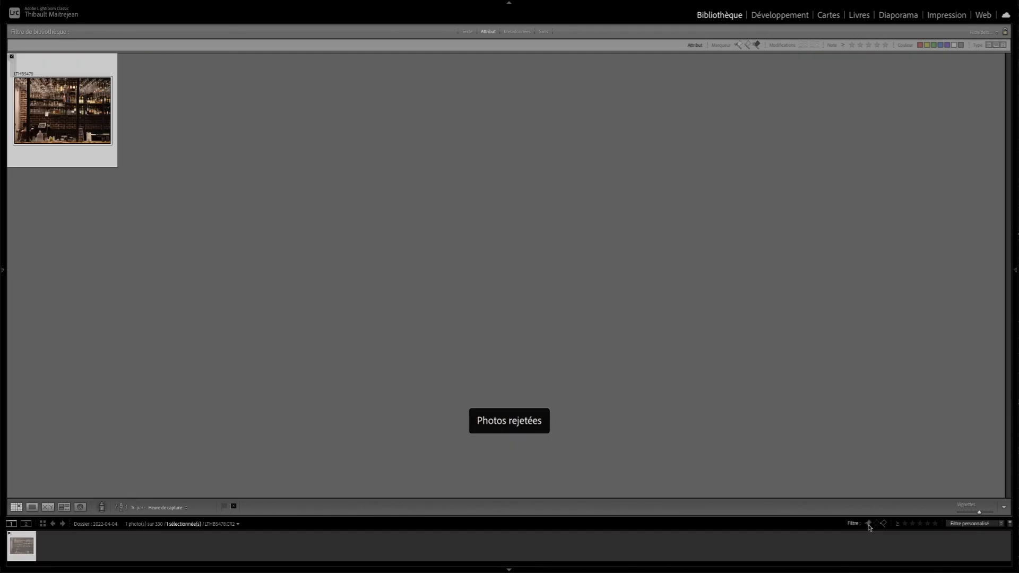
pyautogui.click(869, 525)
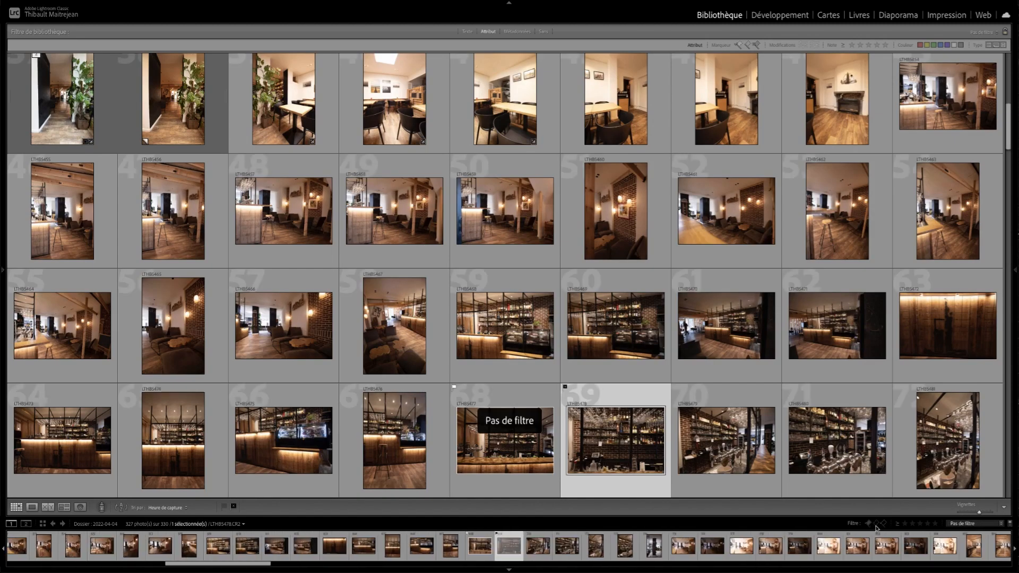
# - Filter the folder to the picked and unflagged photos, and narrow the filter to the unflagged ones only
pyautogui.click(879, 526)
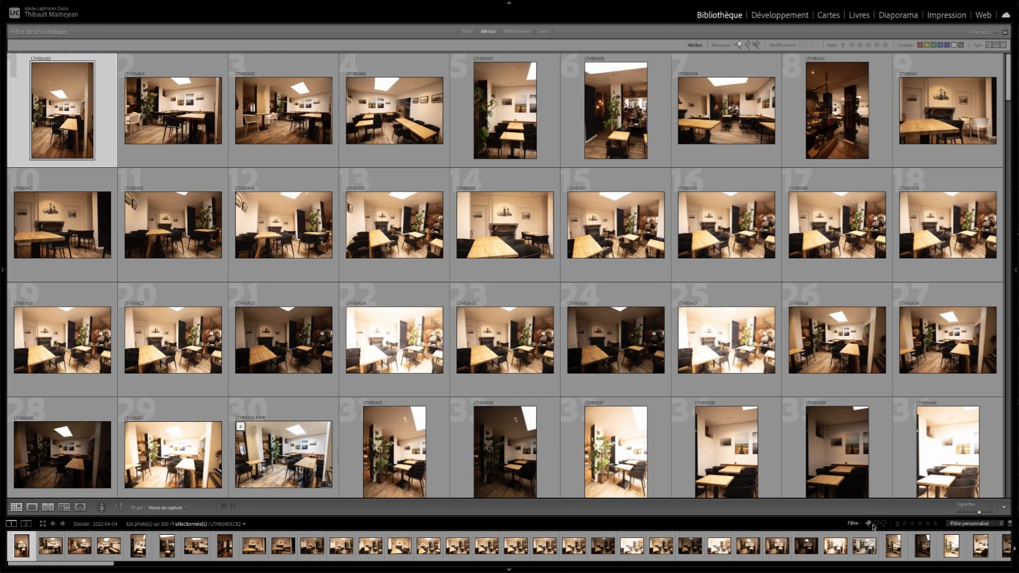
pyautogui.click(871, 524)
pyautogui.click(874, 525)
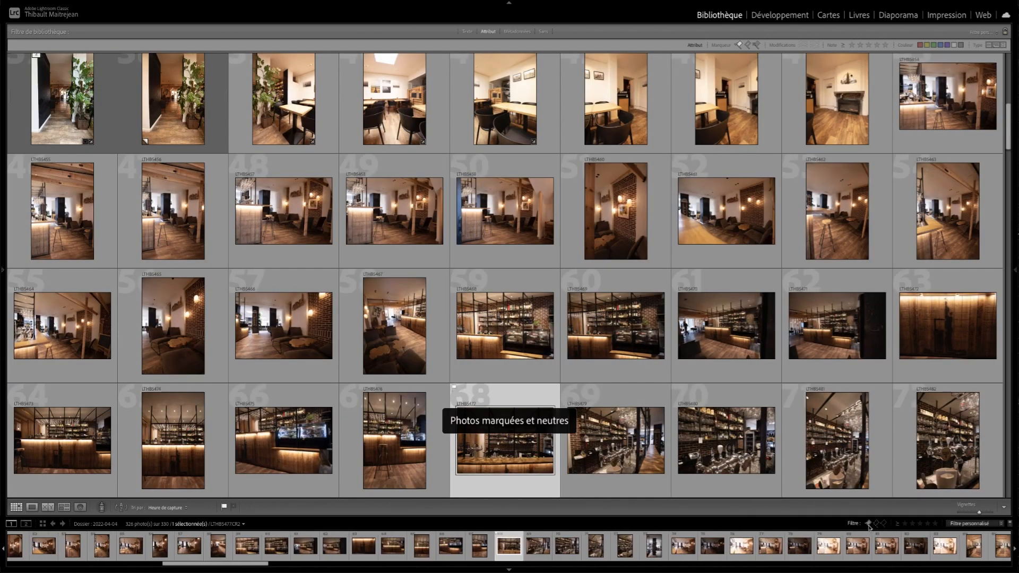
pyautogui.click(870, 525)
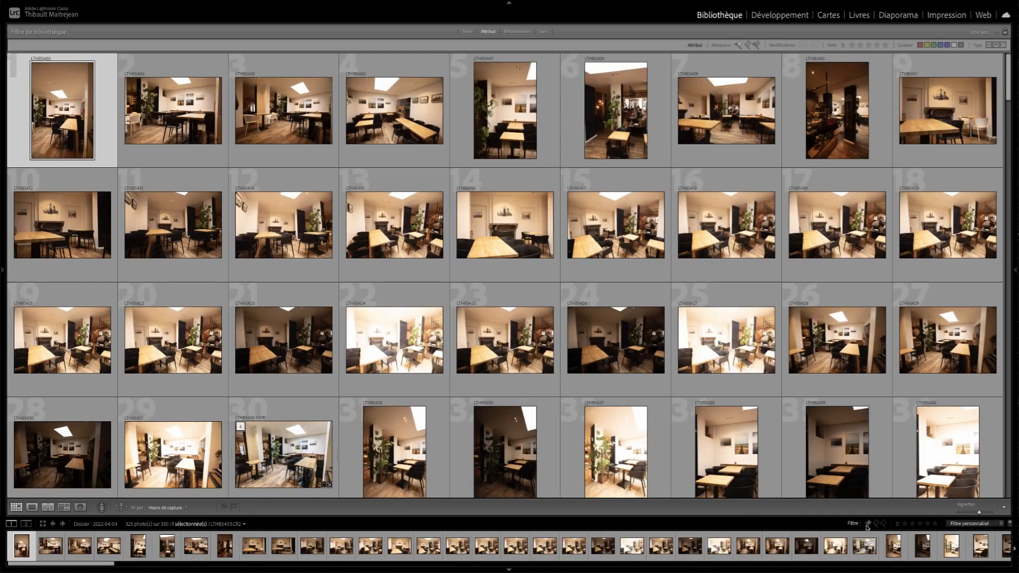
# - Filter the folder to the picked photos only, and turn the filter off to show the whole folder
pyautogui.click(869, 525)
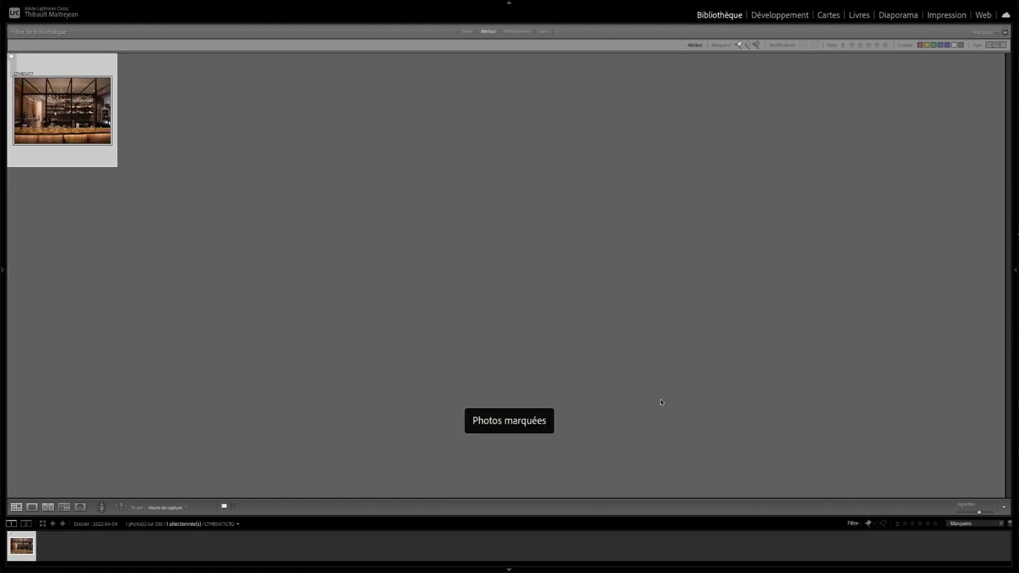
pyautogui.hotkey('ctrl', 'l')
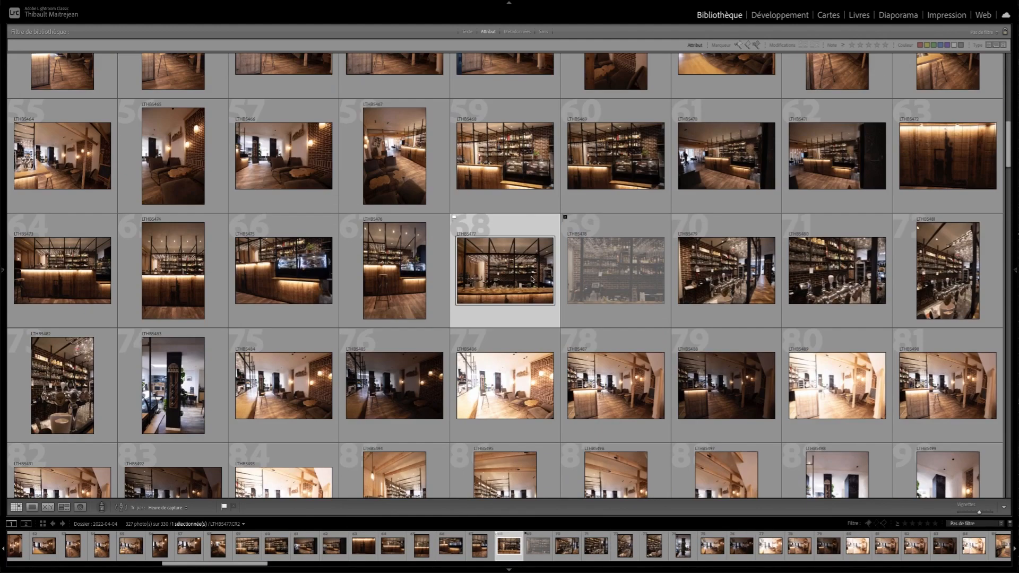
# - Select photo 76, the dark lounge shot, and enlarge the grid thumbnails to seven per row
pyautogui.click(425, 291)
pyautogui.press('Down')
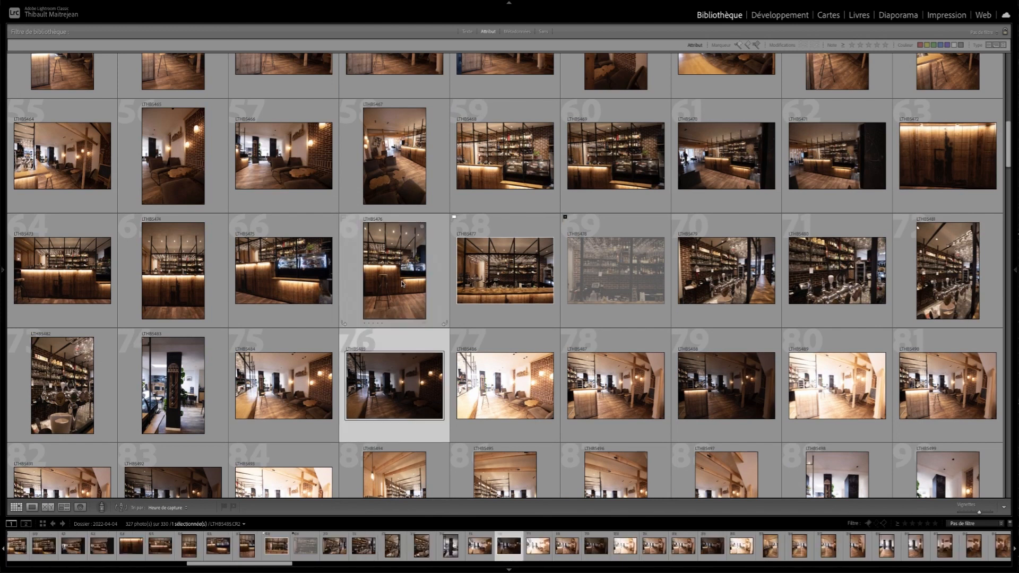
pyautogui.press('=')
pyautogui.press('=')
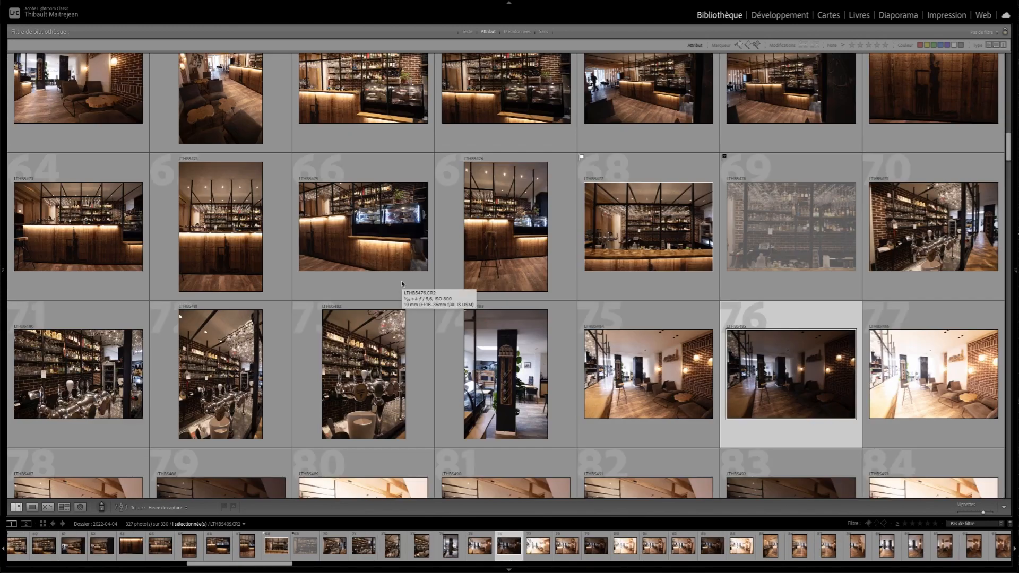
# - Move the selection back and forth along the row of photos 78 to 84, ending on photo 78
pyautogui.scroll(-3, 390, 285)
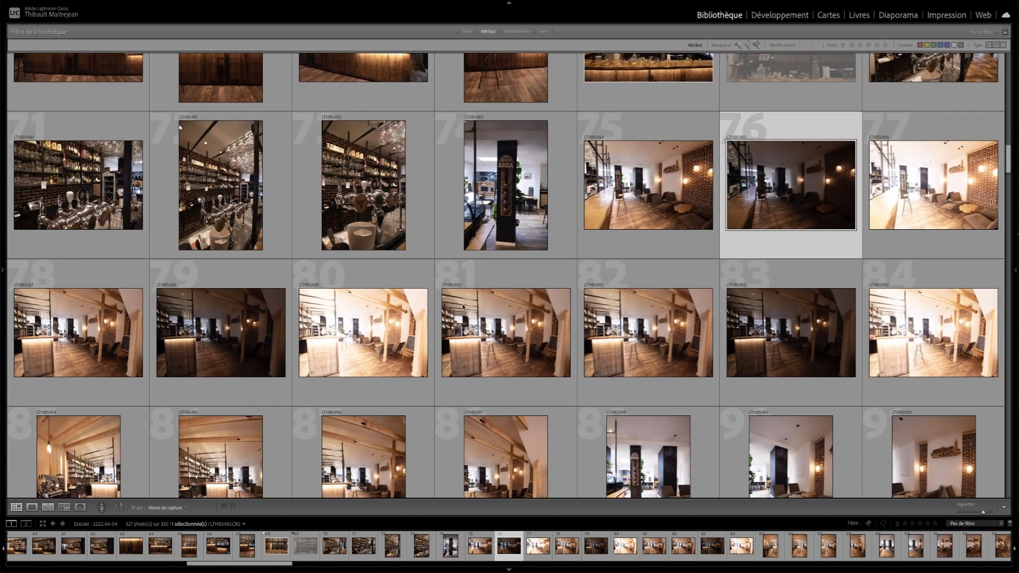
pyautogui.press('Down')
pyautogui.press('Left')
pyautogui.press('Left')
pyautogui.press('Left')
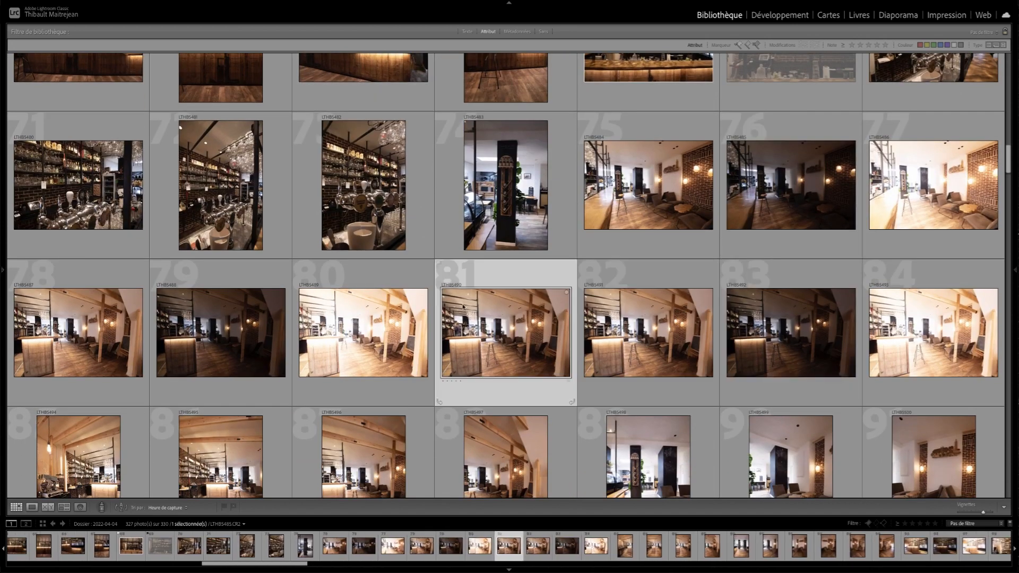
pyautogui.press('Left')
pyautogui.press('Left')
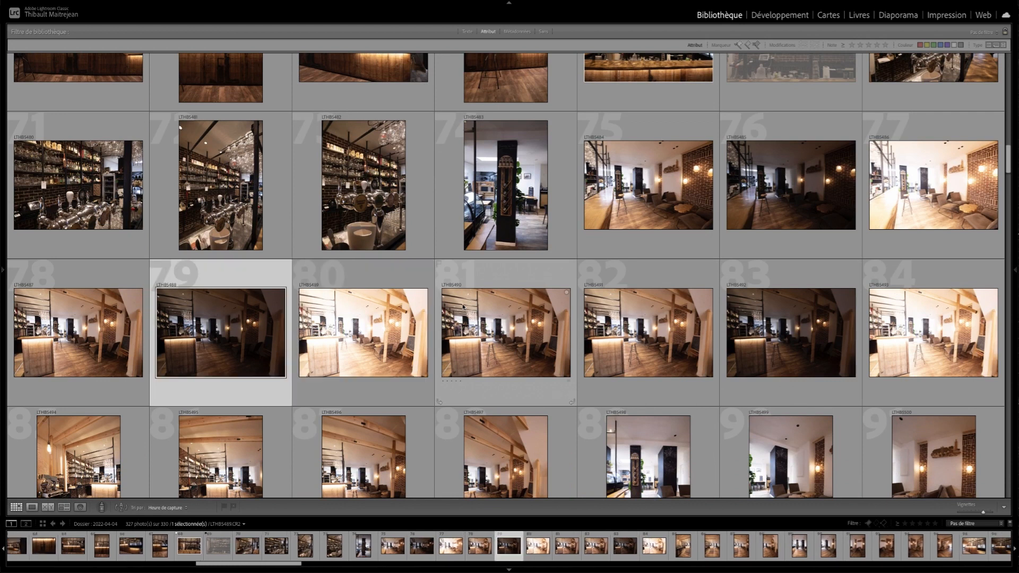
pyautogui.press('Right')
pyautogui.press('Right')
pyautogui.press('Right')
pyautogui.press('Right')
pyautogui.press('Right')
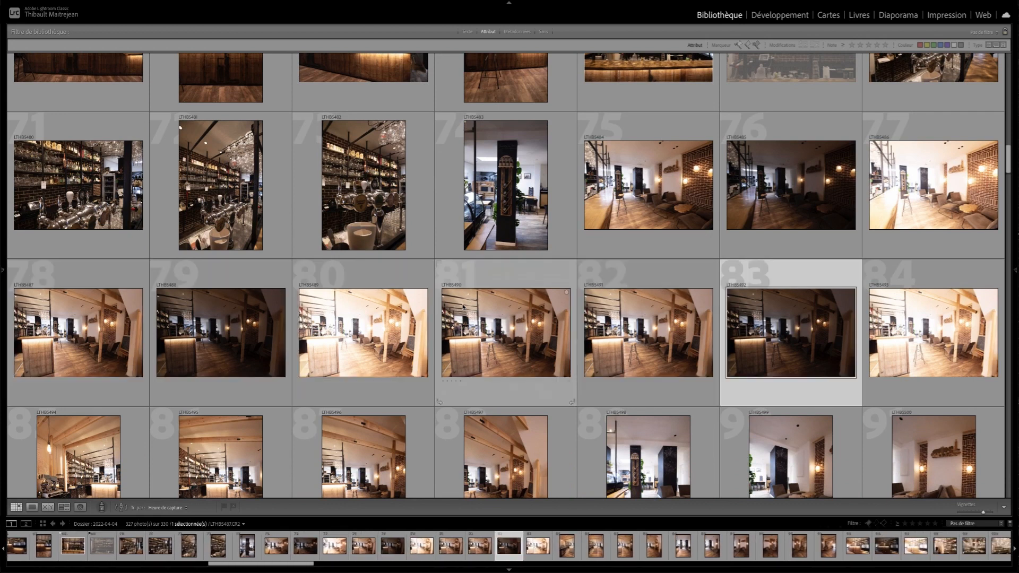
pyautogui.press('Left')
pyautogui.press('Left')
pyautogui.press('Left')
pyautogui.press('Left')
pyautogui.press('Left')
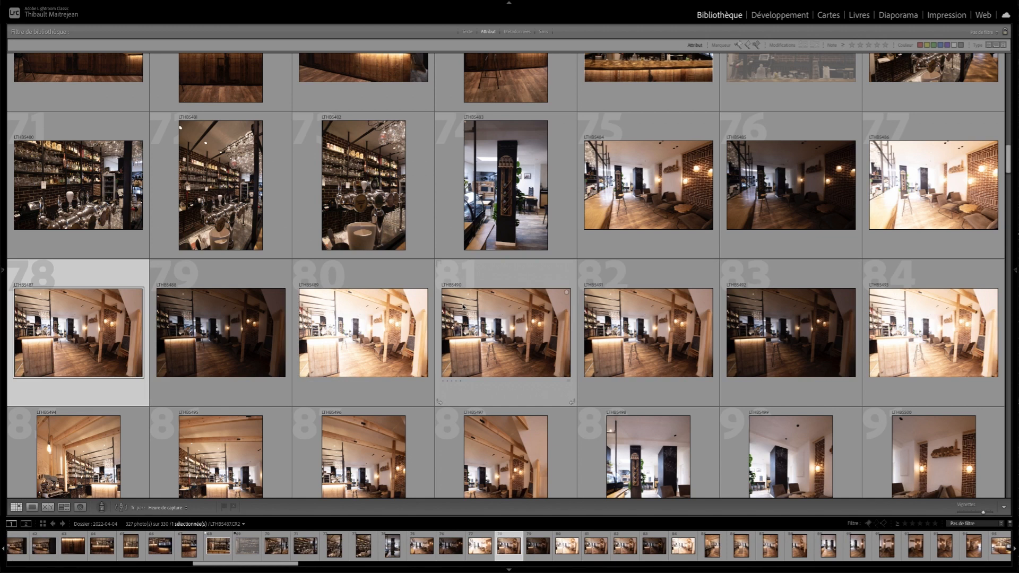
# - Flag photo 79 as rejected and photo 80 as picked, and return the selection to photo 79
pyautogui.press('Right')
pyautogui.press('x')
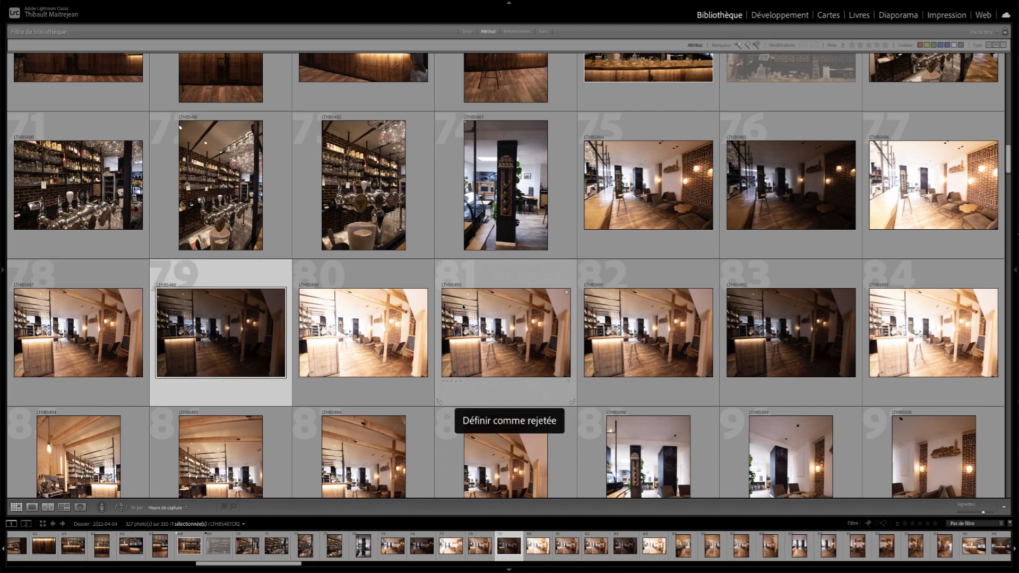
pyautogui.press('p')
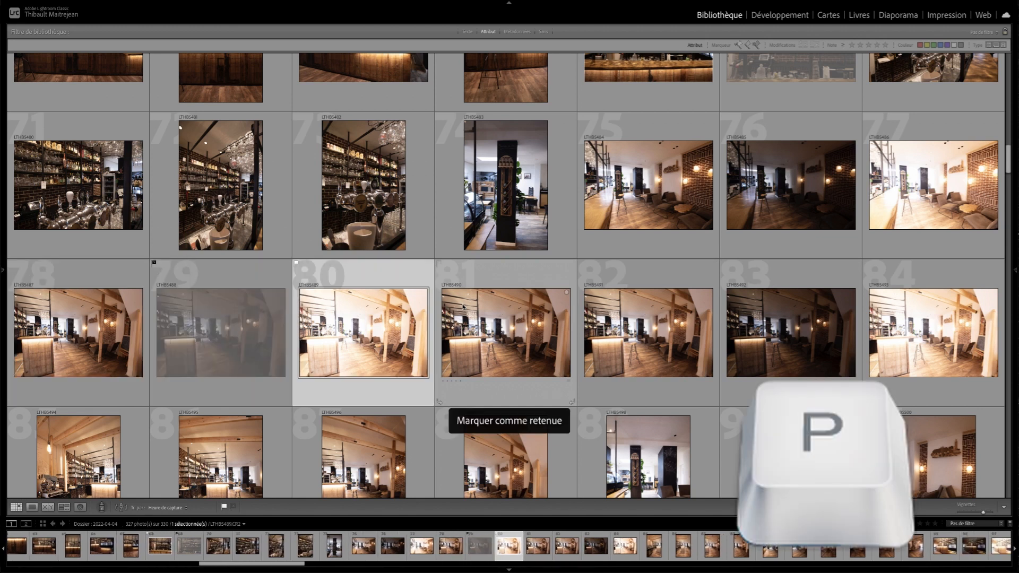
pyautogui.press('Right')
pyautogui.press('Left')
pyautogui.press('Left')
pyautogui.press('Left')
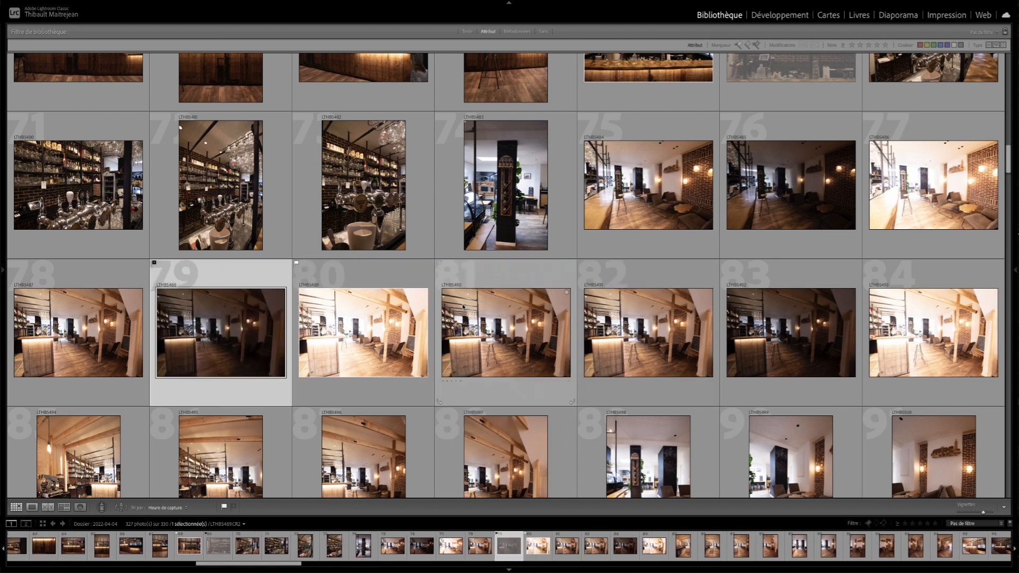
pyautogui.press('Right')
pyautogui.press('Left')
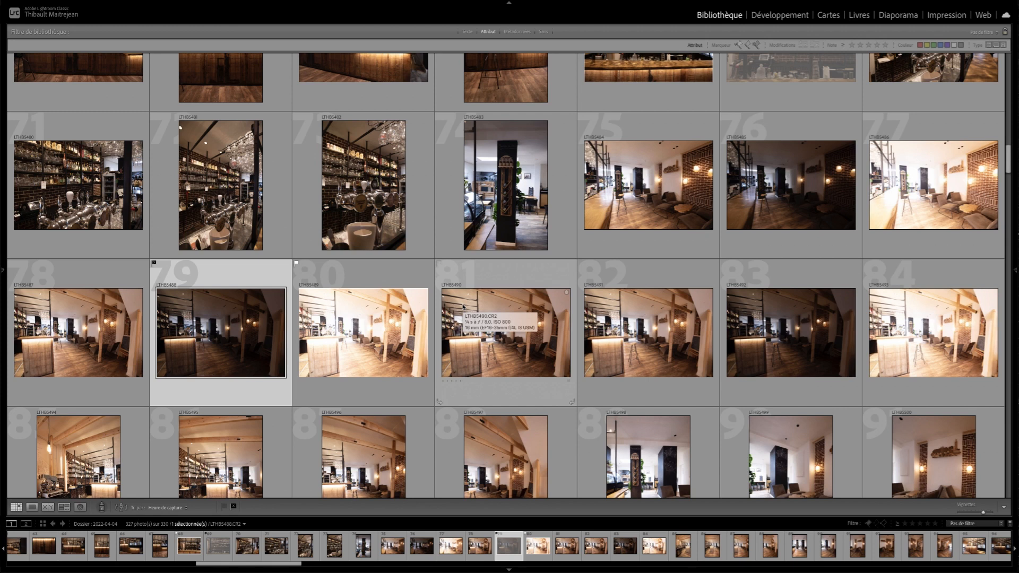
# - In the row of photos 85 to 91, flag photo 88 as rejected and photo 89 as picked
pyautogui.scroll(-1, 463, 306)
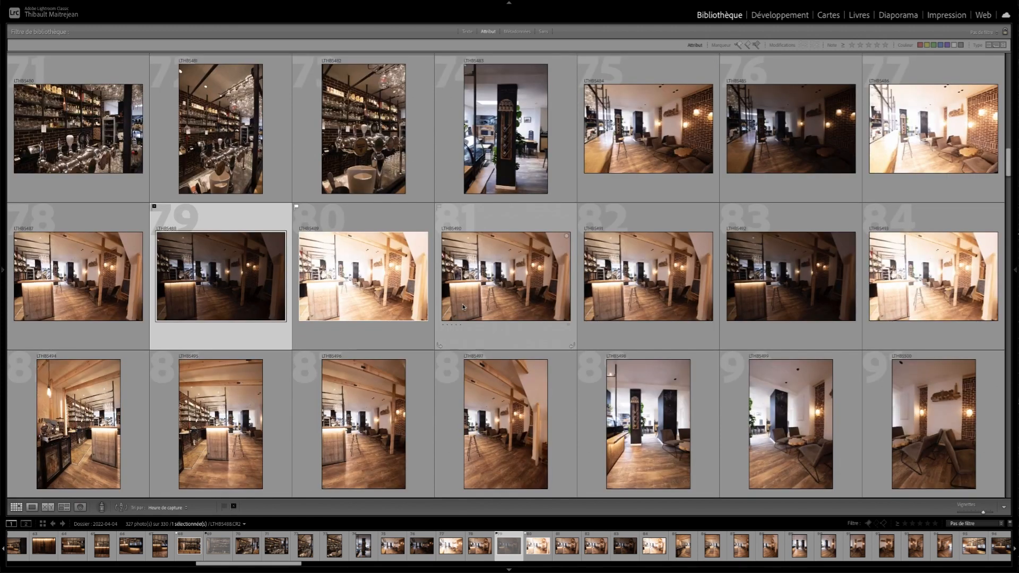
pyautogui.press('Right')
pyautogui.press('Left')
pyautogui.press('Down')
pyautogui.press('Right')
pyautogui.press('Right')
pyautogui.press('x')
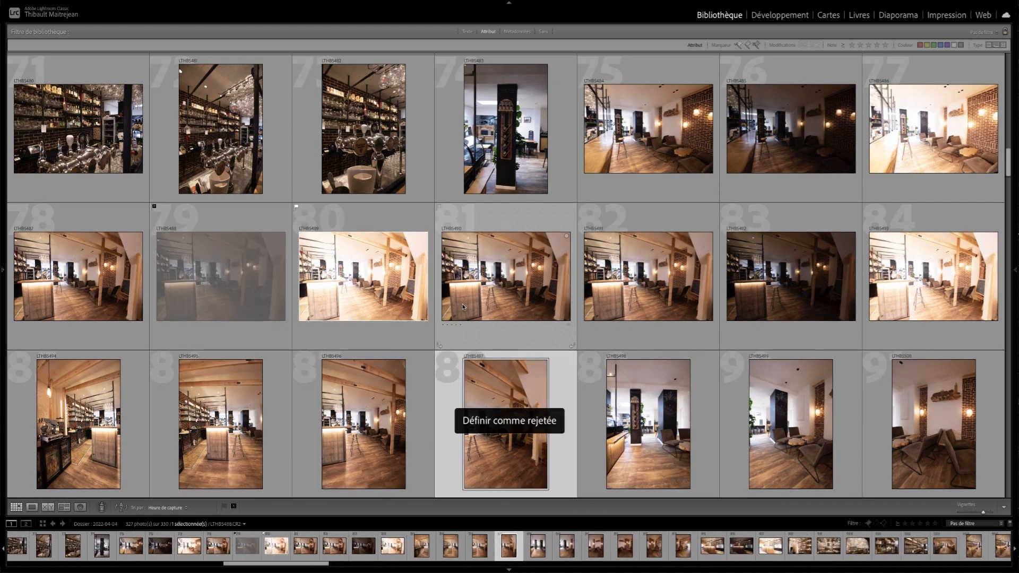
pyautogui.press('Right')
pyautogui.press('p')
# - Flag photos 95 and 100 as rejected
pyautogui.press('Down')
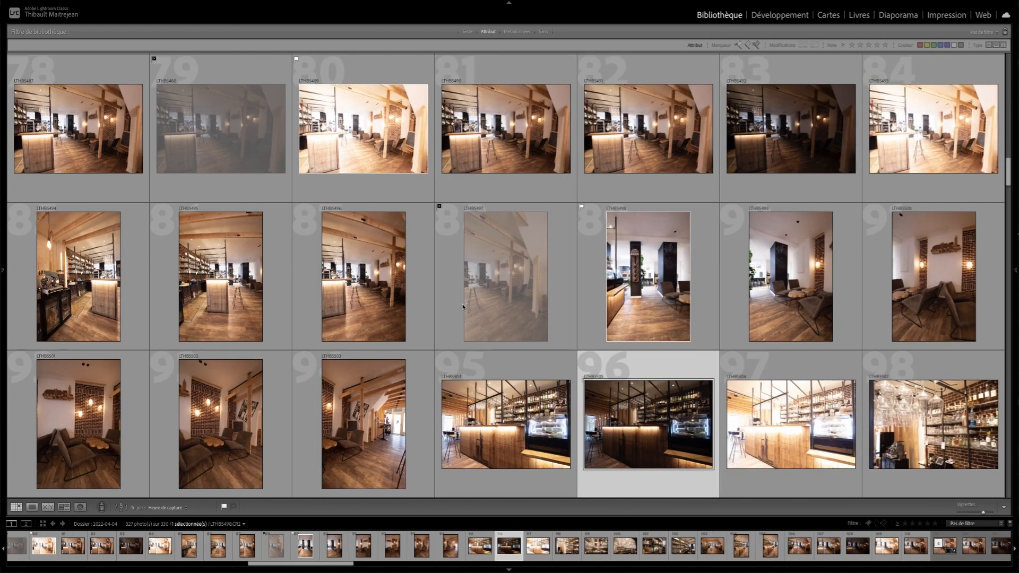
pyautogui.press('Left')
pyautogui.press('x')
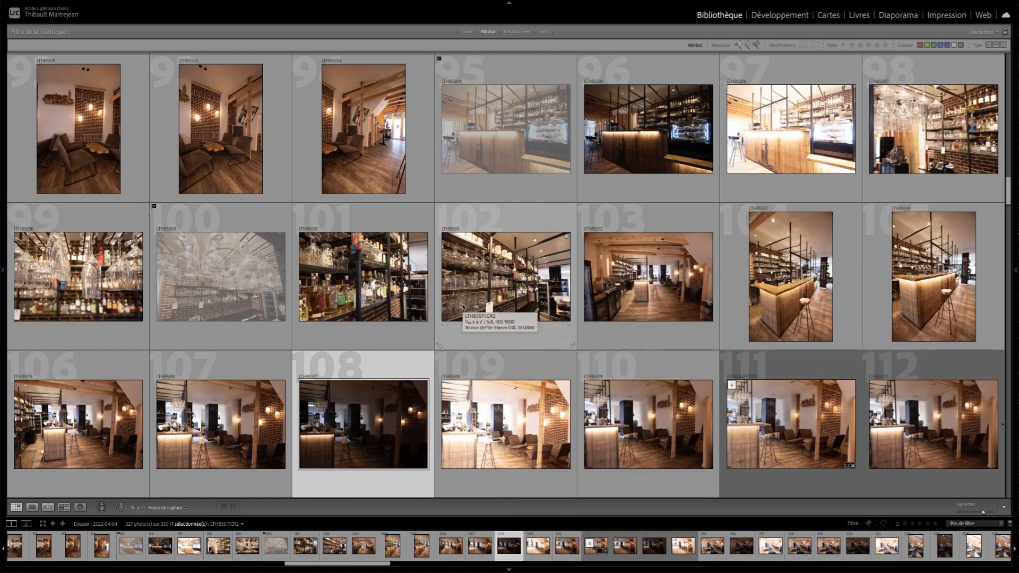
# - Start deleting all the rejected photos, cancel the deletion and show the whole folder again
pyautogui.press('super+BackSpace')
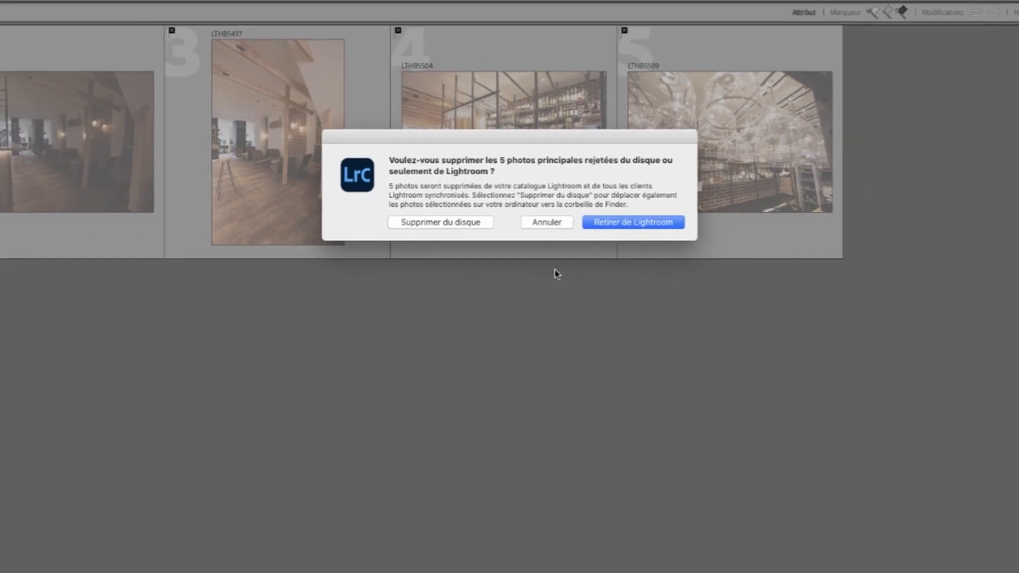
pyautogui.click(537, 200)
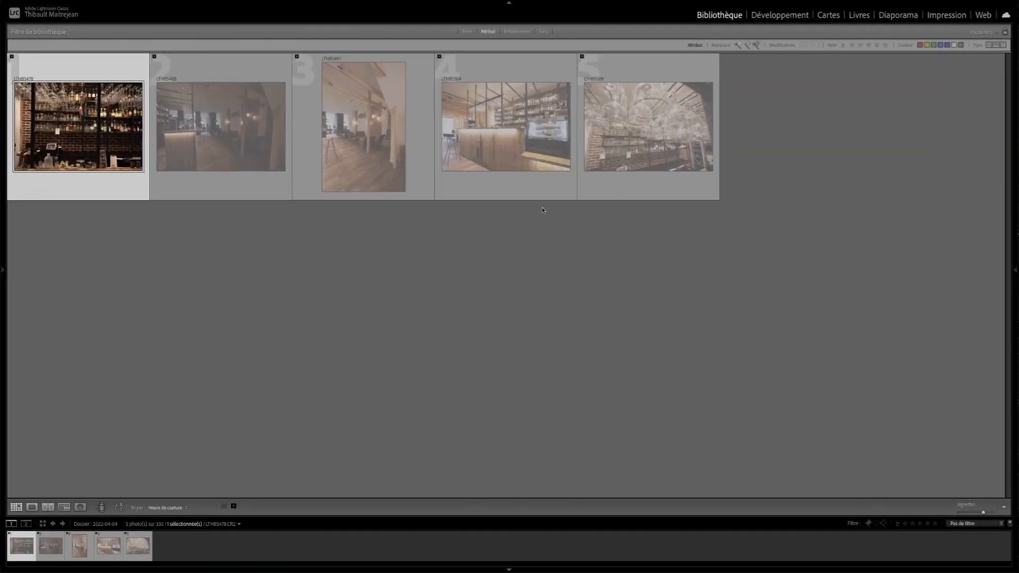
pyautogui.press('super+l')
# - Flag photo 122, the upright blackboard shot, as rejected, change it to picked, and remove its flag
pyautogui.scroll(-5, 515, 349)
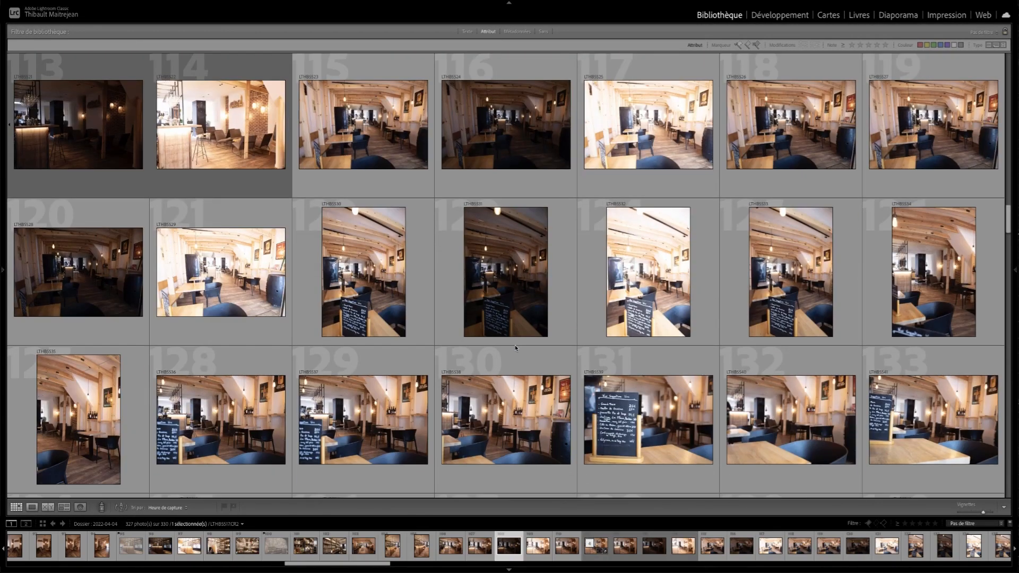
pyautogui.scroll(1, 515, 348)
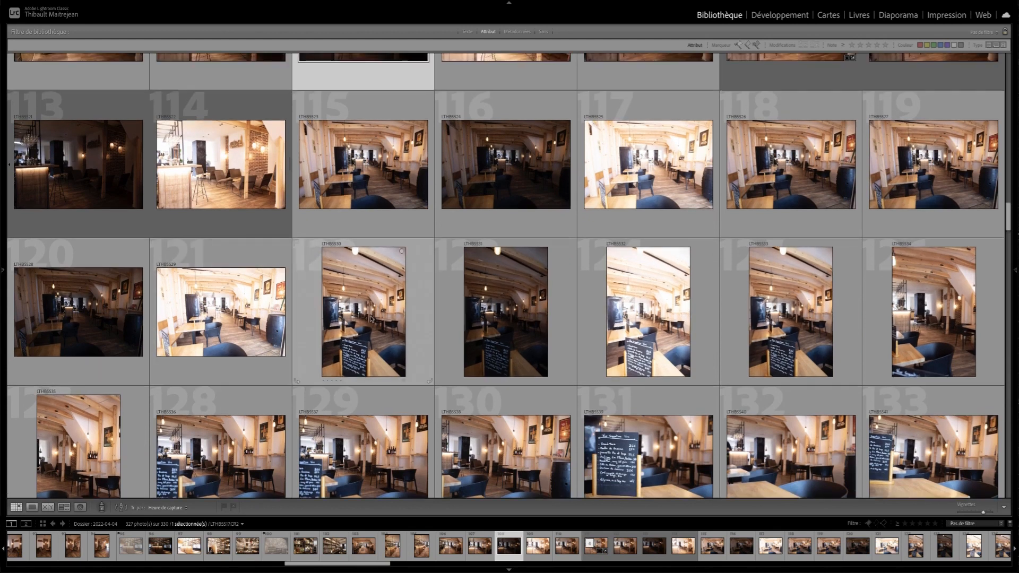
pyautogui.hotkey('shift', 'x')
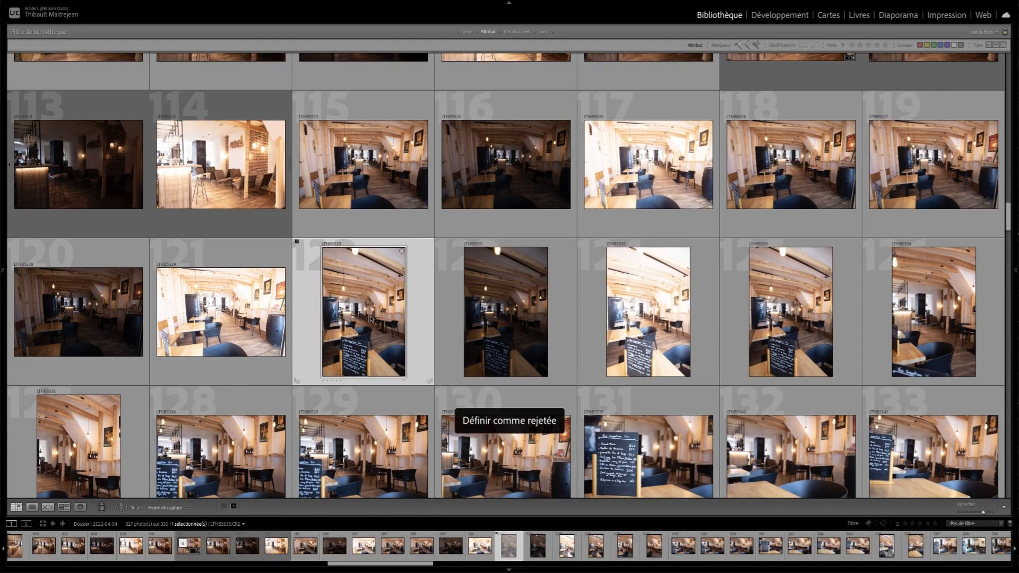
pyautogui.click(370, 319)
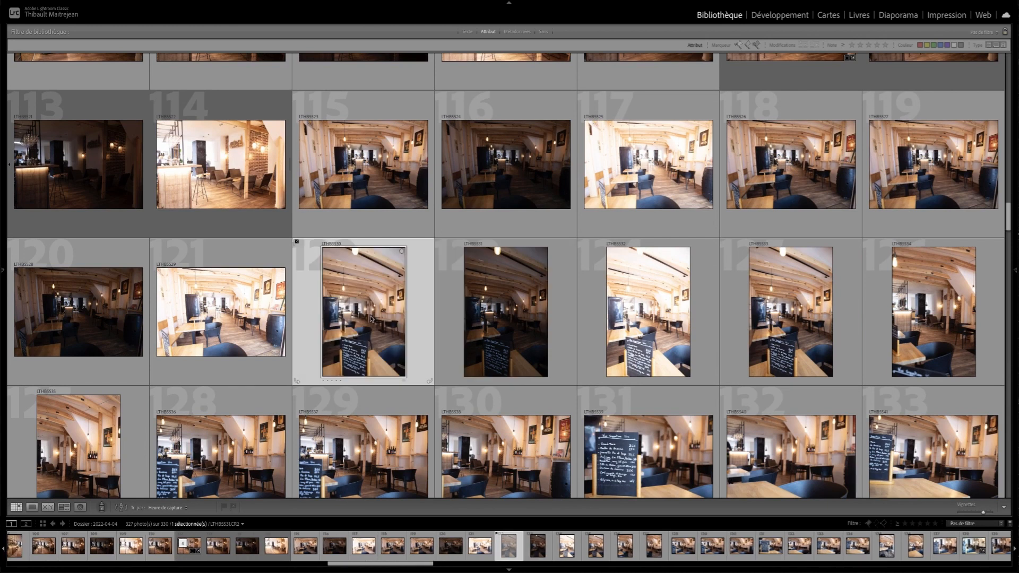
pyautogui.press('p')
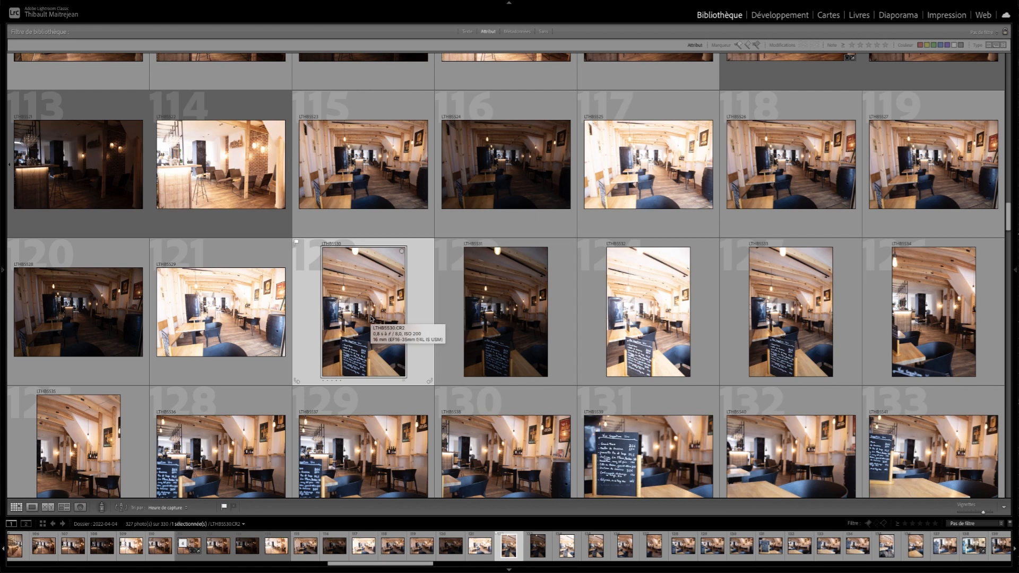
pyautogui.press('u')
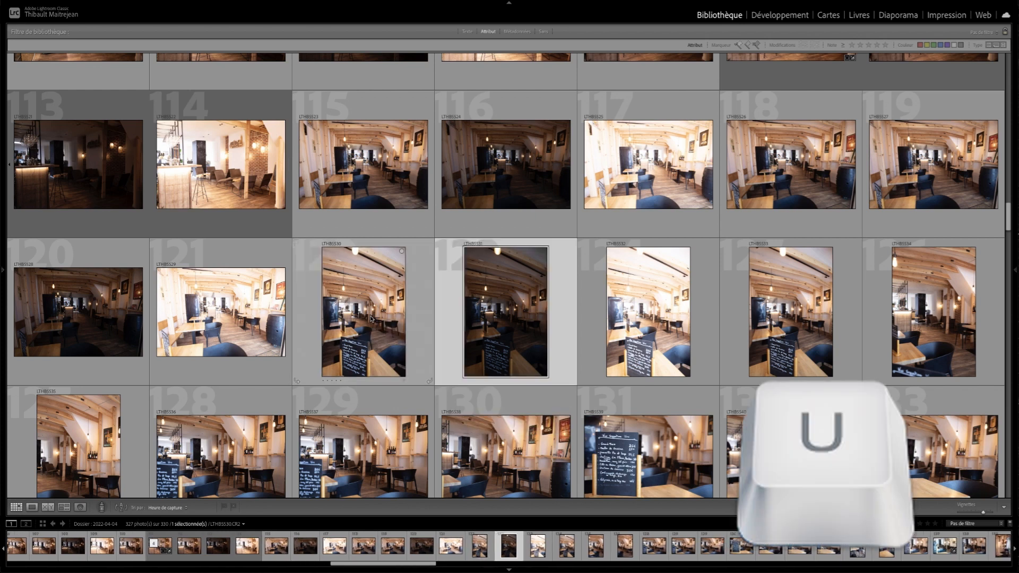
# - Flag photo 123 as picked and remove its flag again
pyautogui.press('p')
pyautogui.press('Right')
pyautogui.press('Left')
pyautogui.press('u')
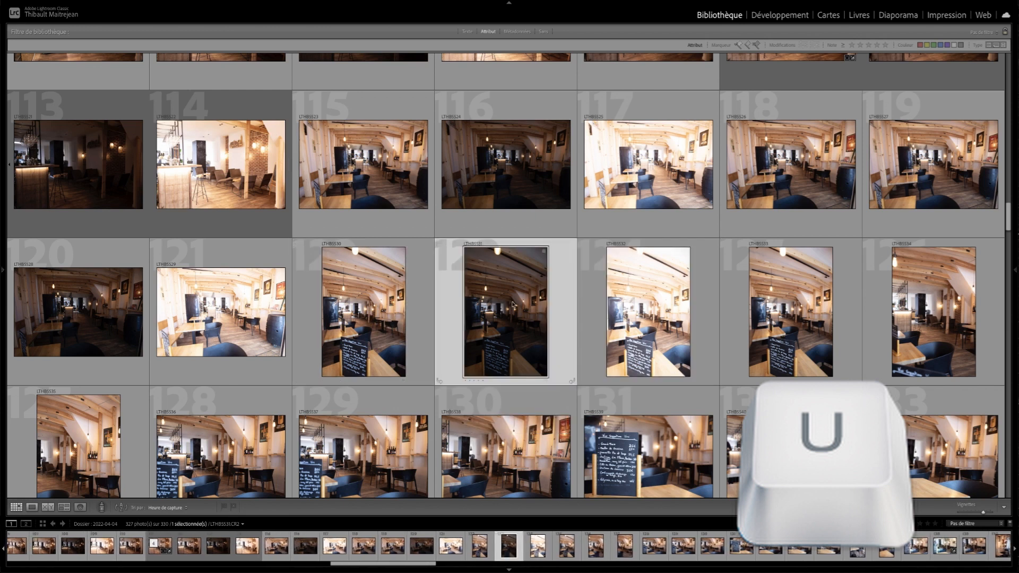
# - Go back to the earlier photos of the folder and select photo 52, the lounge with the wooden counter
pyautogui.scroll(-1, 513, 305)
pyautogui.scroll(-5, 512, 305)
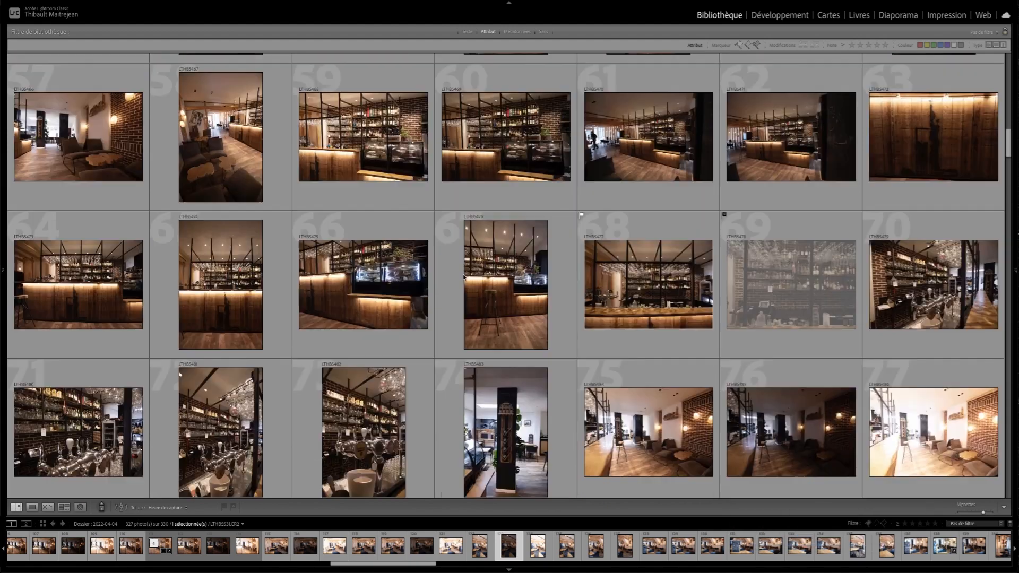
pyautogui.scroll(10, 464, 276)
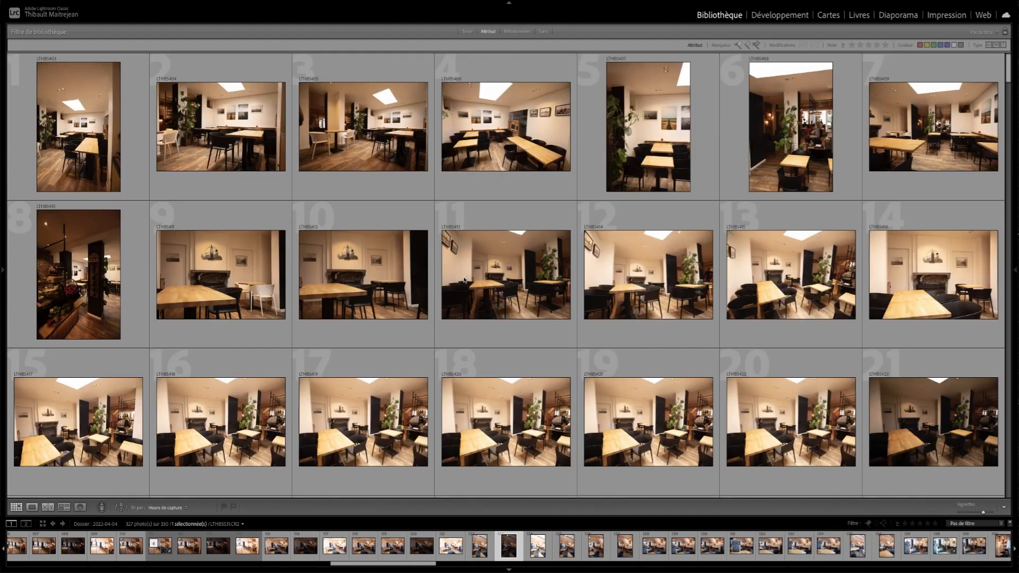
pyautogui.scroll(-6, 466, 280)
pyautogui.scroll(-4, 467, 303)
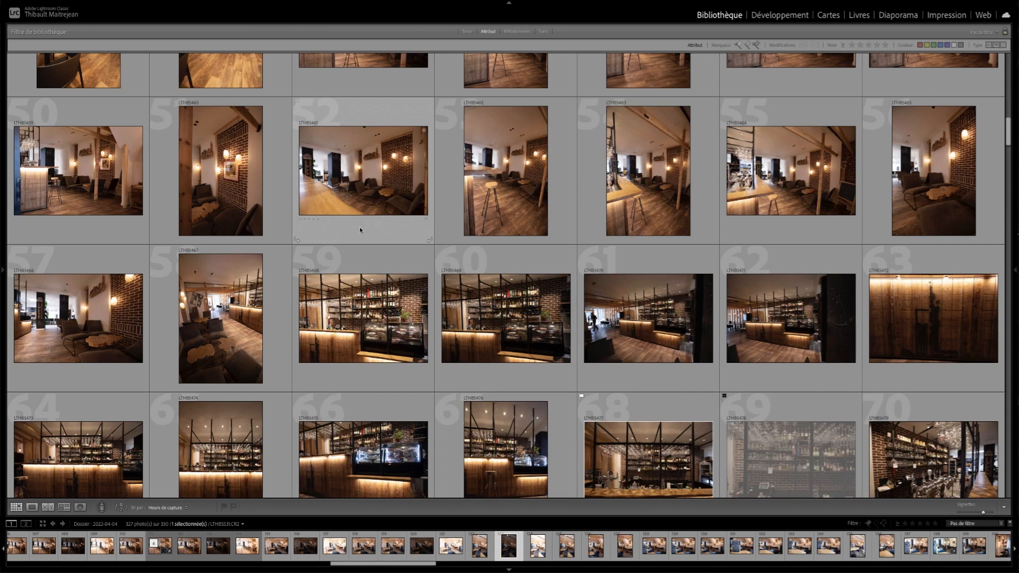
pyautogui.click(370, 206)
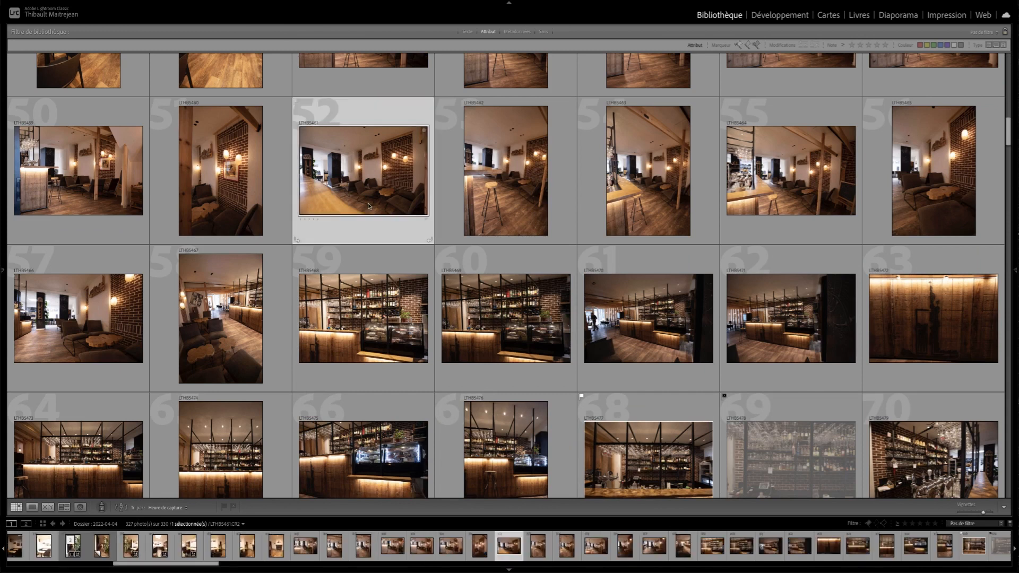
# - Flag photo 52 as picked, photo 53 as rejected and photo 54 as picked, and move on through the following photos
pyautogui.press('p')
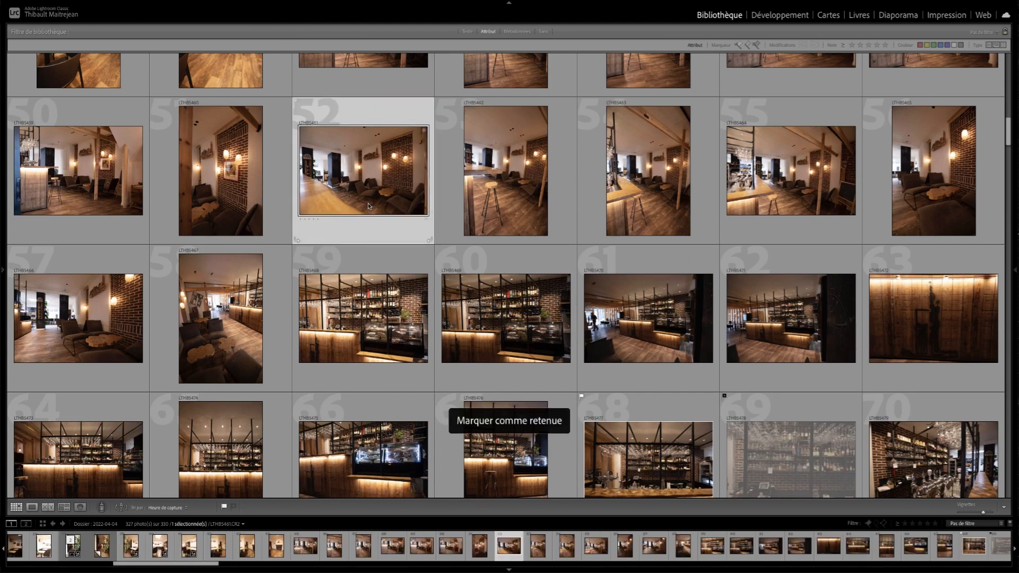
pyautogui.press('Right')
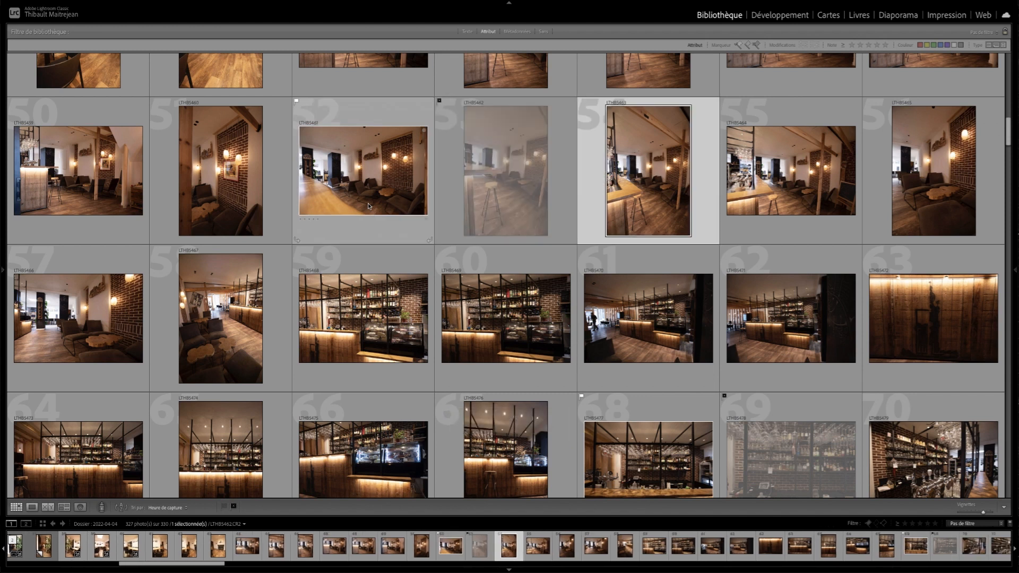
pyautogui.press('p')
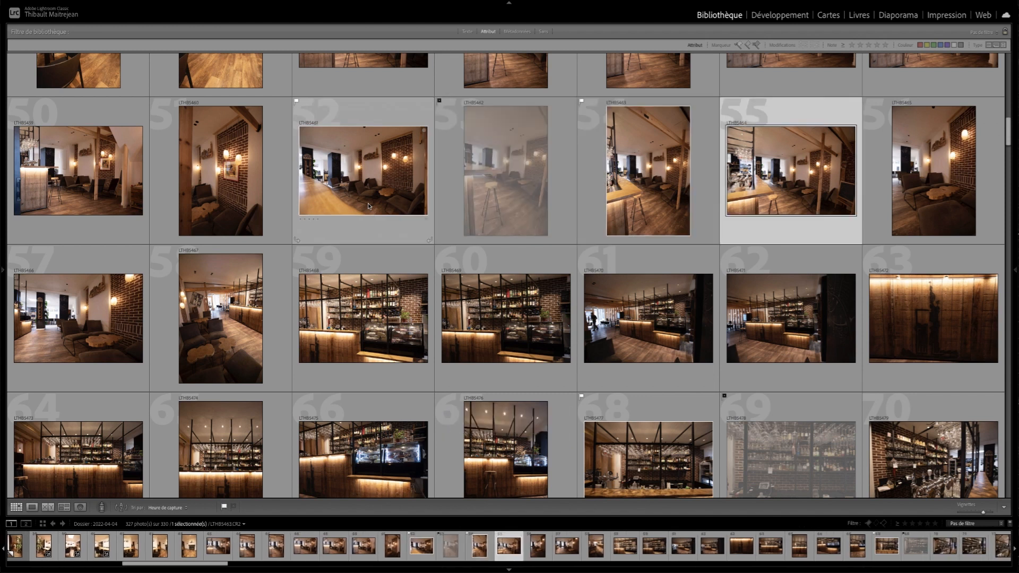
pyautogui.press('Right')
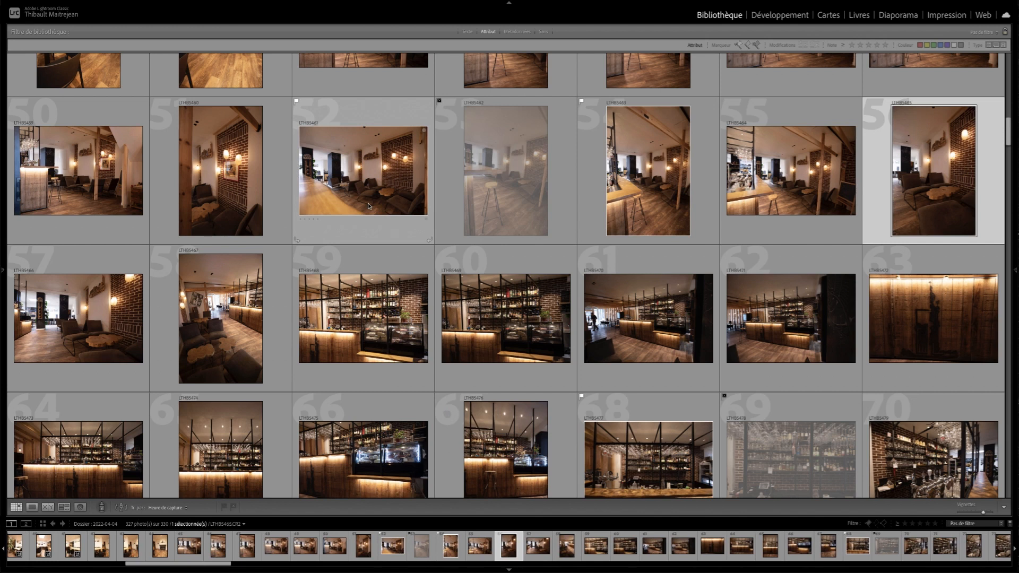
# - Flag photo 58, the upright view of the armchairs and bar, as rejected and move on to photo 62
pyautogui.press('Left')
pyautogui.press('Left')
pyautogui.press('Right')
pyautogui.press('Right')
pyautogui.press('Right')
pyautogui.press('Right')
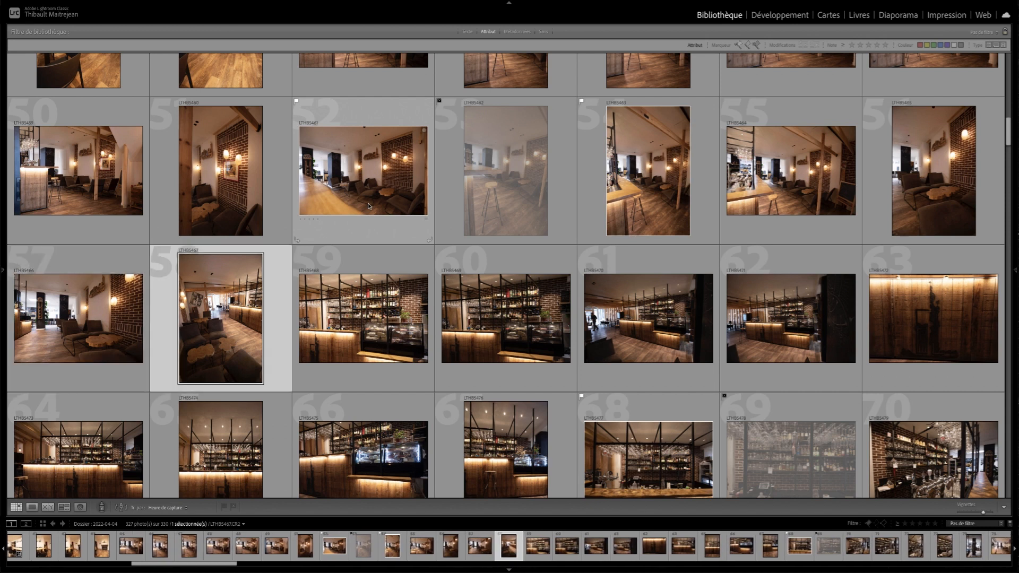
pyautogui.press('shift')
pyautogui.press('x')
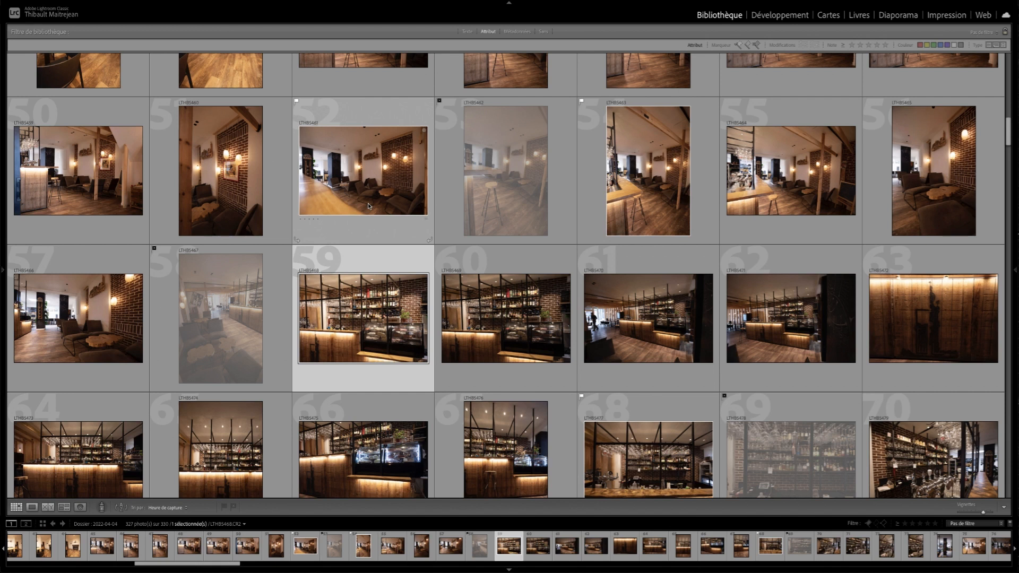
pyautogui.press('Right')
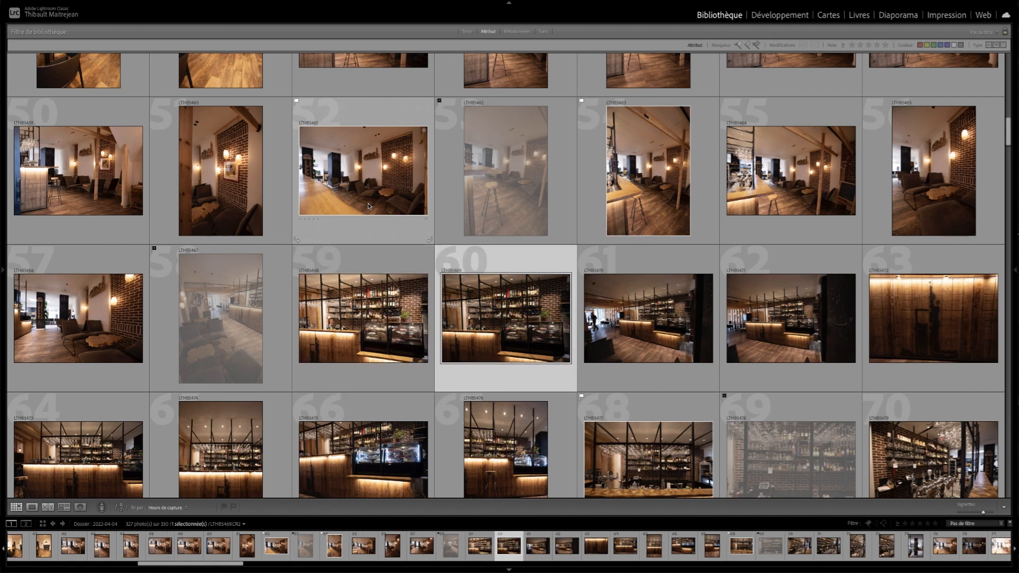
pyautogui.press('Right')
pyautogui.press('Right')
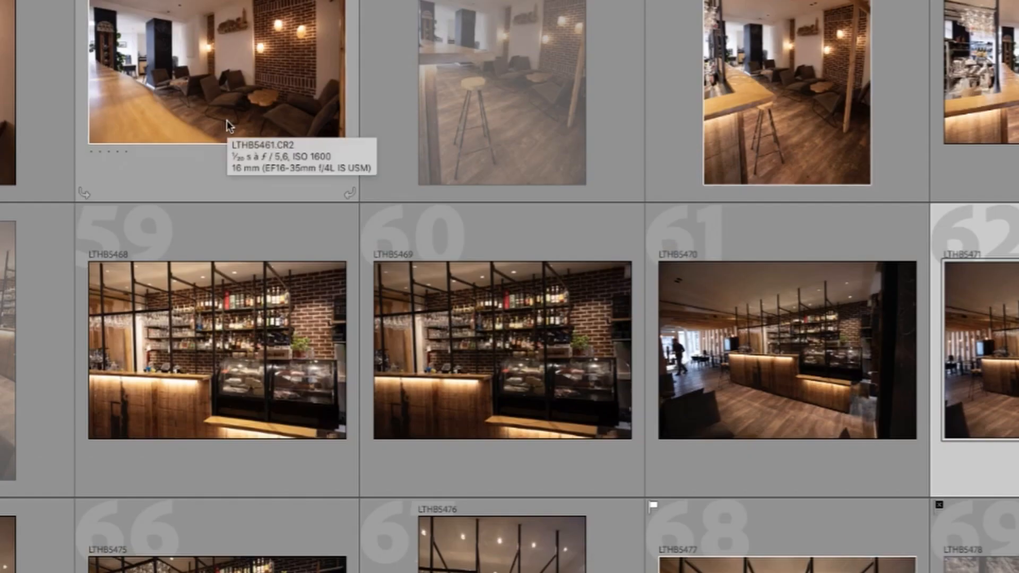
# - Rate photo 122, the upright blackboard shot, with one star and raise its rating to five stars
pyautogui.scroll(-6, 227, 120)
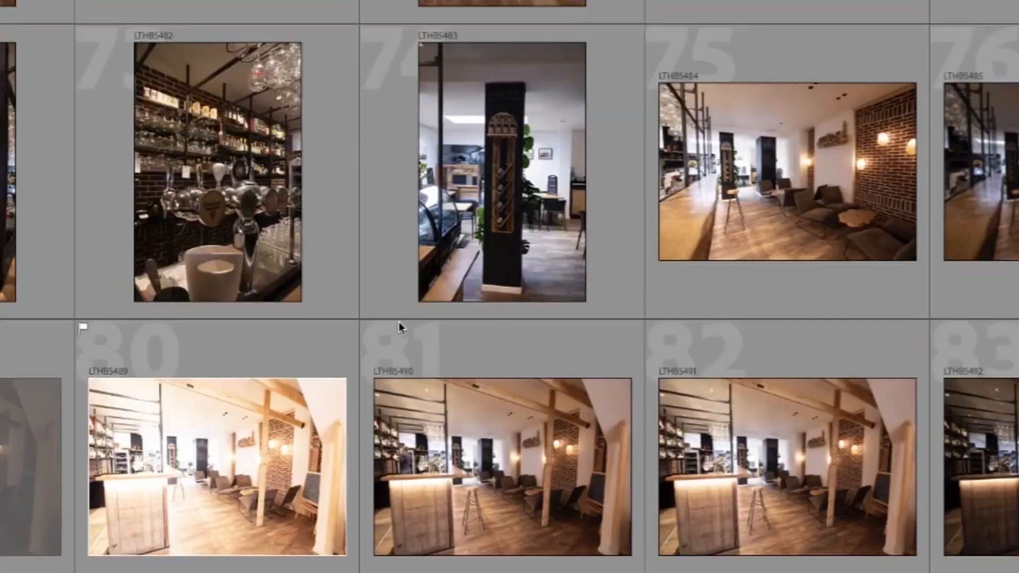
pyautogui.scroll(-15, 399, 326)
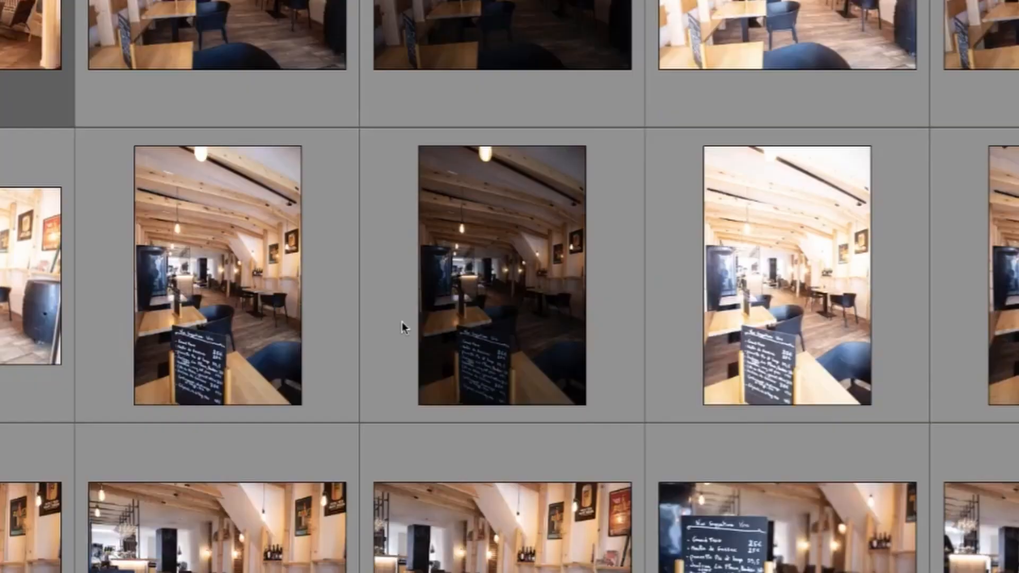
pyautogui.scroll(-1, 402, 325)
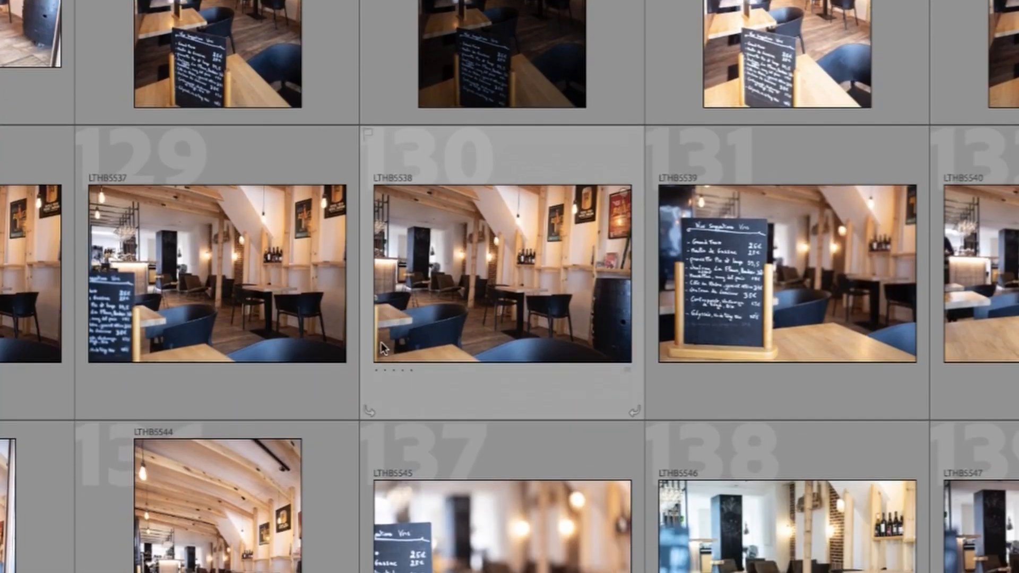
pyautogui.scroll(2, 385, 344)
pyautogui.click(175, 190)
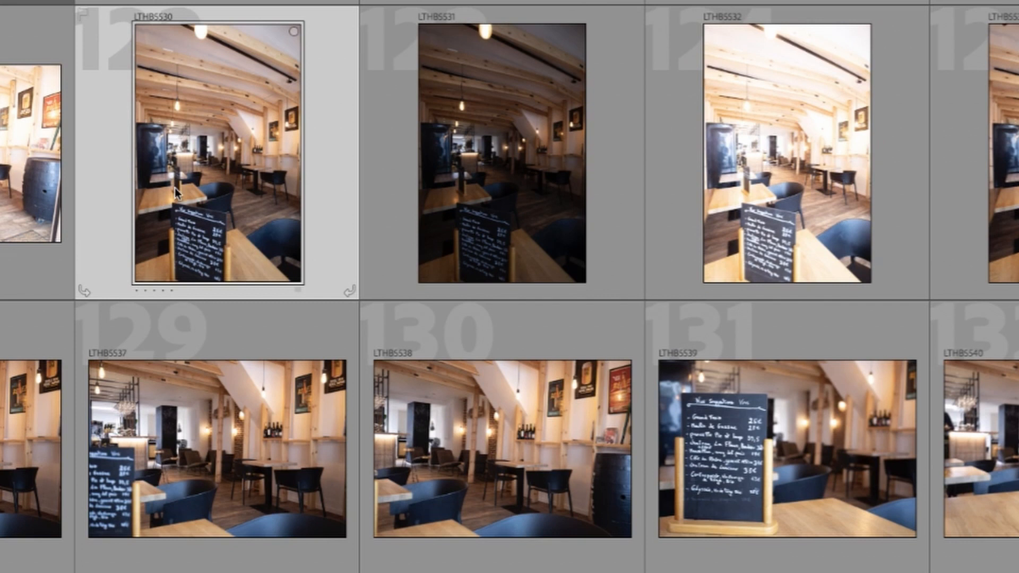
pyautogui.press('1')
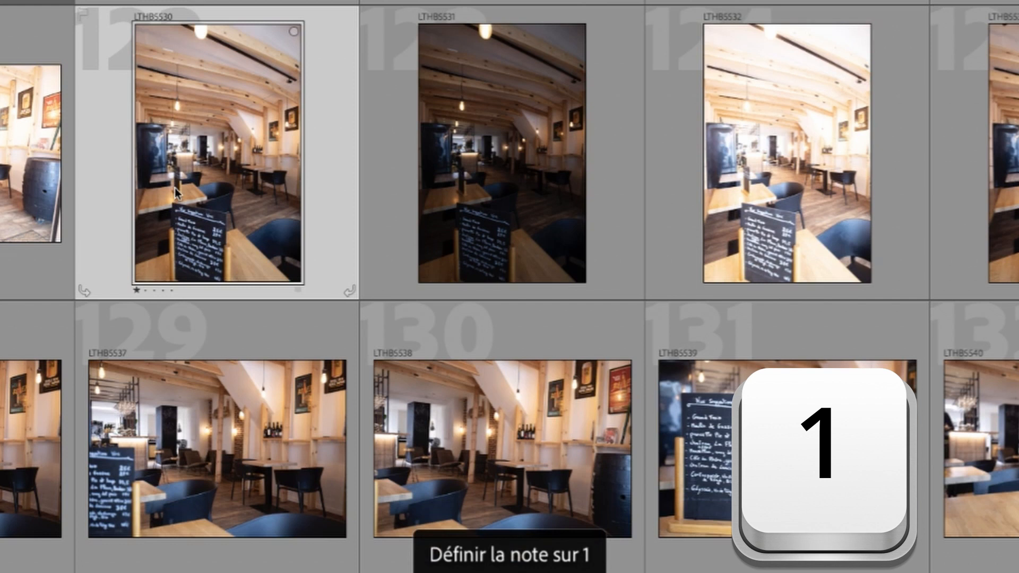
pyautogui.press('5')
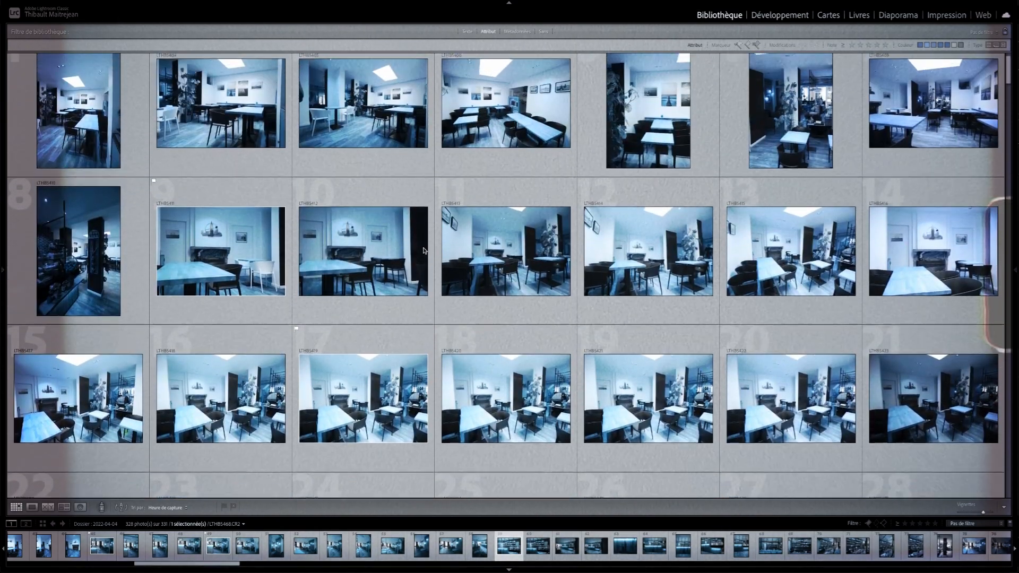
pyautogui.scroll(-5, 406, 243)
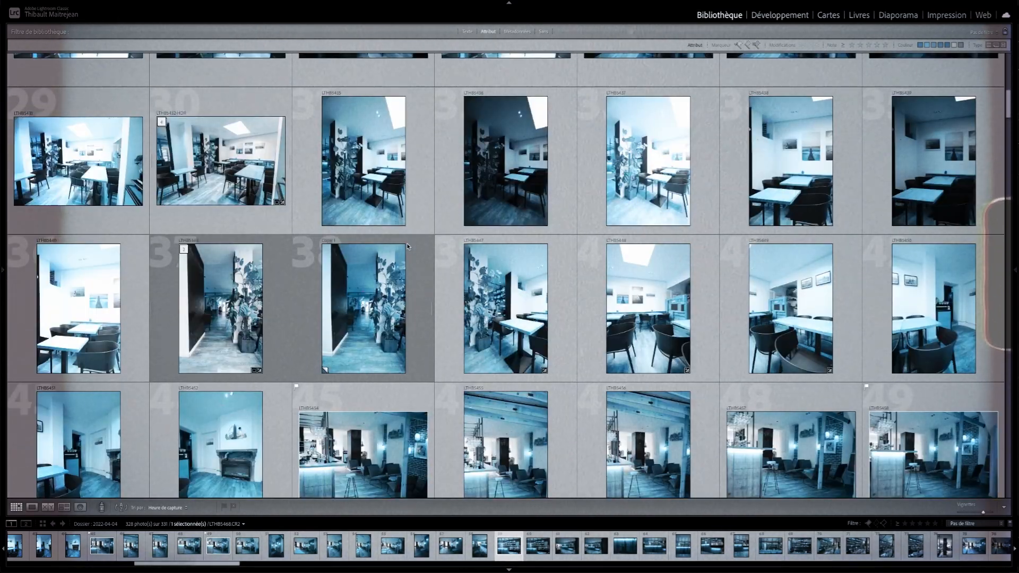
pyautogui.scroll(-5, 438, 246)
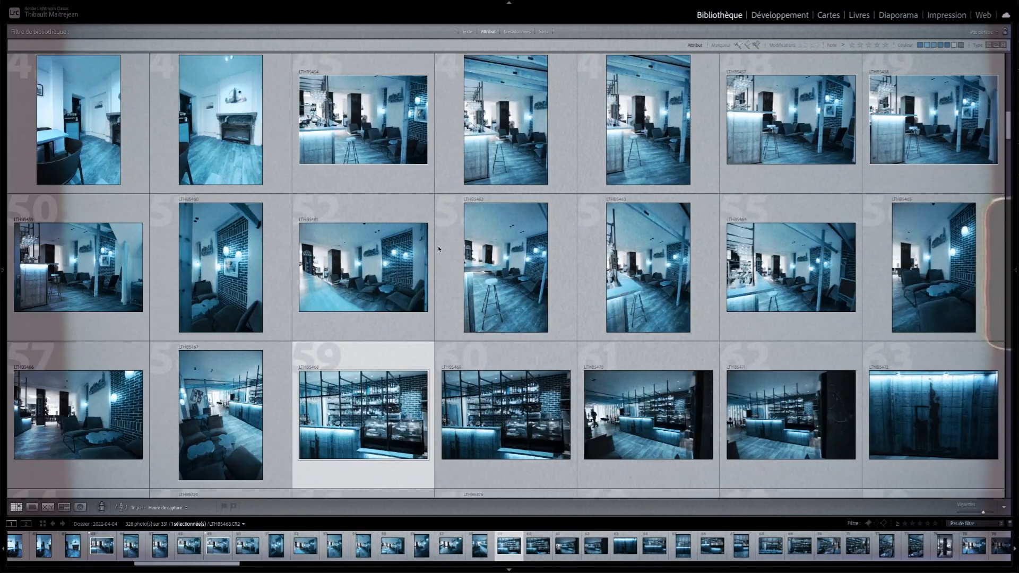
pyautogui.scroll(-3, 438, 249)
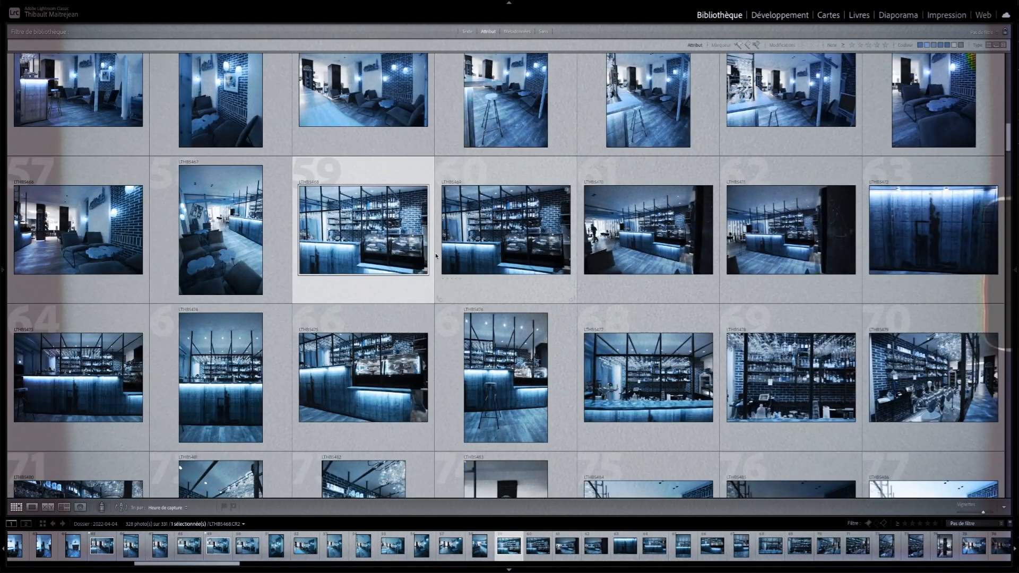
pyautogui.scroll(-3, 436, 256)
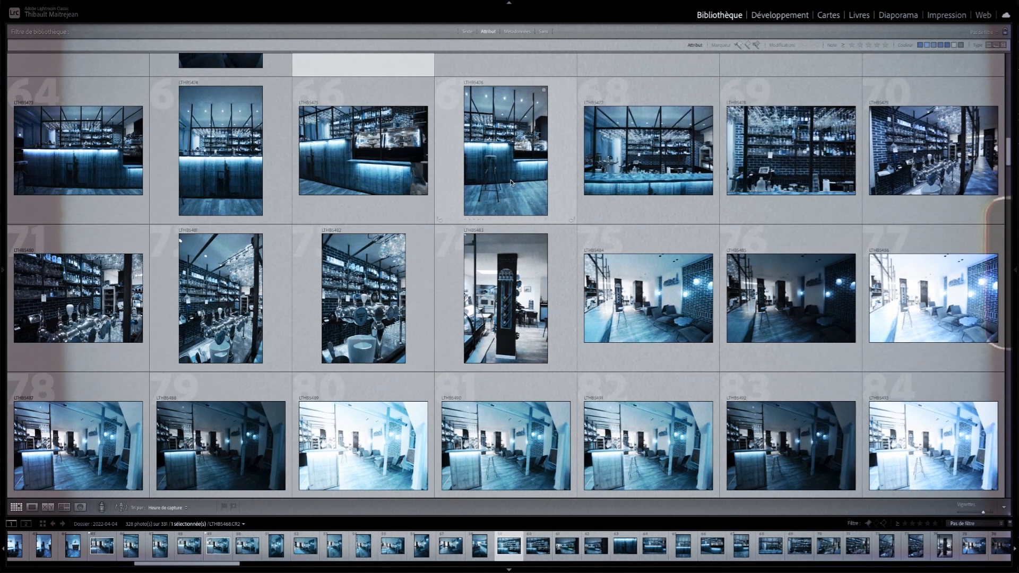
pyautogui.moveTo(511, 183)
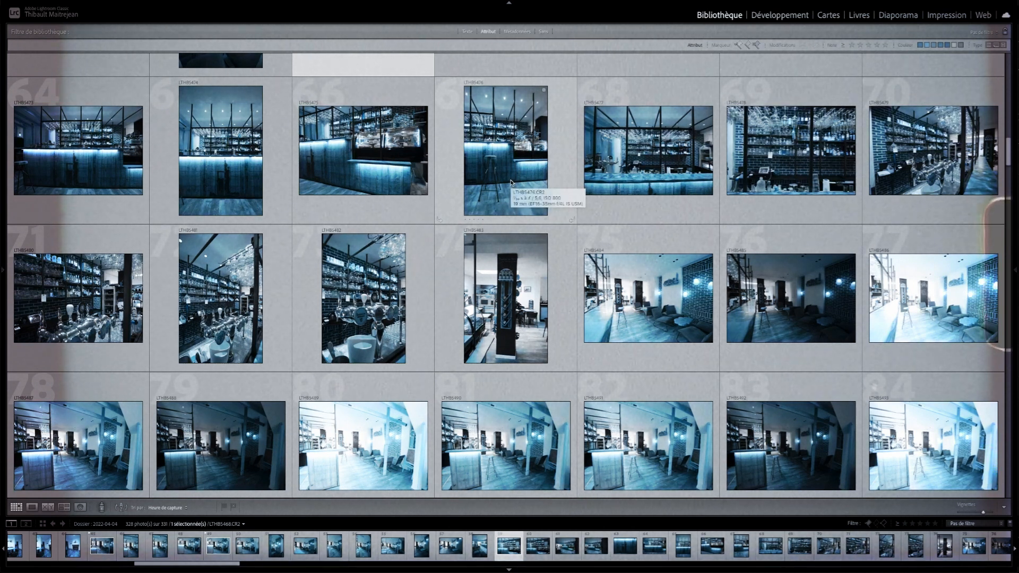
pyautogui.scroll(-1, 510, 183)
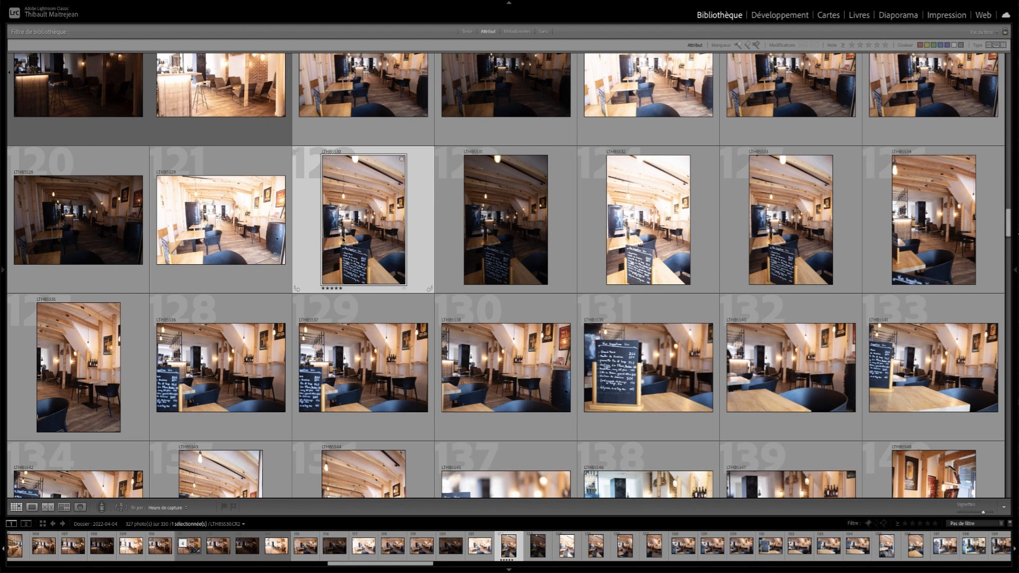
# - Rate photo 123 with one star, photo 124 with five stars and photo 125 with one star
pyautogui.press('Right')
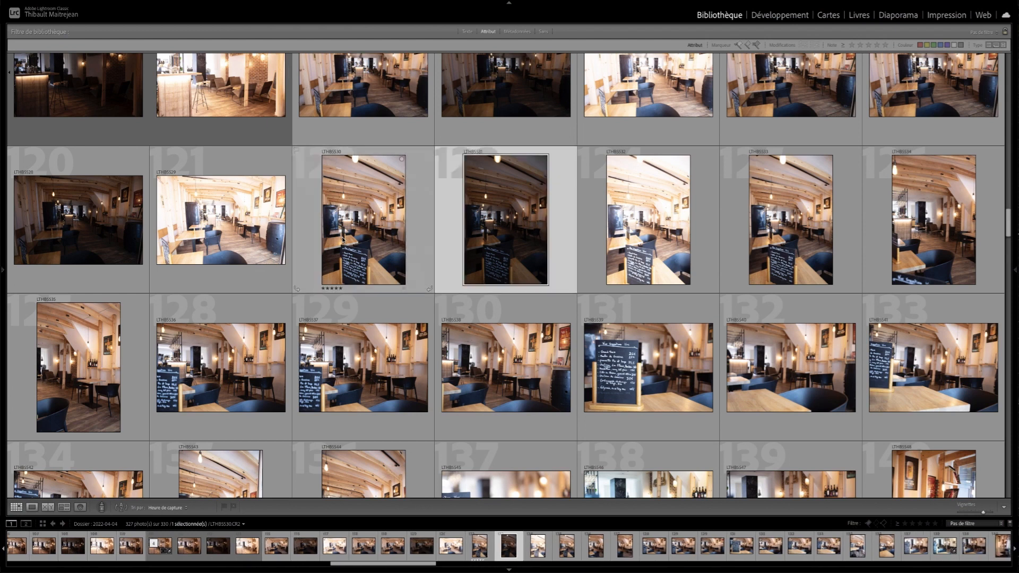
pyautogui.press('1')
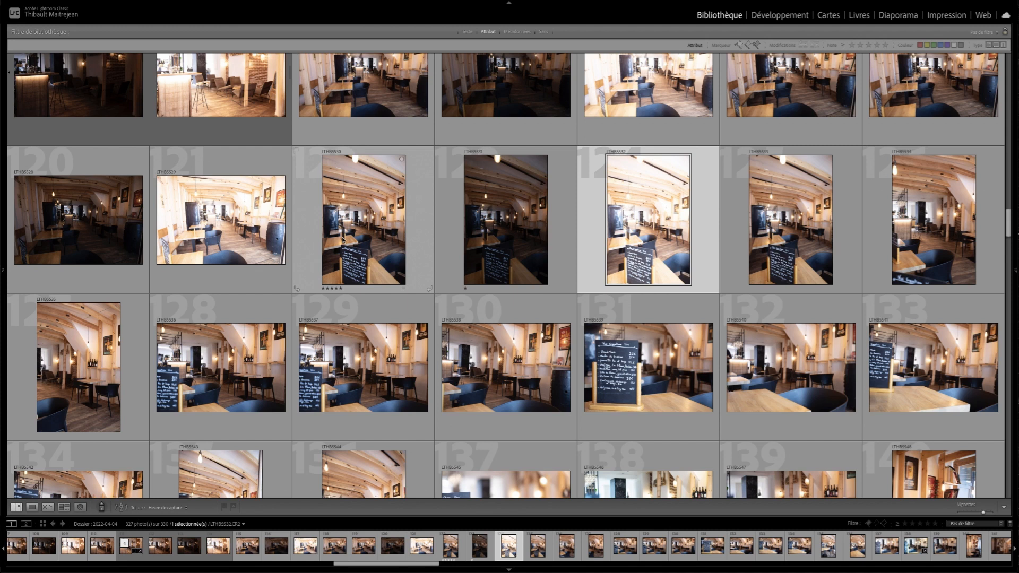
pyautogui.press('5')
pyautogui.press('1')
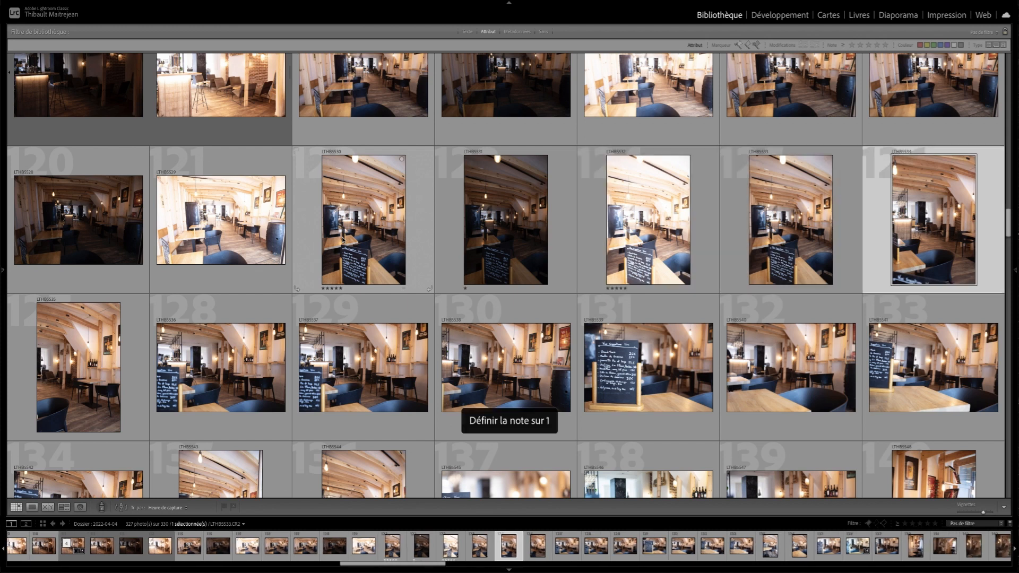
# - Rate photos 126 to 131 with three, four, two, two, one and four stars respectively
pyautogui.press('Right')
pyautogui.press('4')
pyautogui.press('2')
pyautogui.press('2')
pyautogui.press('1')
pyautogui.press('4')
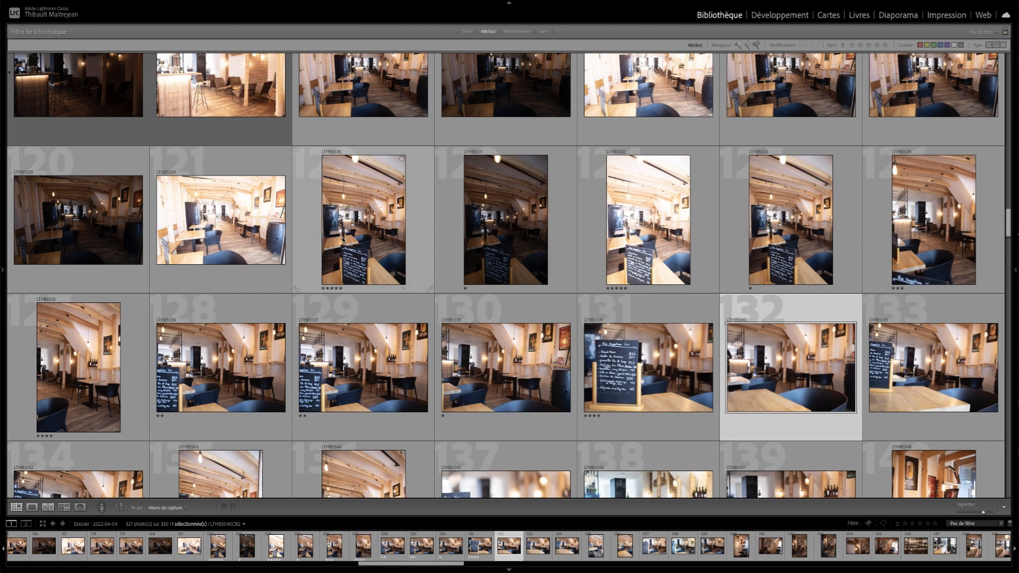
pyautogui.hotkey('ctrl', 'a')
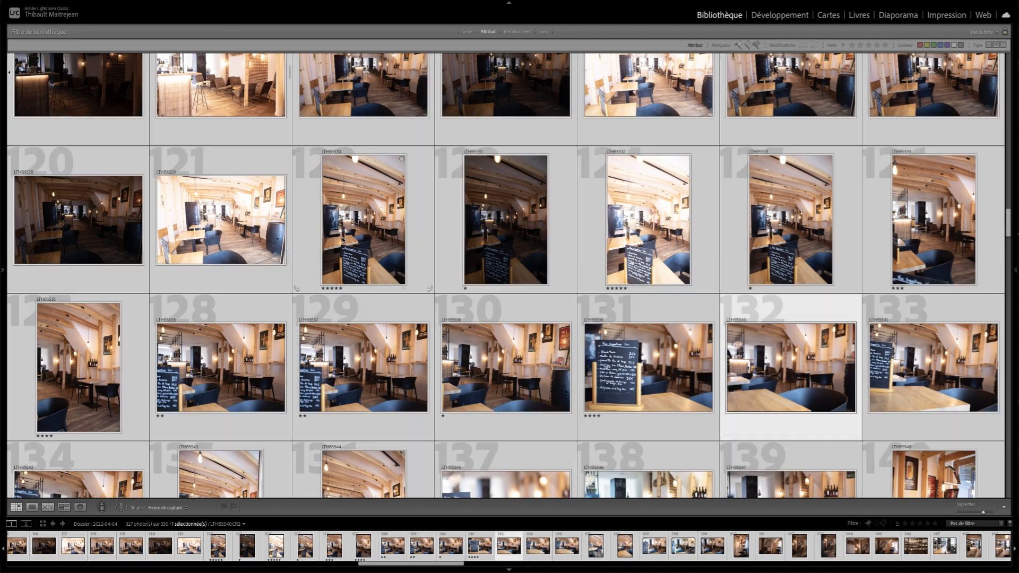
pyautogui.scroll(3, 349, 259)
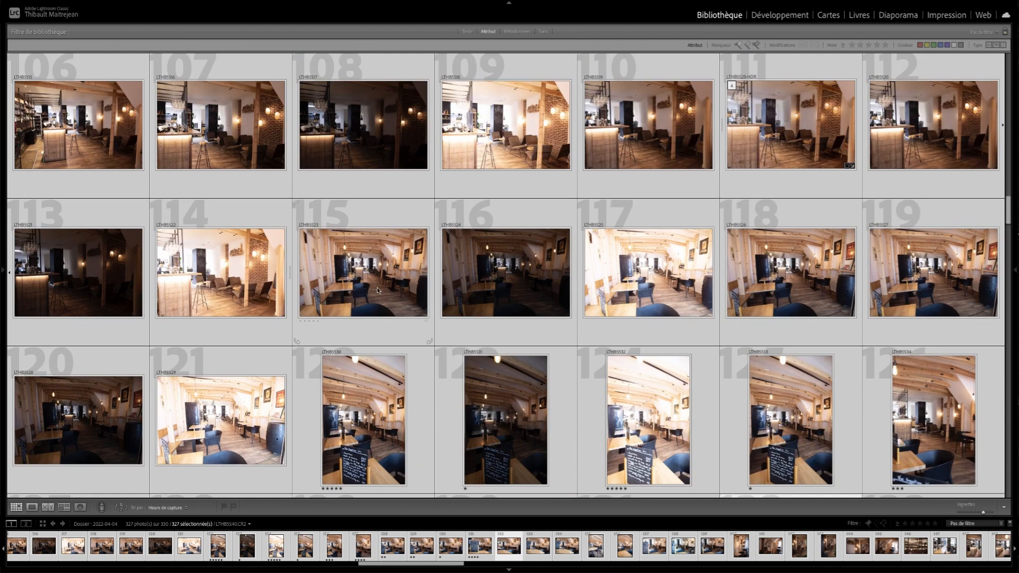
pyautogui.click(482, 282)
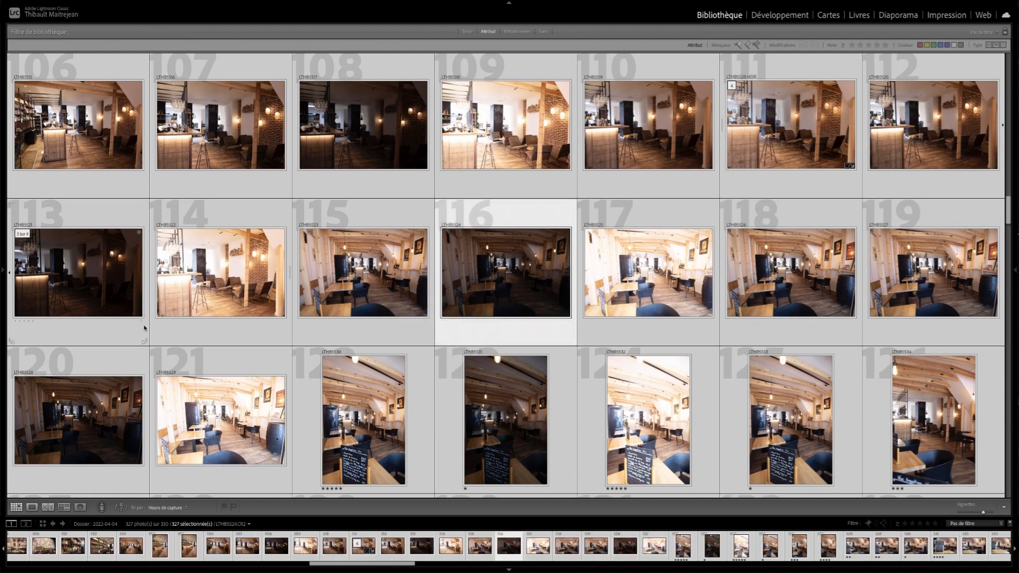
# - Select only photo 114 and examine the flag, star rating and colour label options offered for it
pyautogui.click(240, 332)
pyautogui.rightClick(225, 330)
pyautogui.moveTo(313, 422)
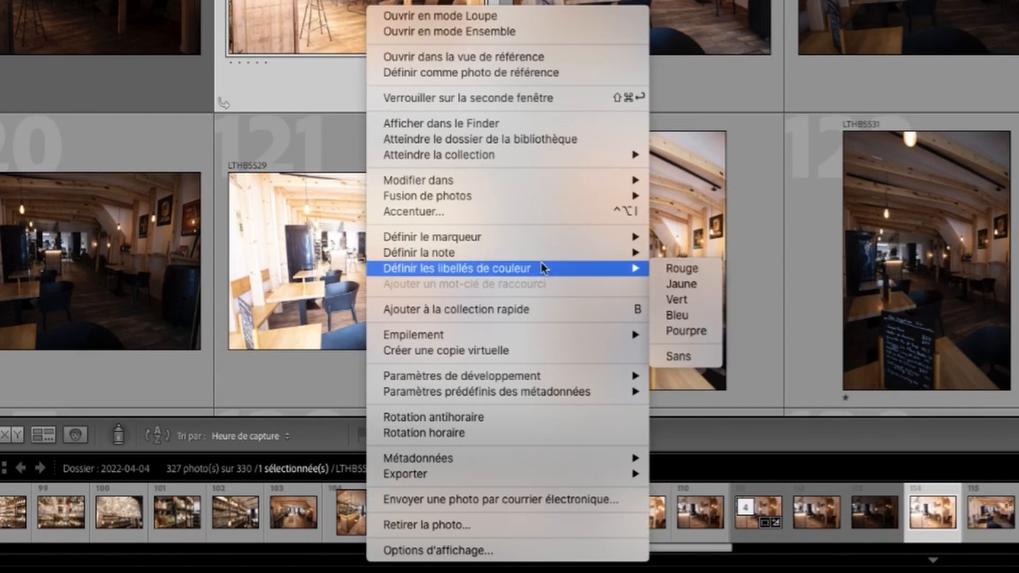
pyautogui.moveTo(567, 237)
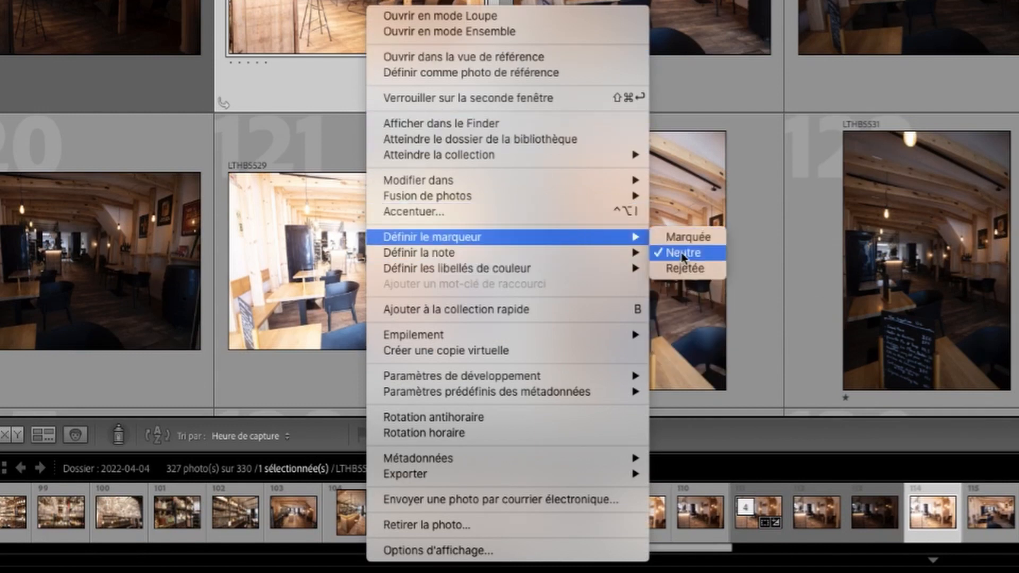
pyautogui.moveTo(576, 254)
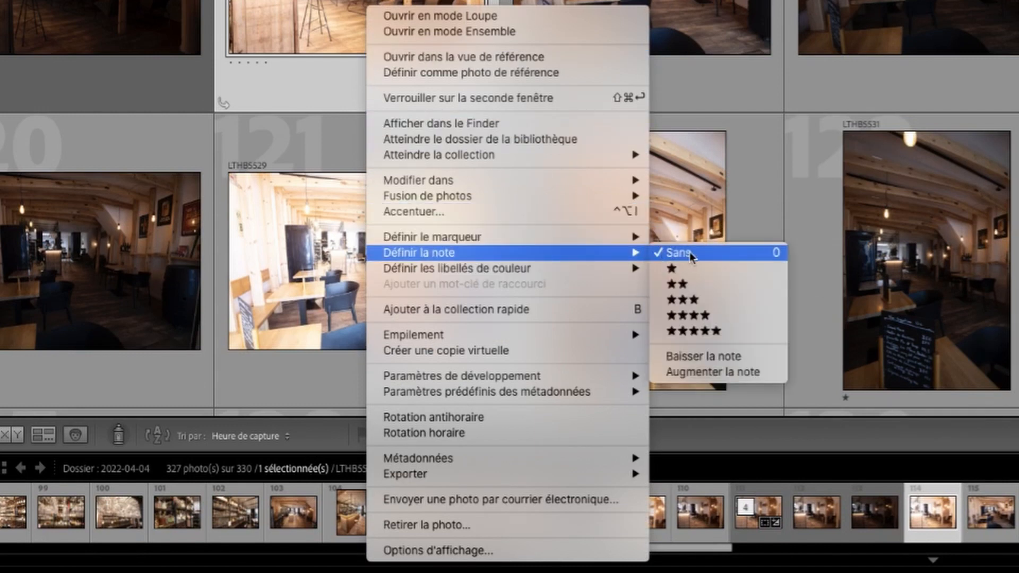
pyautogui.click(694, 331)
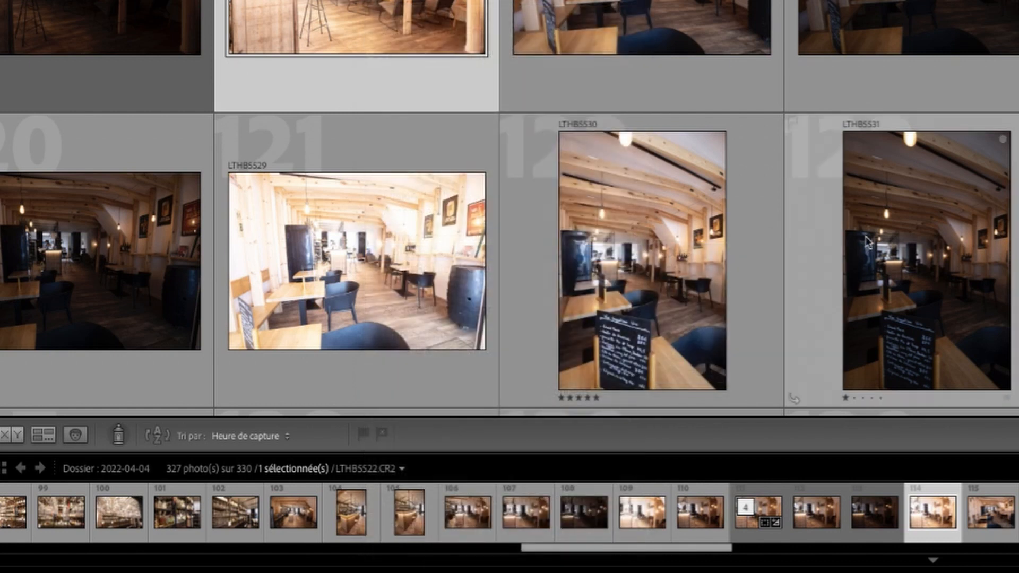
# - Remove the star rating from every photo in the folder, and select only photo 136
pyautogui.scroll(-5, 868, 244)
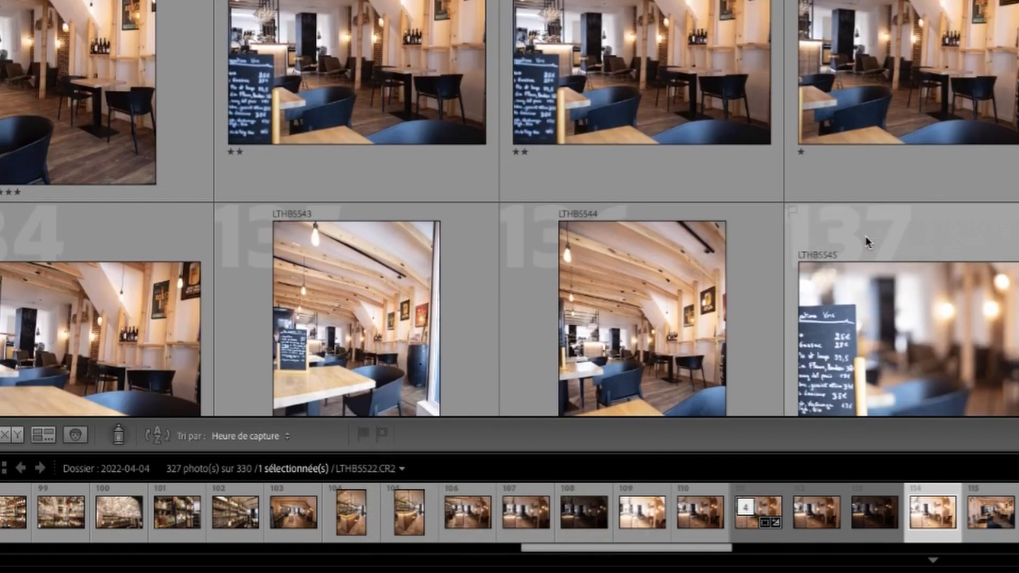
pyautogui.hotkey('ctrl', 'a')
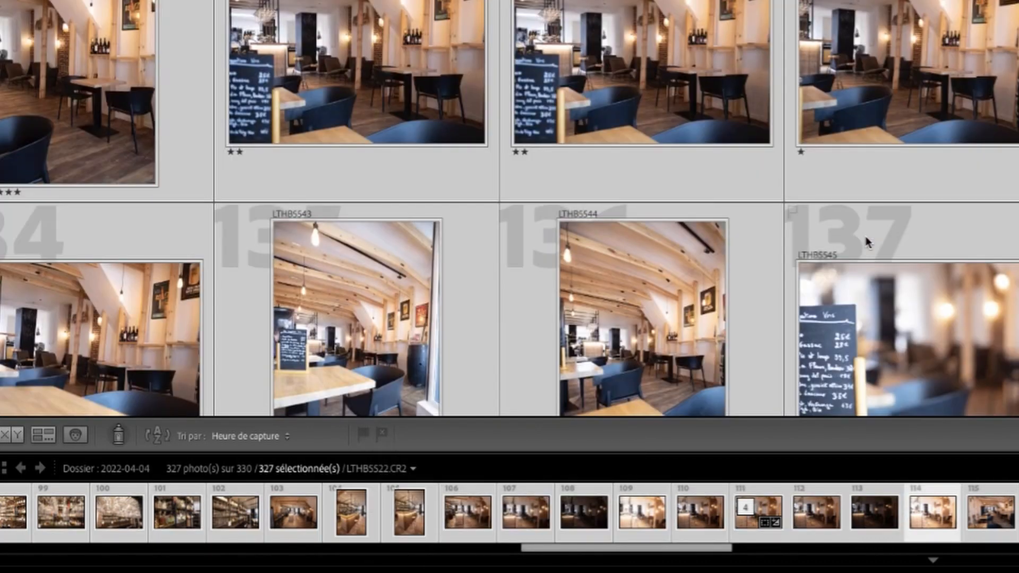
pyautogui.press('0')
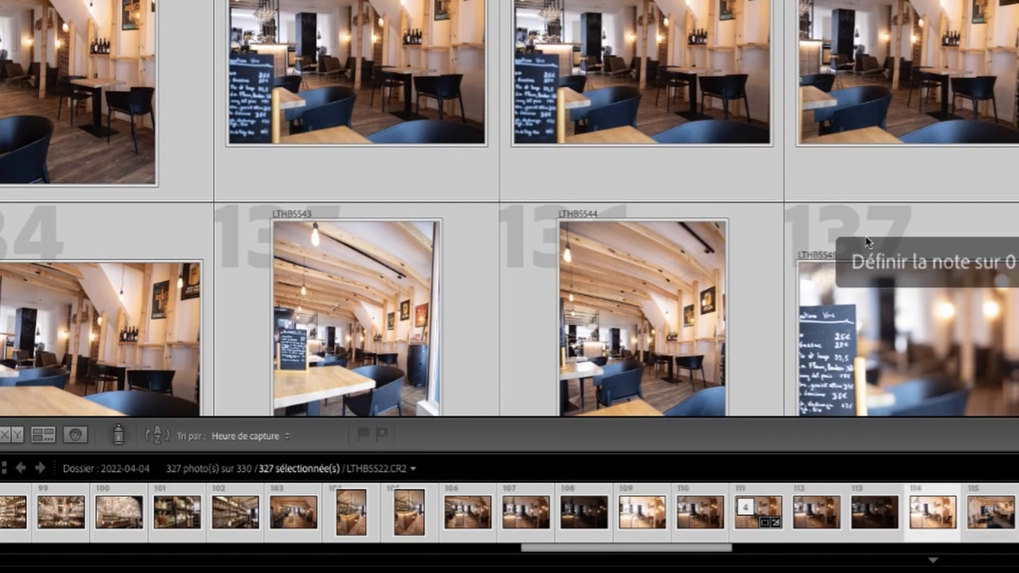
pyautogui.click(593, 69)
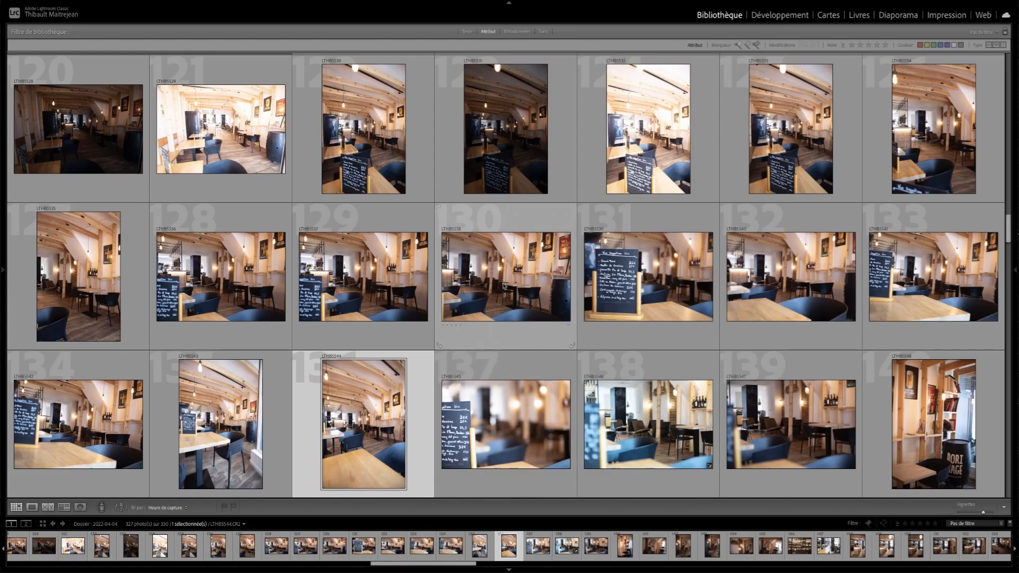
# - Rate photo 130 with four stars and change its rating to three stars
pyautogui.click(924, 70)
pyautogui.press('4')
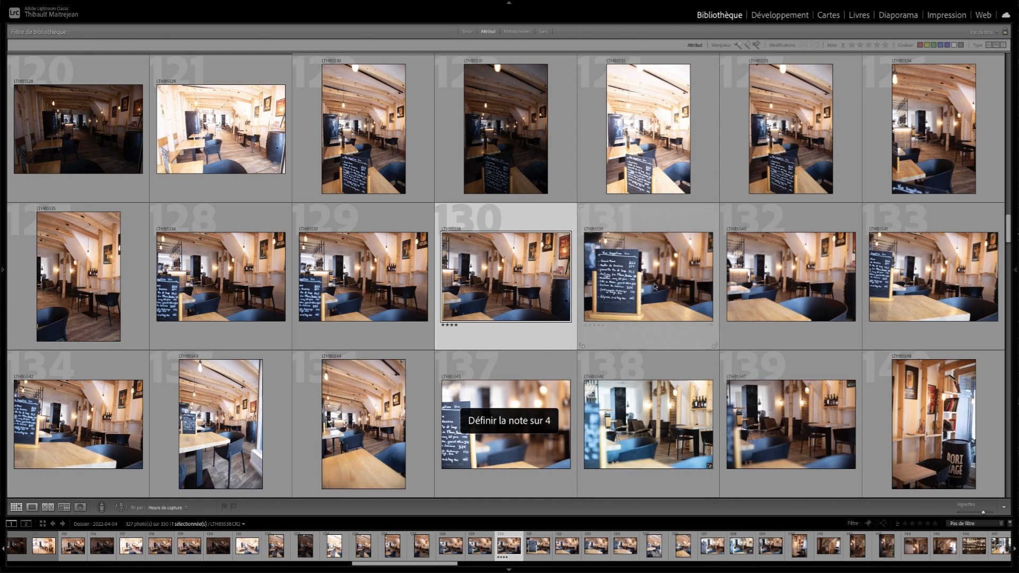
pyautogui.click(654, 345)
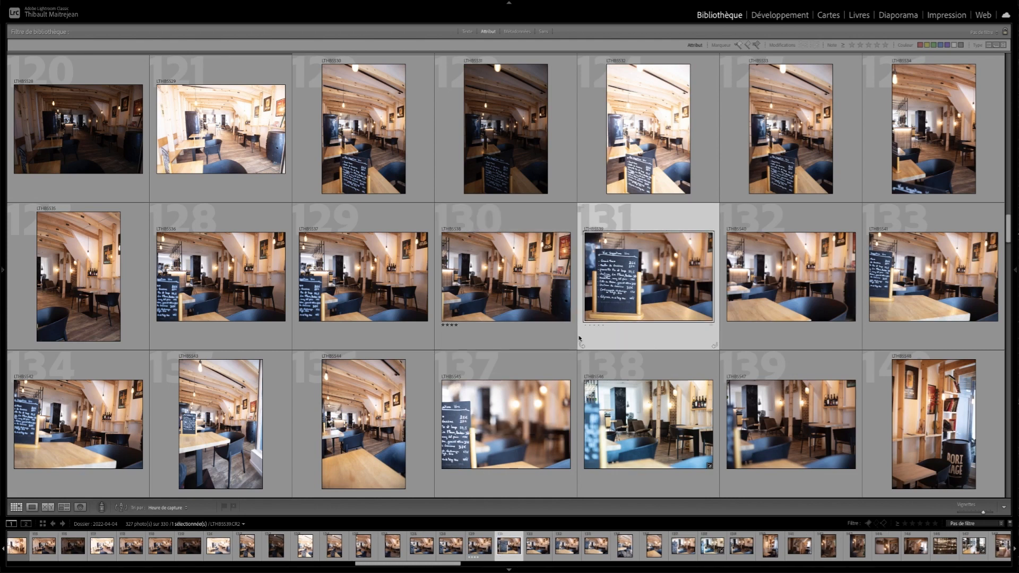
pyautogui.click(504, 300)
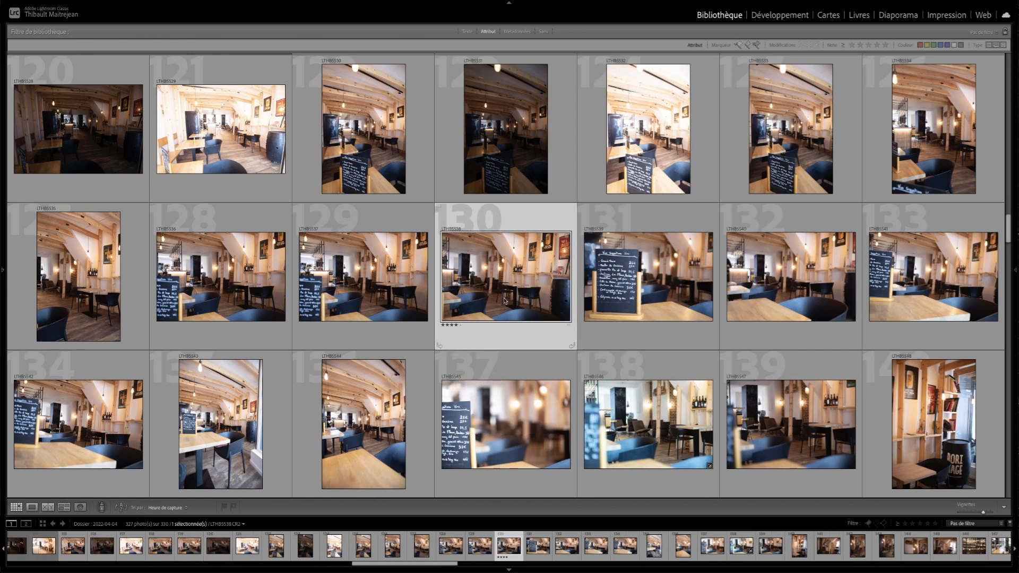
pyautogui.press('3')
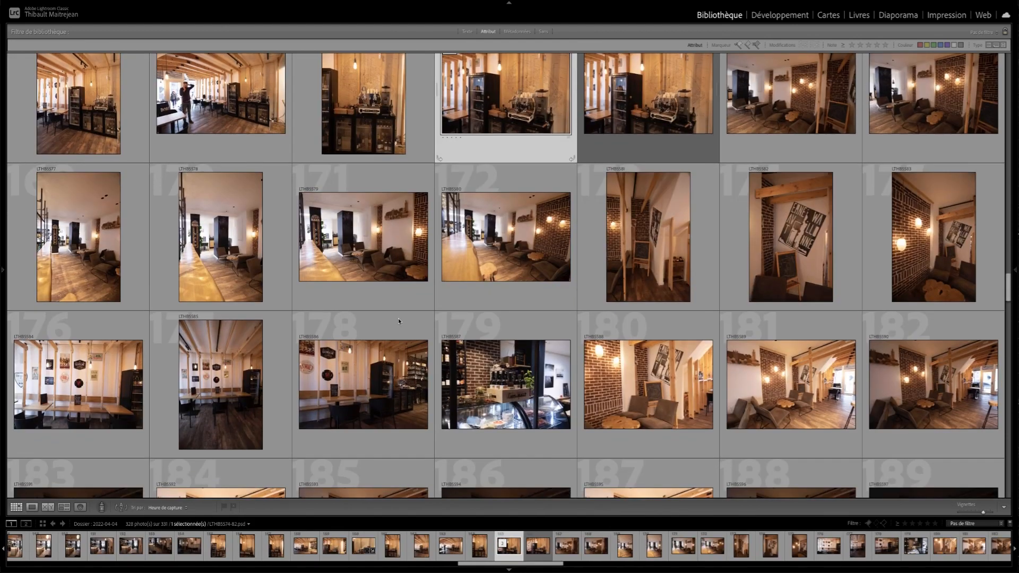
# - Select photo 102, the shelves of glasses and bottles, and open it for editing in Photoshop
pyautogui.scroll(-5, 399, 321)
pyautogui.scroll(15, 399, 321)
pyautogui.scroll(6, 398, 321)
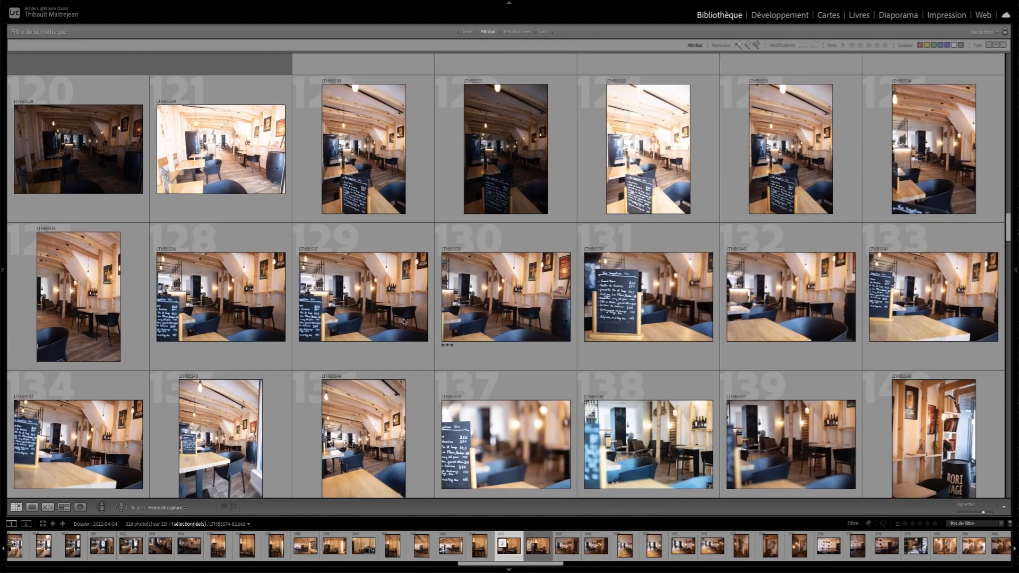
pyautogui.scroll(3, 478, 322)
pyautogui.scroll(4, 506, 319)
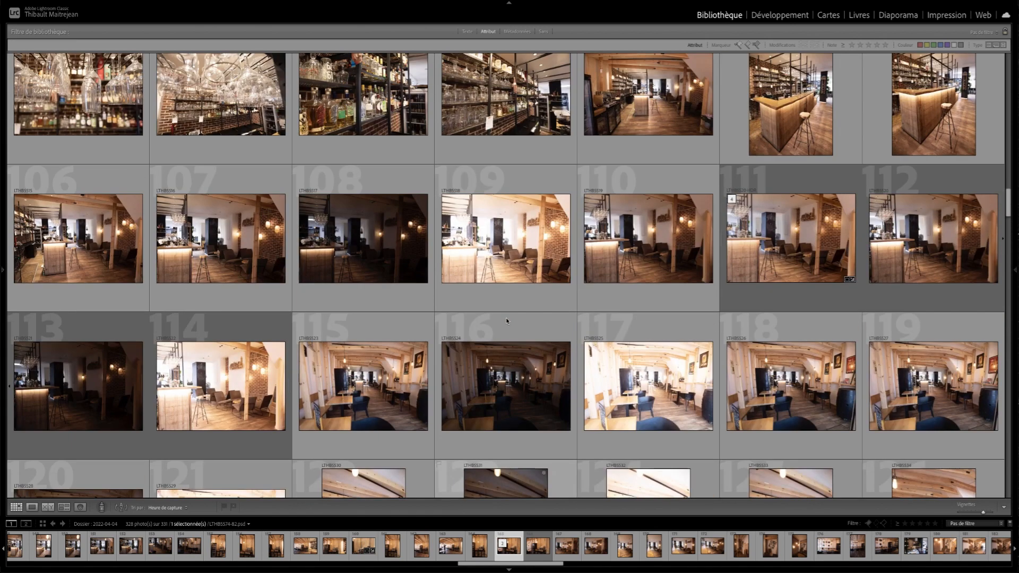
pyautogui.scroll(2, 517, 329)
pyautogui.click(513, 282)
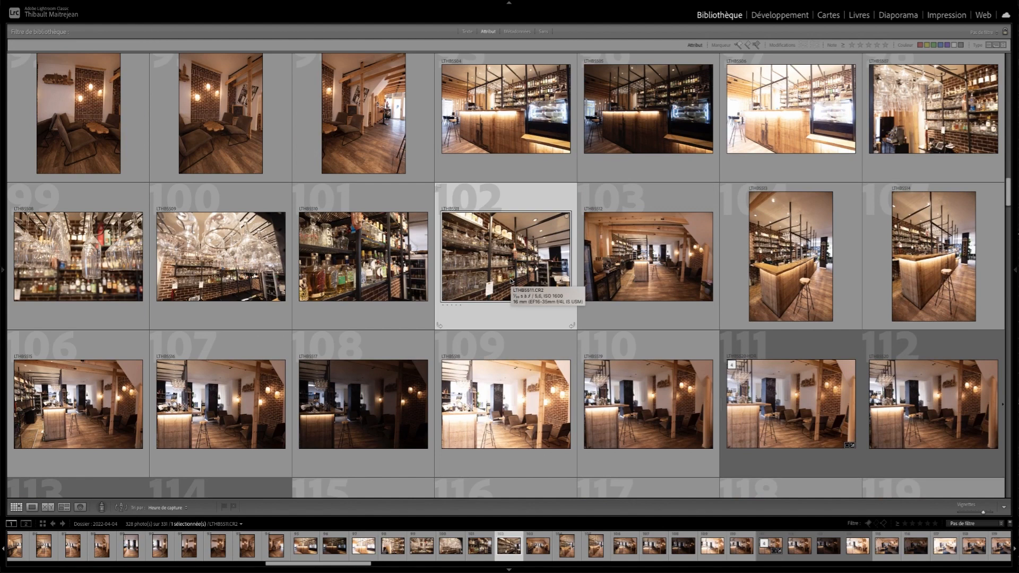
pyautogui.hotkey('ctrl', 'e')
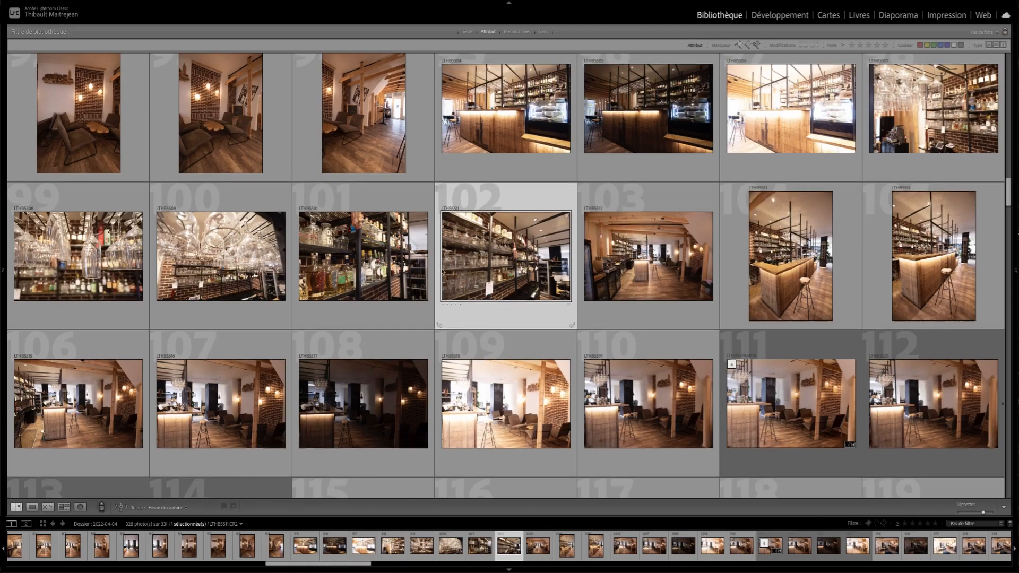
# - Back in Lightroom, select photos 115, 117, 100 and 88 together
pyautogui.scroll(-5, 443, 272)
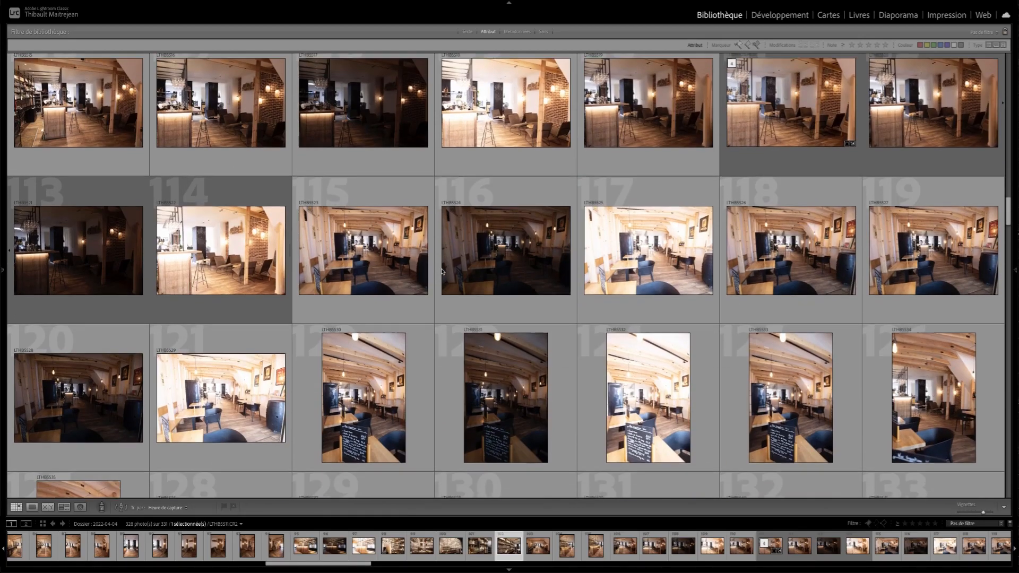
pyautogui.click(371, 258)
pyautogui.scroll(-2, 572, 254)
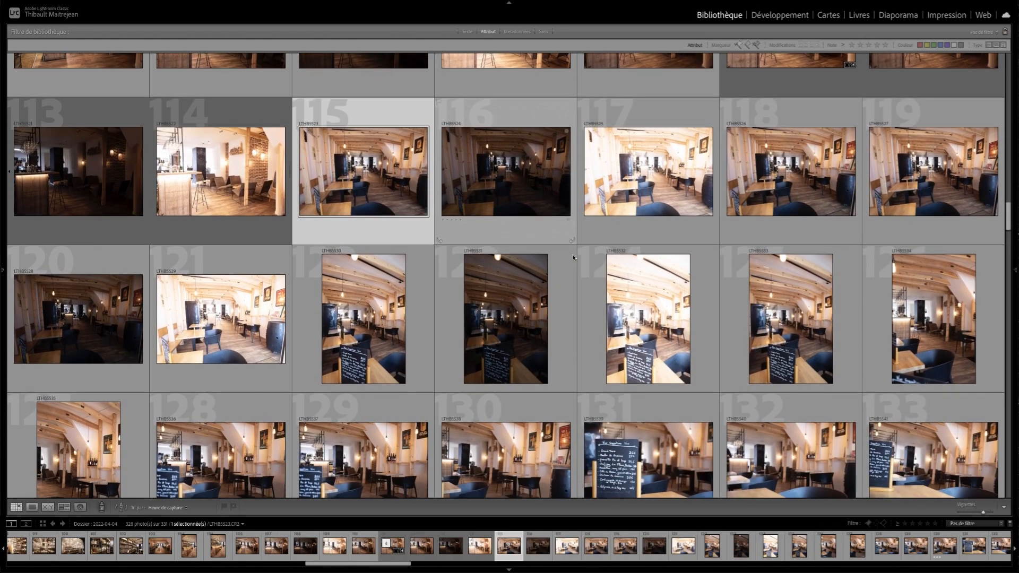
pyautogui.scroll(1, 572, 254)
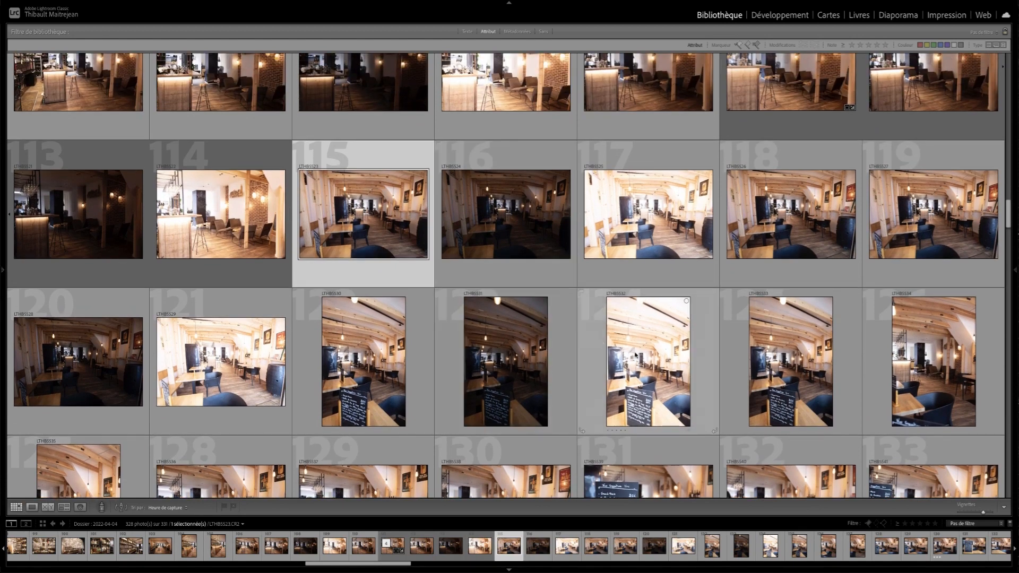
pyautogui.keyDown('ctrl'); pyautogui.click(629, 233); pyautogui.keyUp('ctrl')
pyautogui.scroll(4, 629, 234)
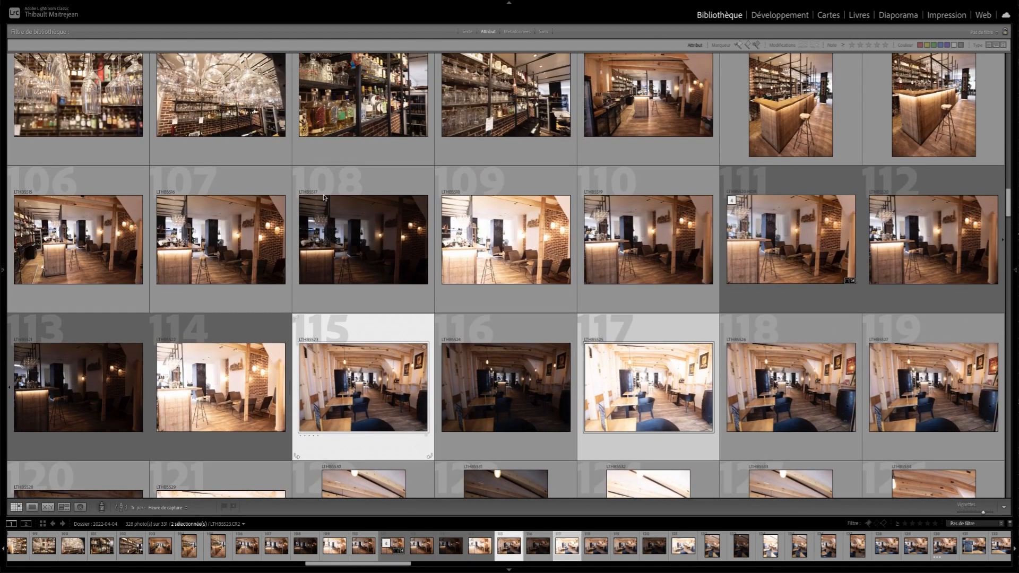
pyautogui.keyDown('ctrl'); pyautogui.click(217, 128); pyautogui.keyUp('ctrl')
pyautogui.scroll(9, 216, 128)
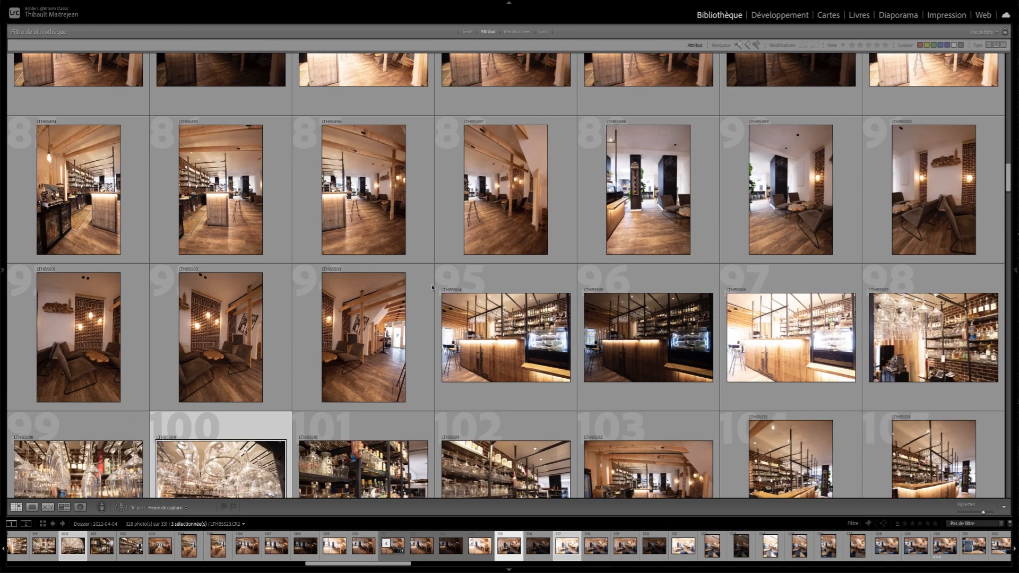
pyautogui.keyDown('ctrl'); pyautogui.click(478, 236); pyautogui.keyUp('ctrl')
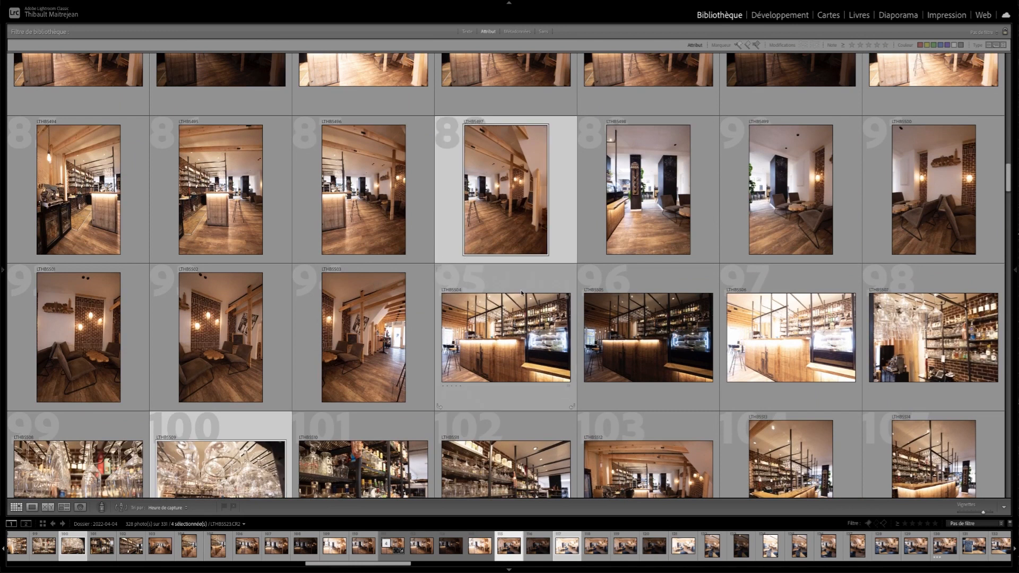
# - Examine the export location and file naming settings for the four selected photos, and close them without exporting
pyautogui.press('super+shift+e')
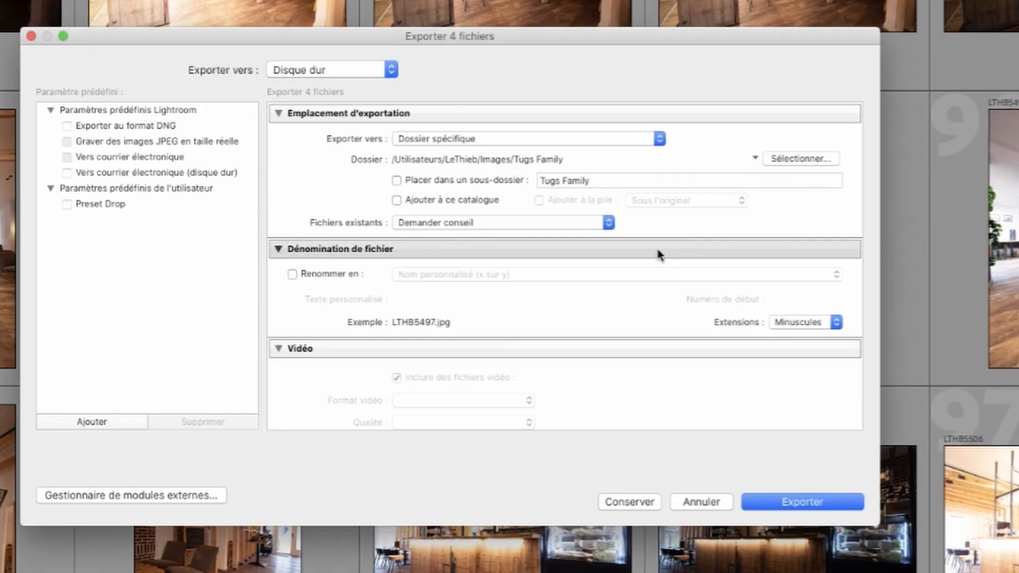
pyautogui.scroll(-10, 626, 333)
pyautogui.scroll(10, 621, 332)
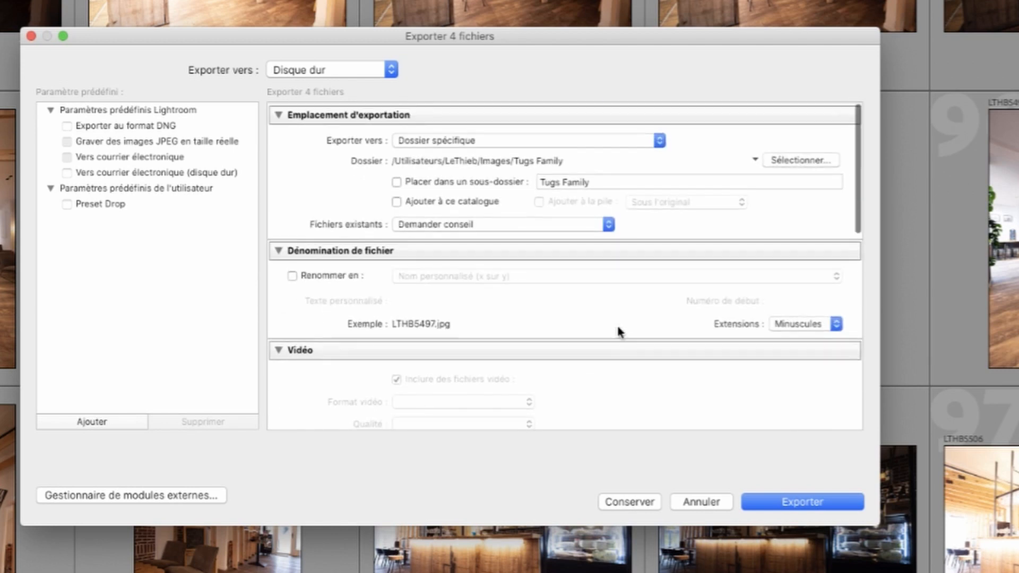
pyautogui.click(701, 502)
# - Flag photos 9 and 17 as picks
pyautogui.scroll(15, 443, 334)
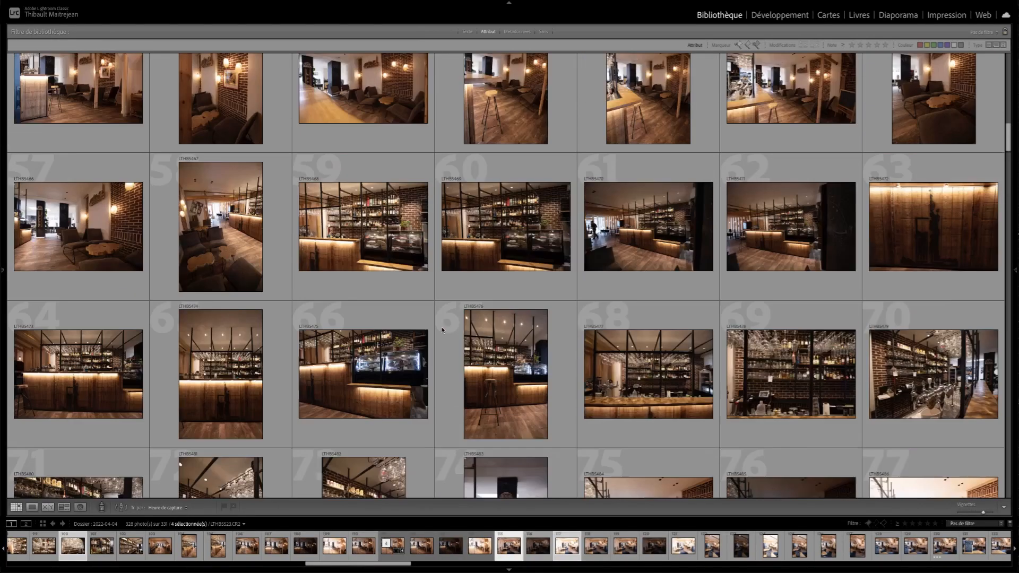
pyautogui.scroll(5, 443, 334)
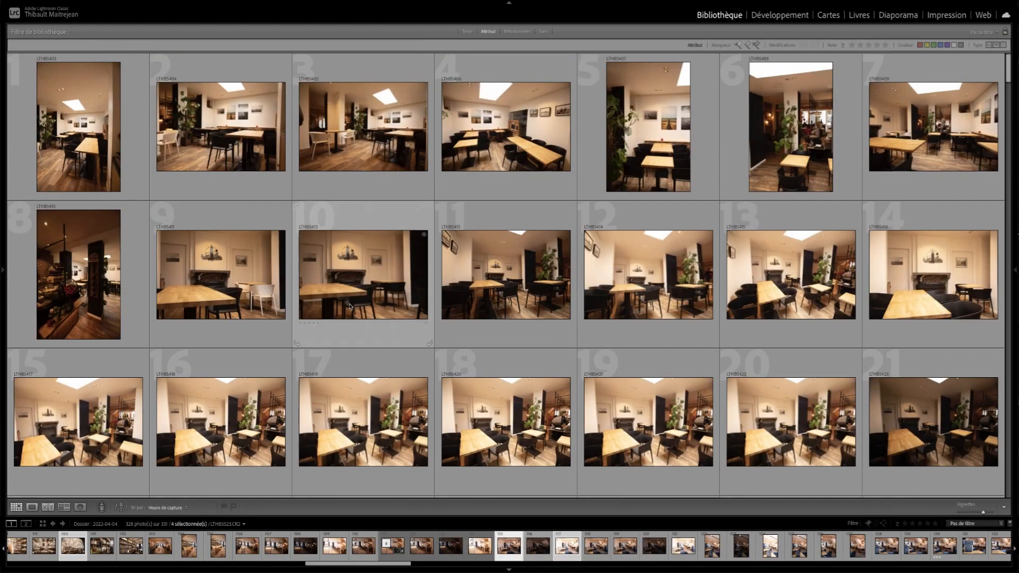
pyautogui.click(204, 279)
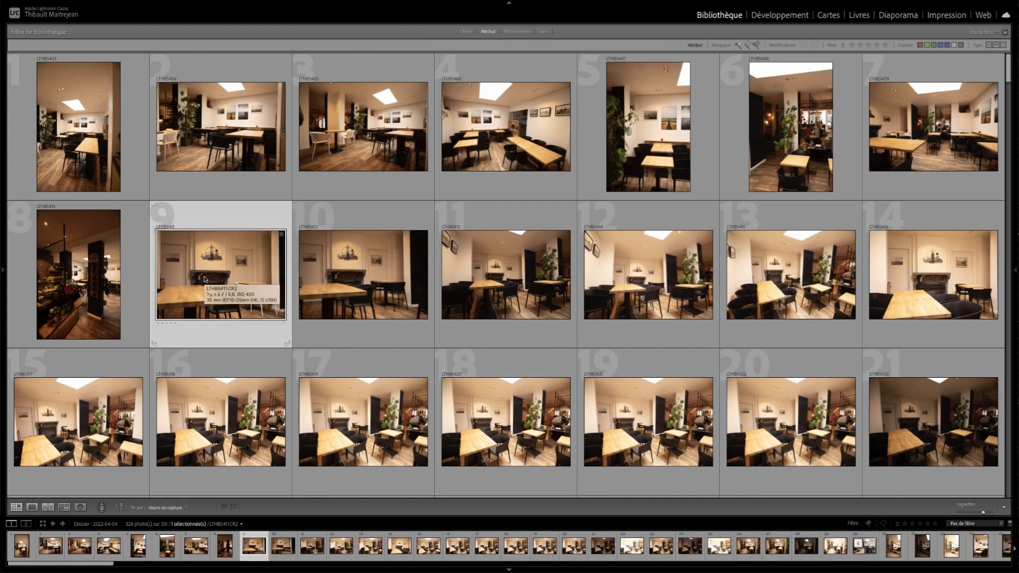
pyautogui.press('p')
pyautogui.scroll(-2, 266, 307)
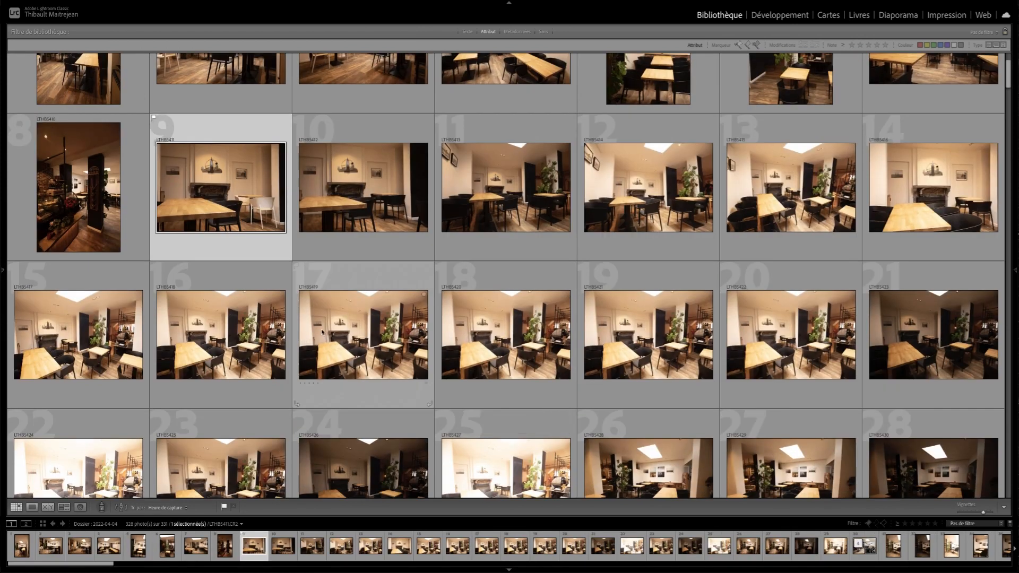
pyautogui.click(329, 334)
pyautogui.press('p')
# - Flag photos 45 and 49 as picks
pyautogui.scroll(-3, 329, 335)
pyautogui.press('Down')
pyautogui.press('Down')
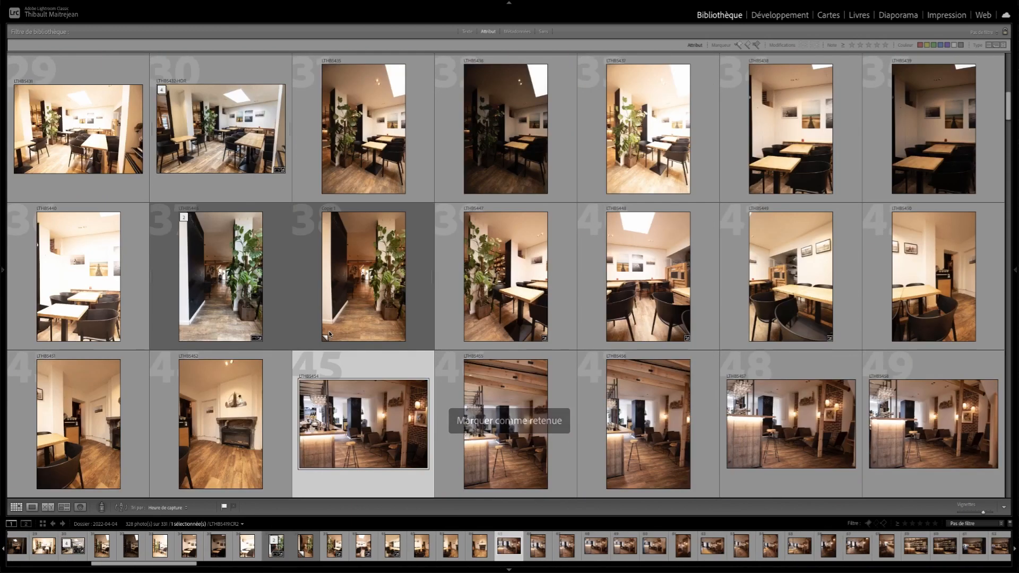
pyautogui.press('p')
pyautogui.press('Right')
pyautogui.press('Right')
pyautogui.press('Right')
pyautogui.press('Right')
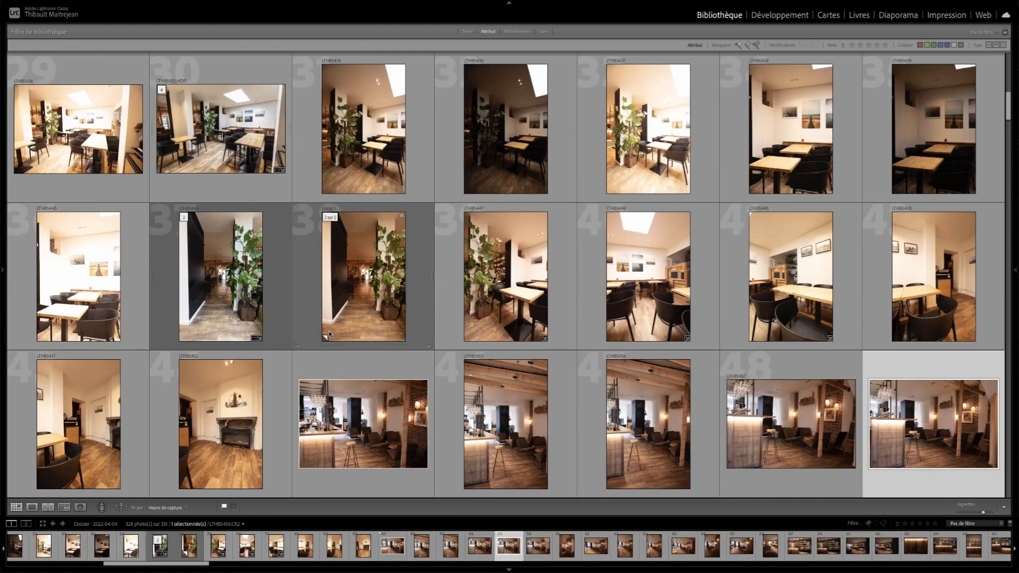
# - Filter the folder to its picked photos, view the export settings for all of them without exporting, and turn the filter off
pyautogui.click(869, 524)
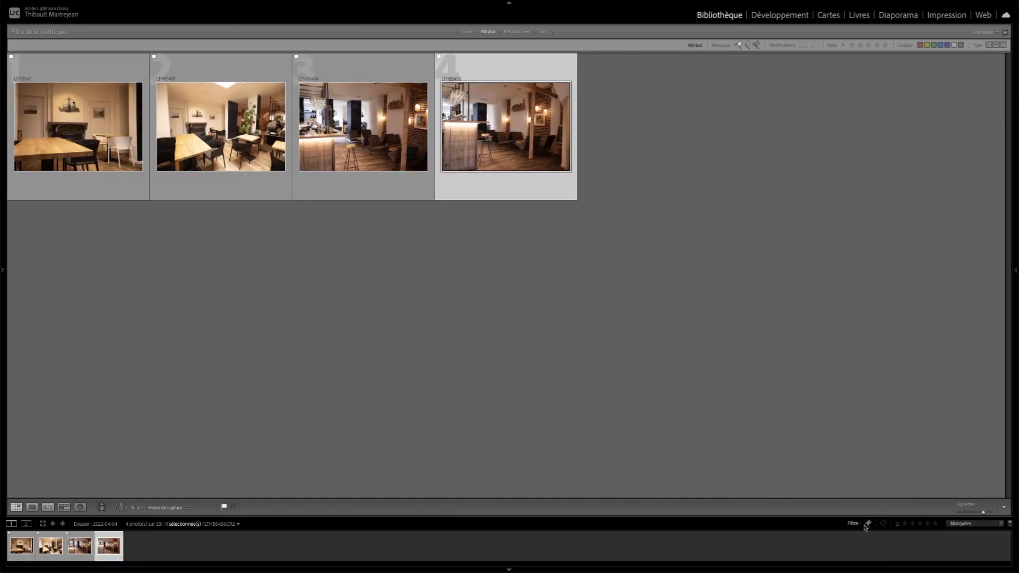
pyautogui.hotkey('ctrl', 'a')
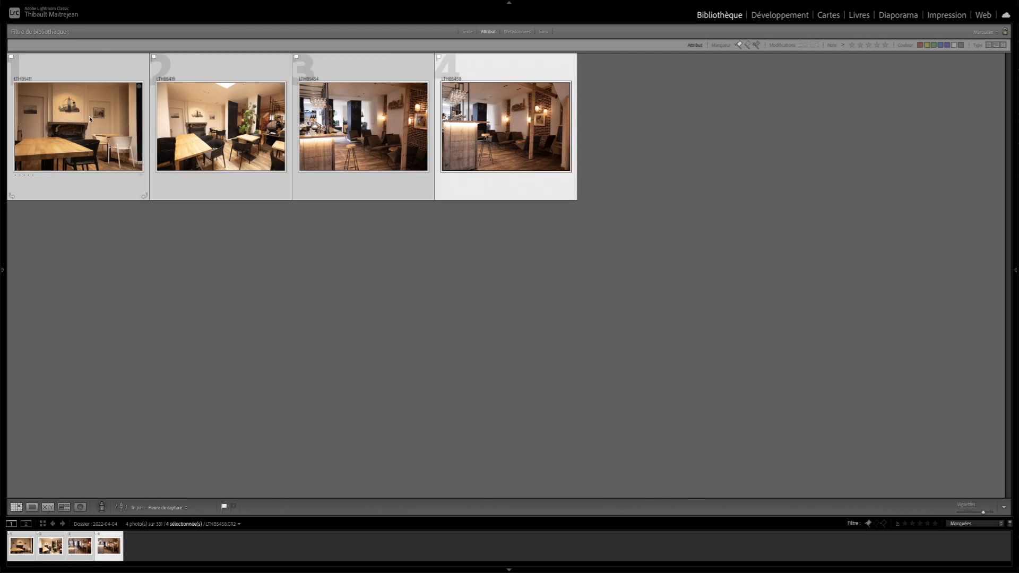
pyautogui.hotkey('ctrl', 'shift', 'e')
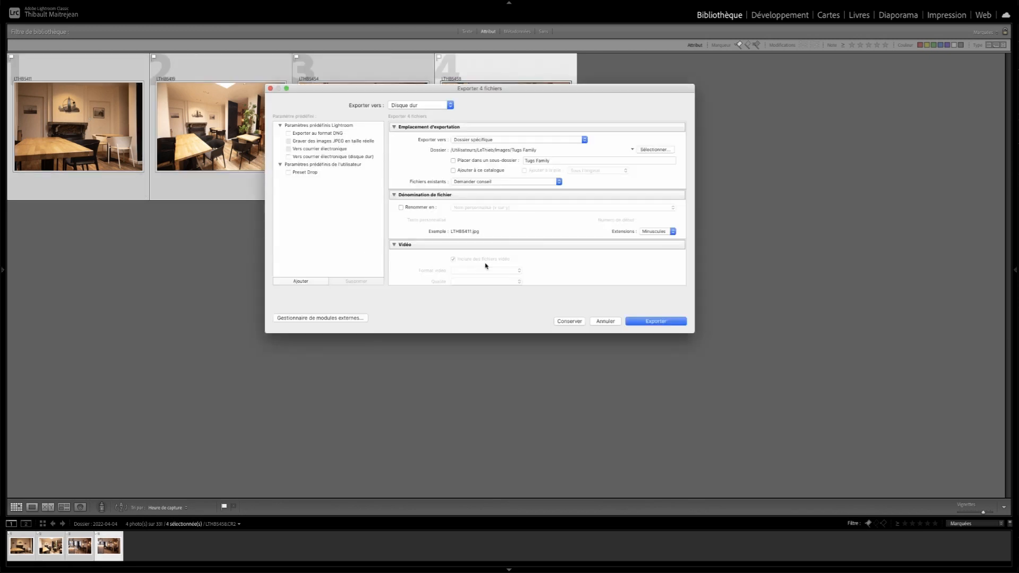
pyautogui.click(605, 321)
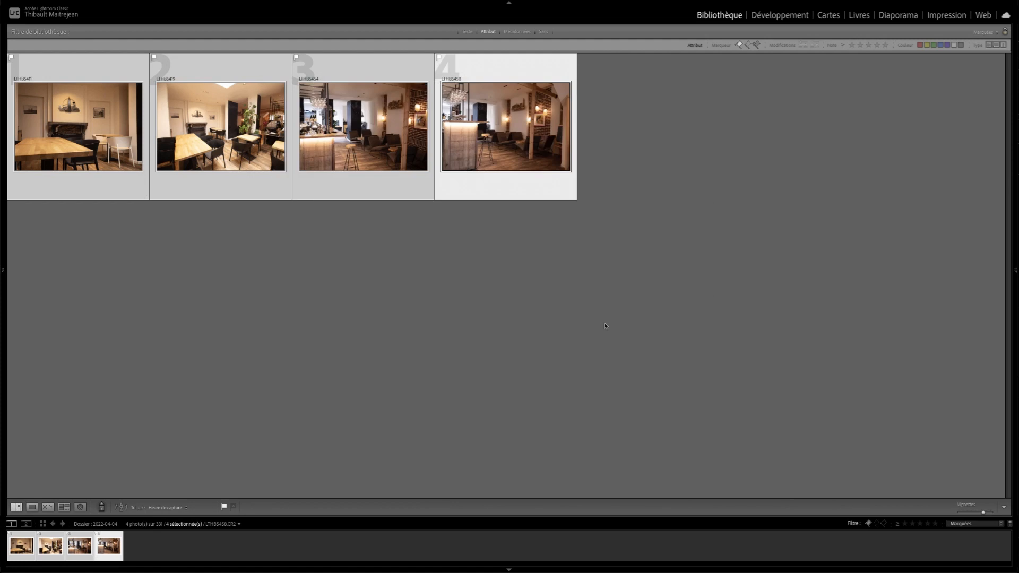
pyautogui.click(869, 524)
# - Rate photo 87 with five stars, flag it as rejected and view it full screen
pyautogui.scroll(-10, 359, 207)
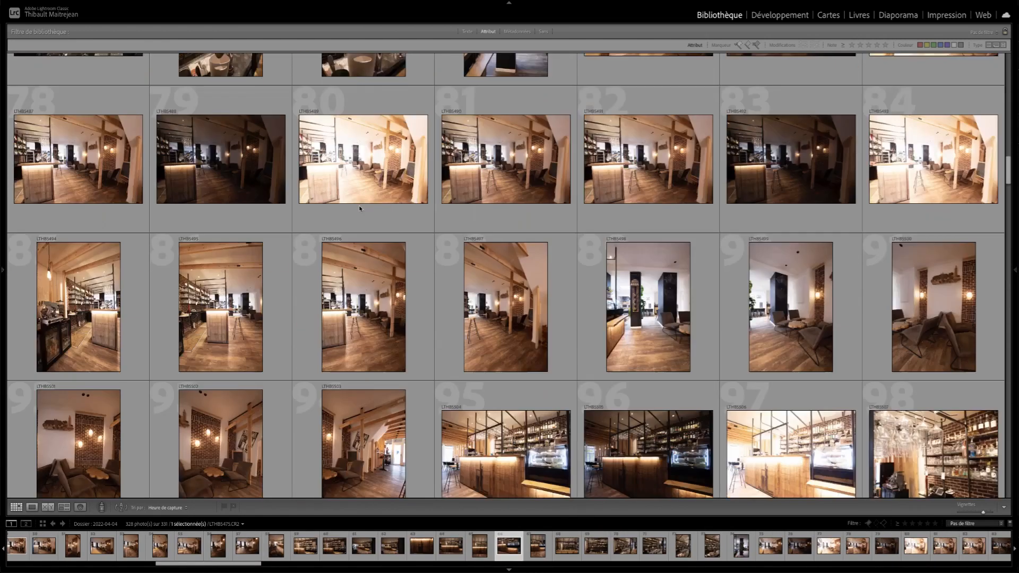
pyautogui.scroll(-10, 359, 208)
pyautogui.scroll(10, 371, 218)
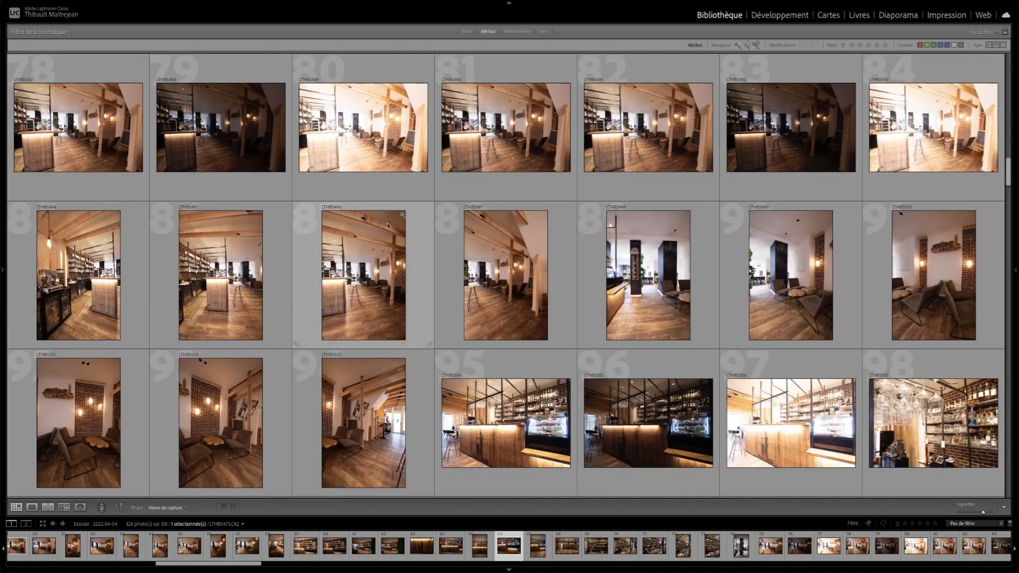
pyautogui.click(343, 282)
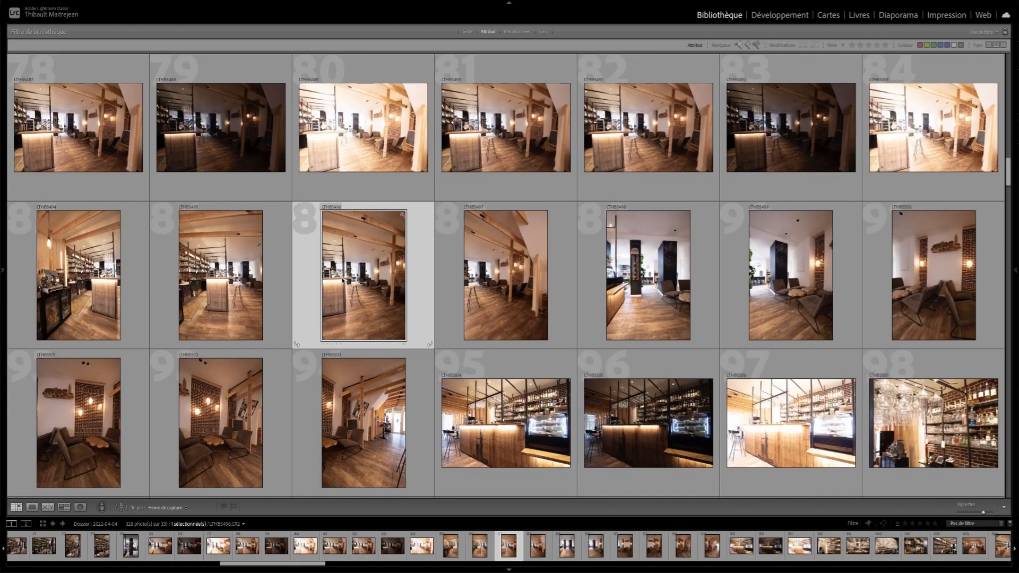
pyautogui.press('5')
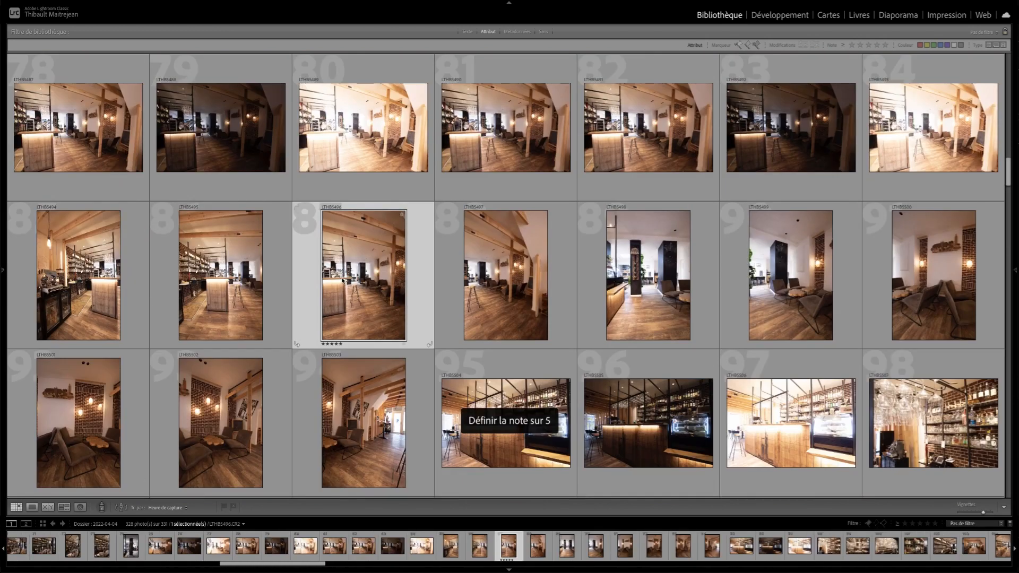
pyautogui.press('f')
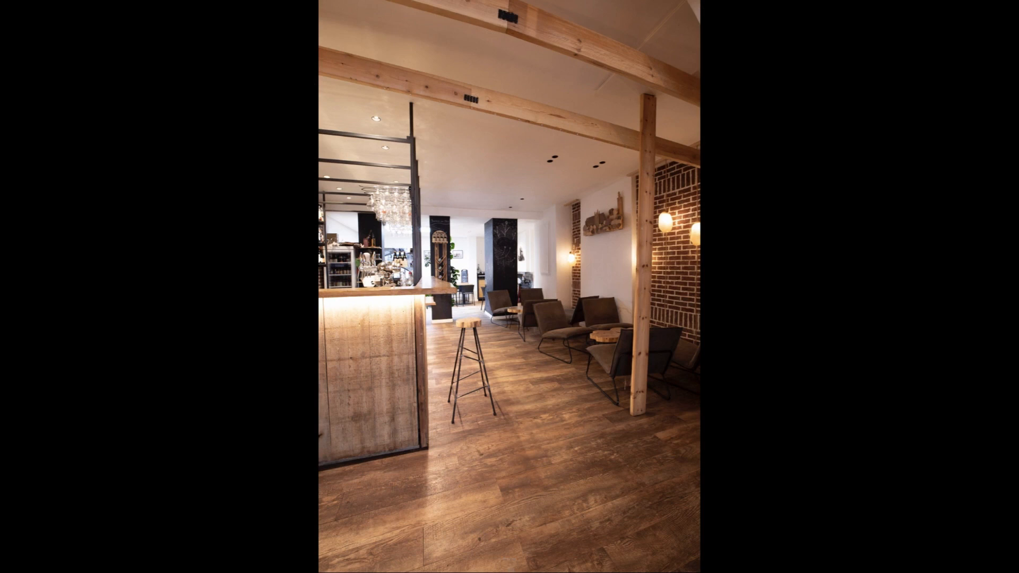
pyautogui.press('Escape')
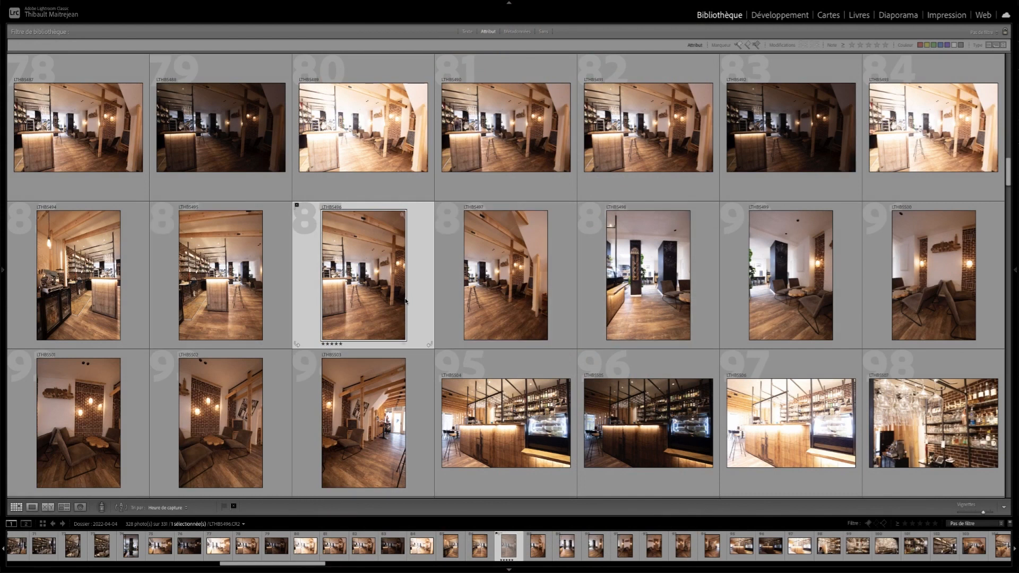
pyautogui.press('f')
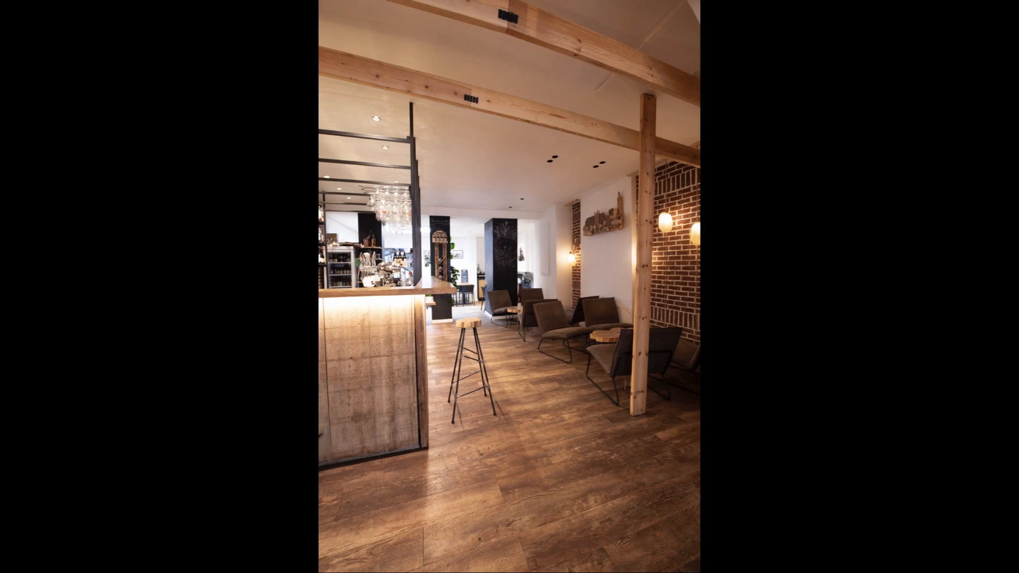
pyautogui.press('f')
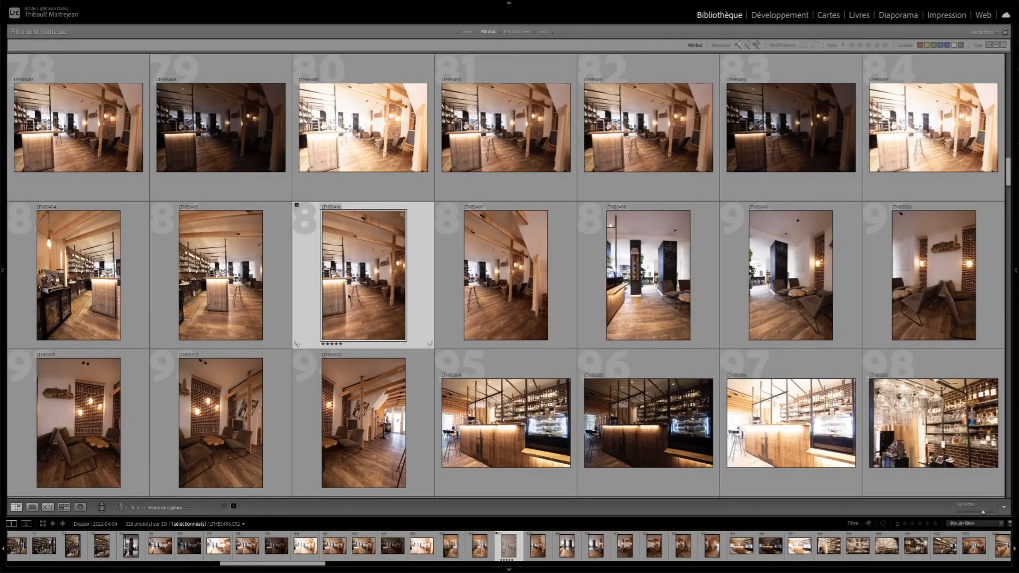
# - Remove the reject flag and the star rating from photo 87
pyautogui.press('u')
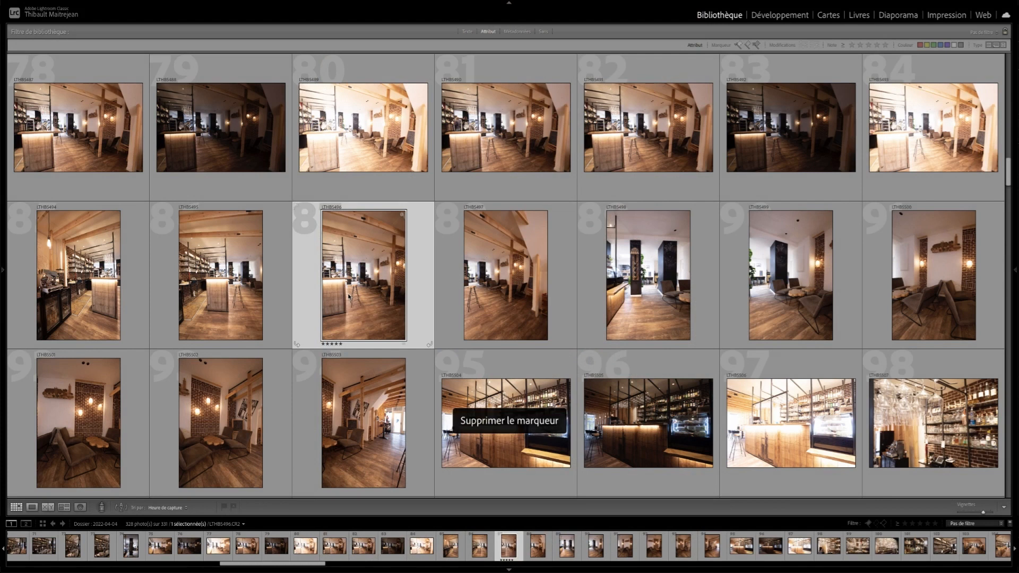
pyautogui.press('0')
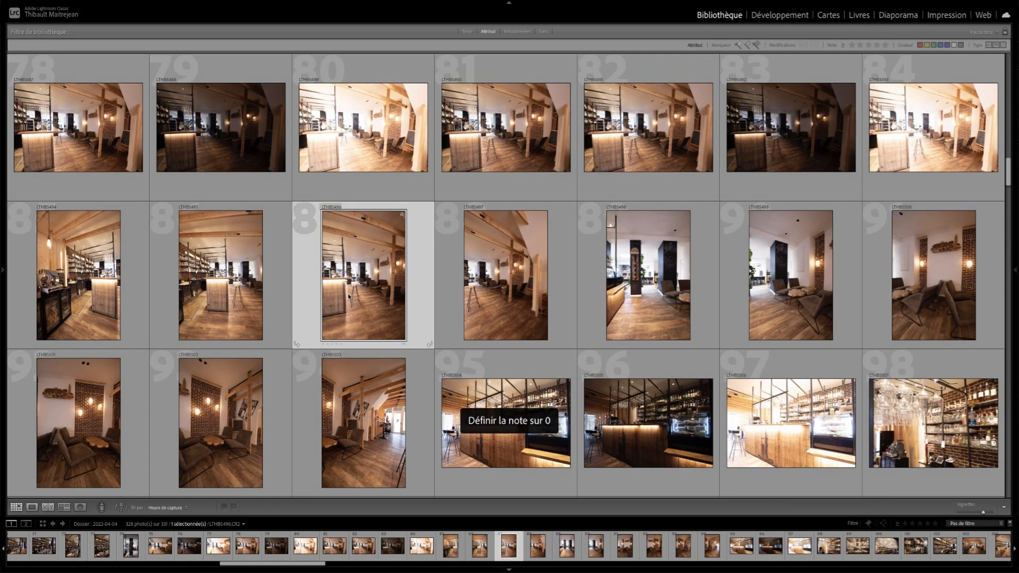
# - Give photo 87 five stars and a pick flag, and undo both changes
pyautogui.press('5')
pyautogui.press('p')
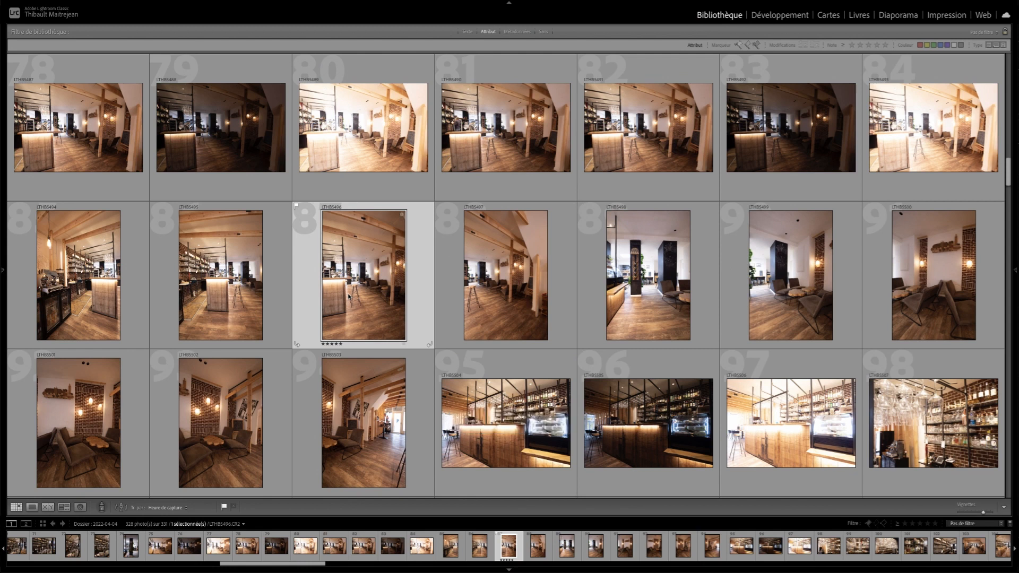
pyautogui.hotkey('ctrl', 'z')
pyautogui.hotkey('ctrl', 'z')
# - Open the selected photo in the Développement module and turn off the split before/after comparison
pyautogui.scroll(-10, 426, 314)
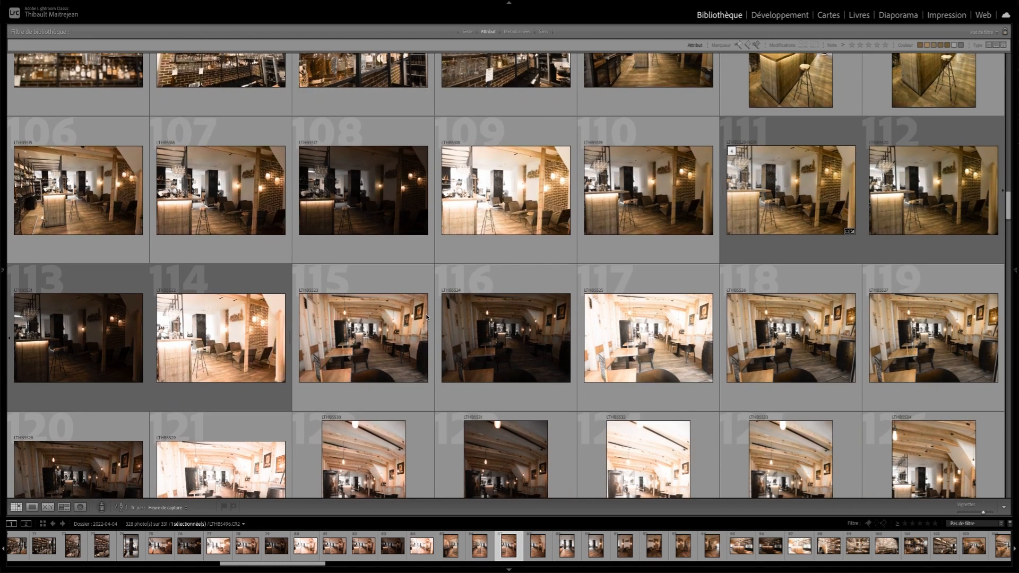
pyautogui.click(765, 16)
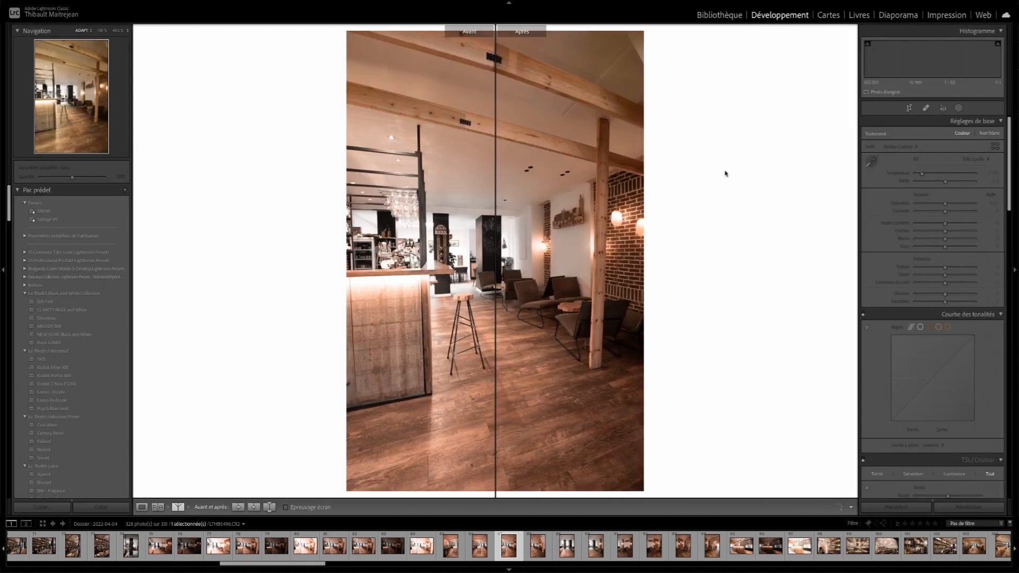
pyautogui.press('y')
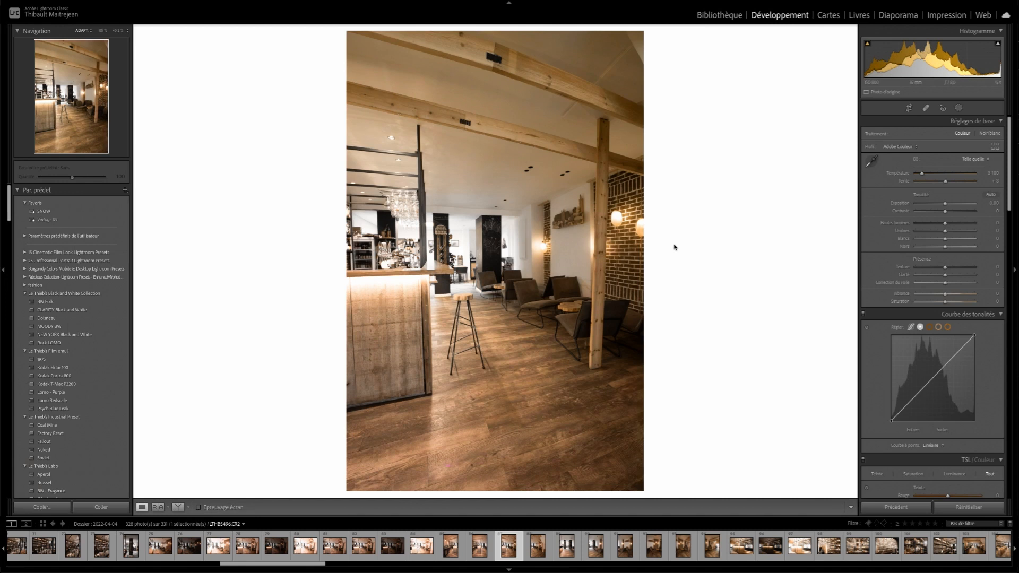